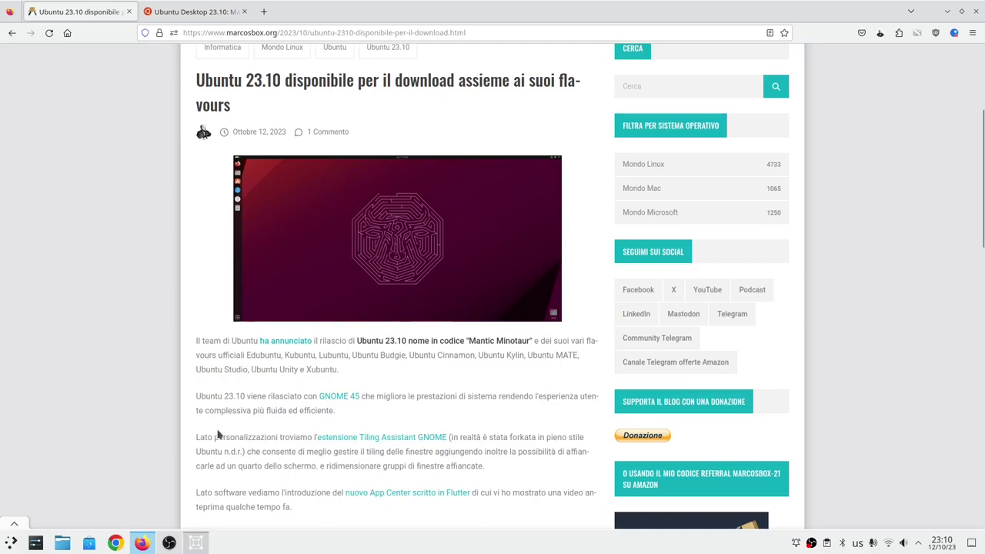
# Scroll through the marcosbox.org article's notes on GNOME 45, kernel 6.5 and Mesa 23.2.
pyautogui.scroll(-3, 219, 434)
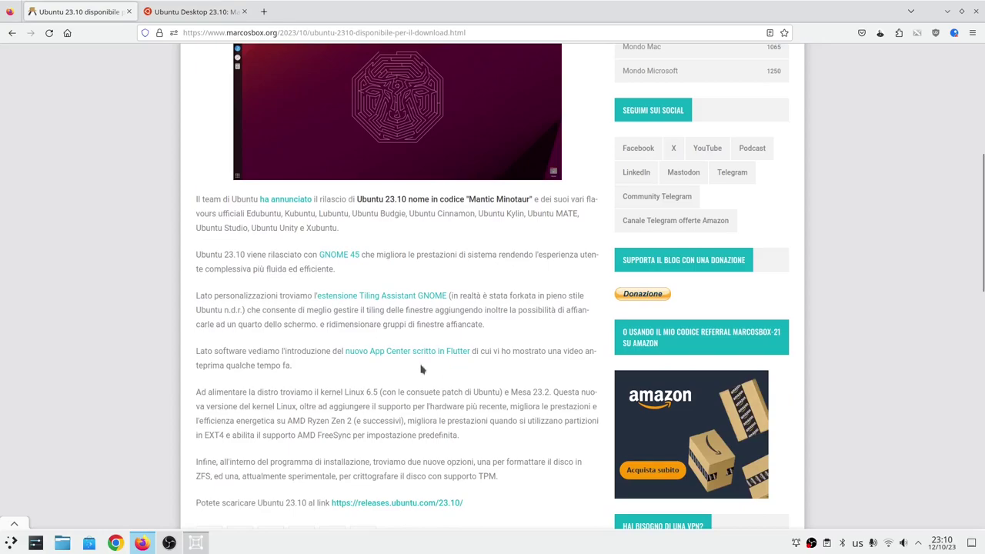
pyautogui.scroll(3, 326, 261)
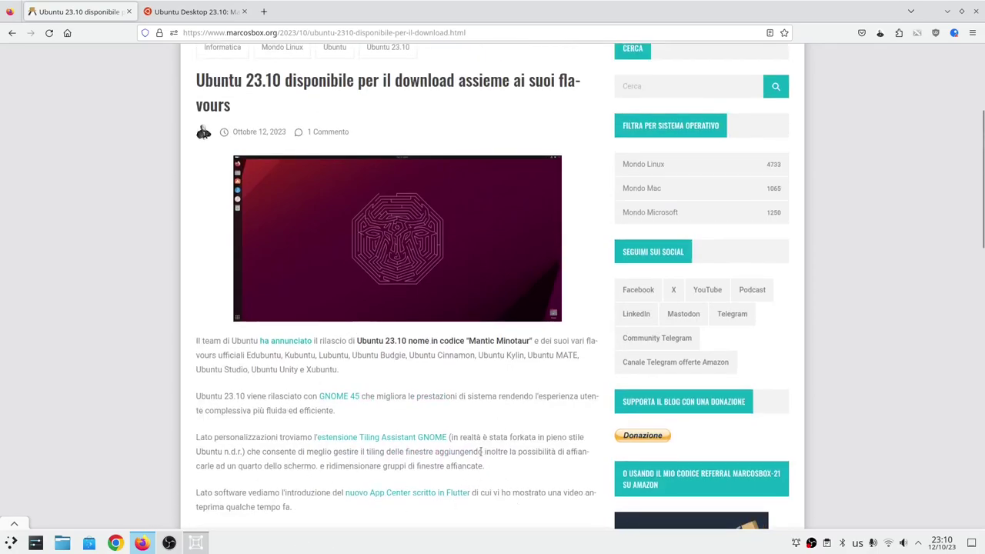
pyautogui.scroll(-2, 479, 459)
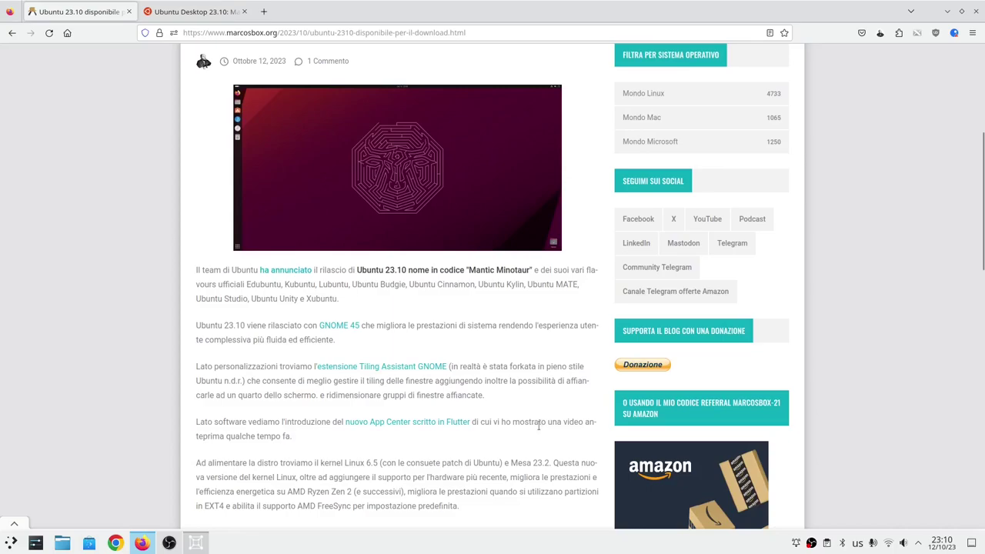
pyautogui.scroll(-2, 539, 425)
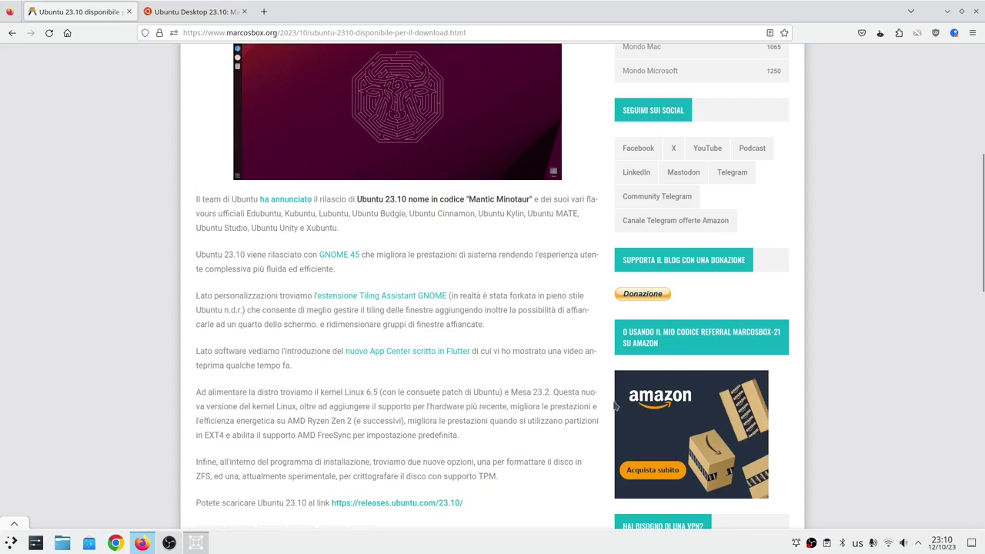
# Minimize Firefox and start a new virtual machine from the ubuntu-23.10-desktop-amd64.iso file.
pyautogui.click(947, 12)
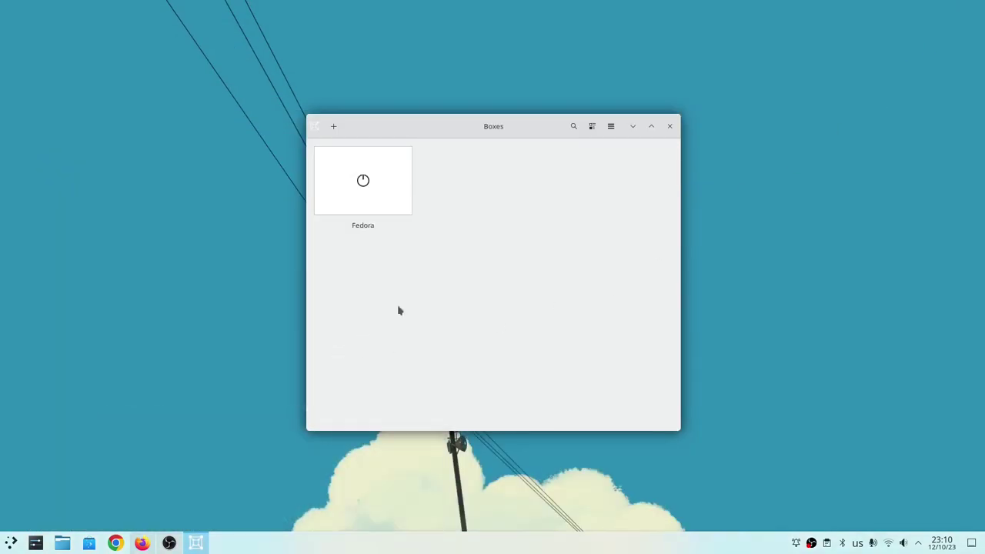
pyautogui.click(334, 126)
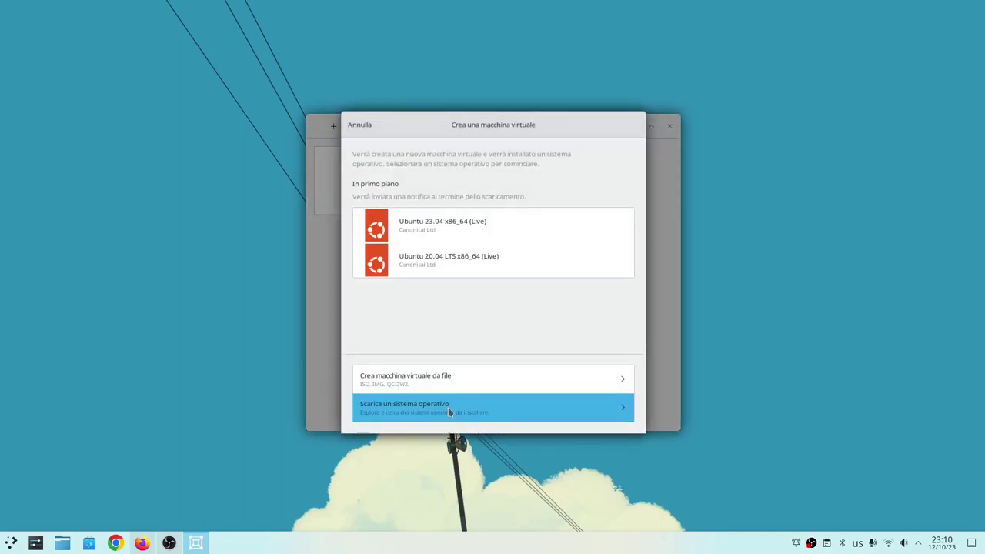
pyautogui.click(476, 372)
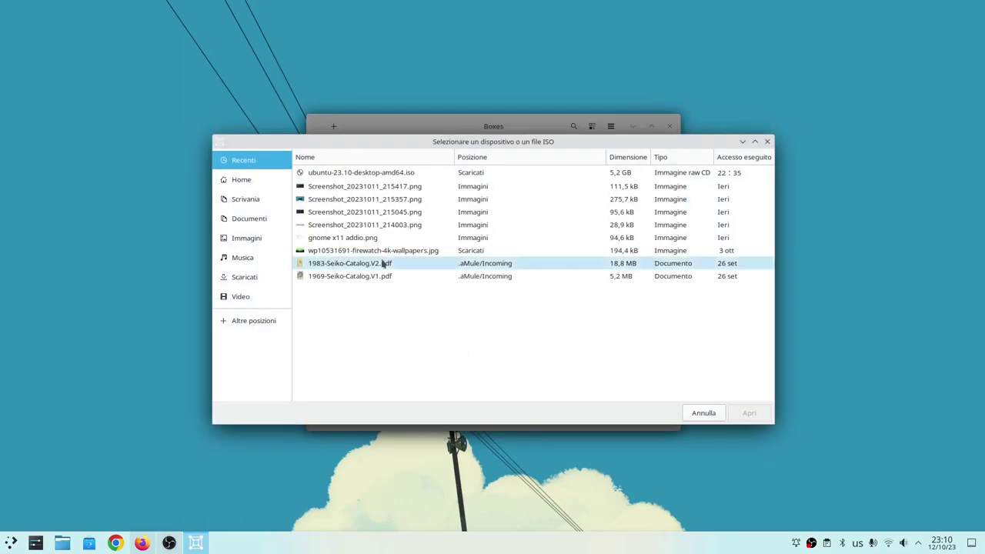
pyautogui.click(331, 172)
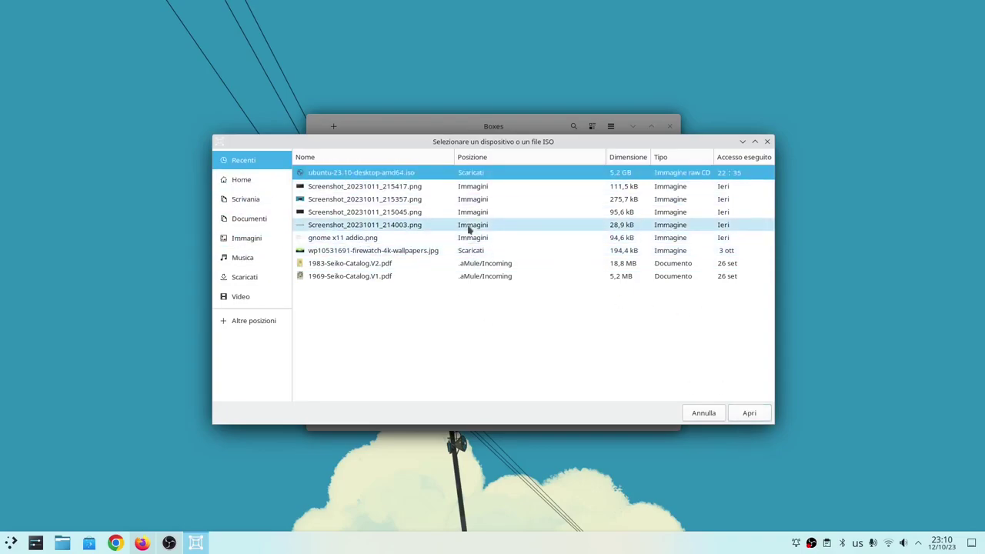
pyautogui.click(749, 413)
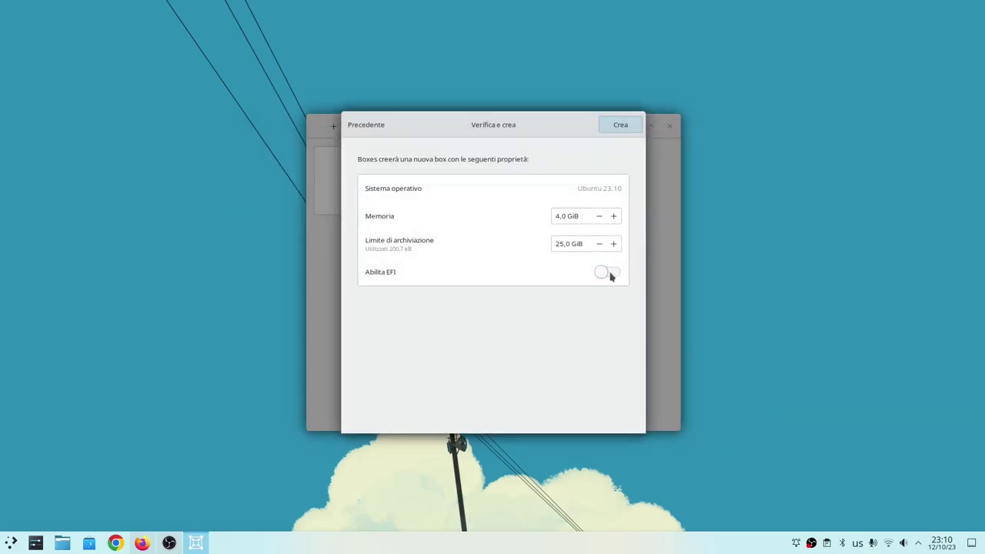
# Enable EFI, create the Ubuntu 23.10 box and maximize its window.
pyautogui.click(610, 273)
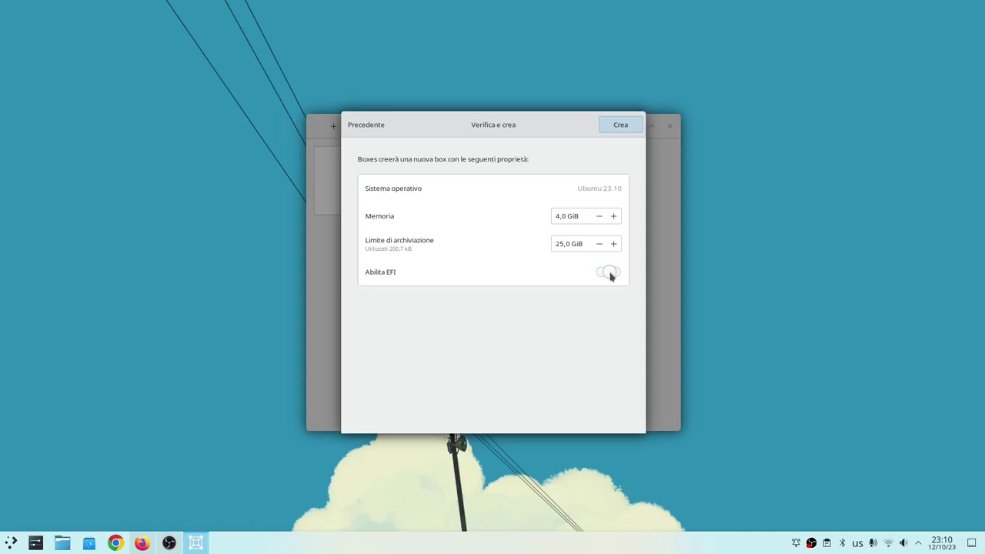
pyautogui.click(620, 125)
pyautogui.click(652, 126)
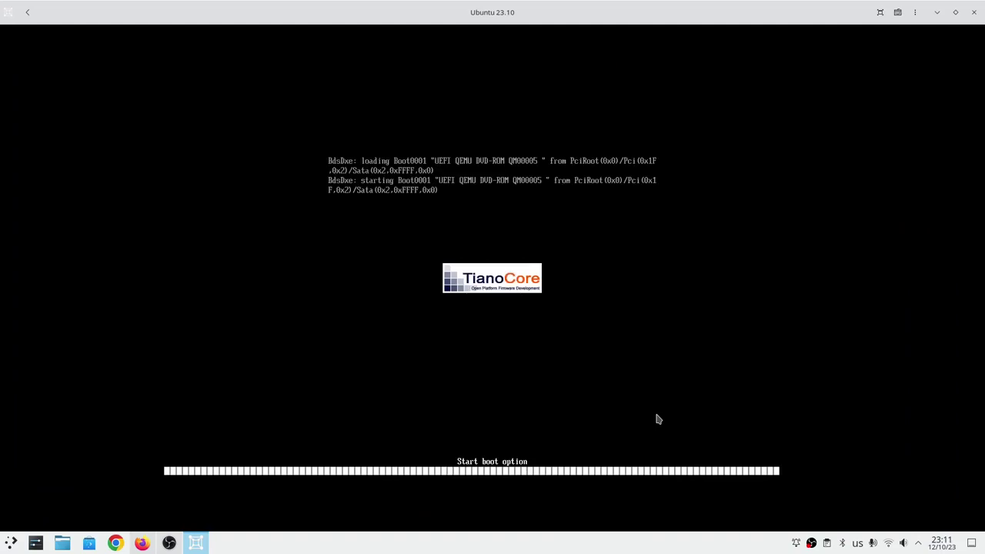
# Boot the default GRUB entry straight into the Welcome to Ubuntu installer.
pyautogui.press('Return')
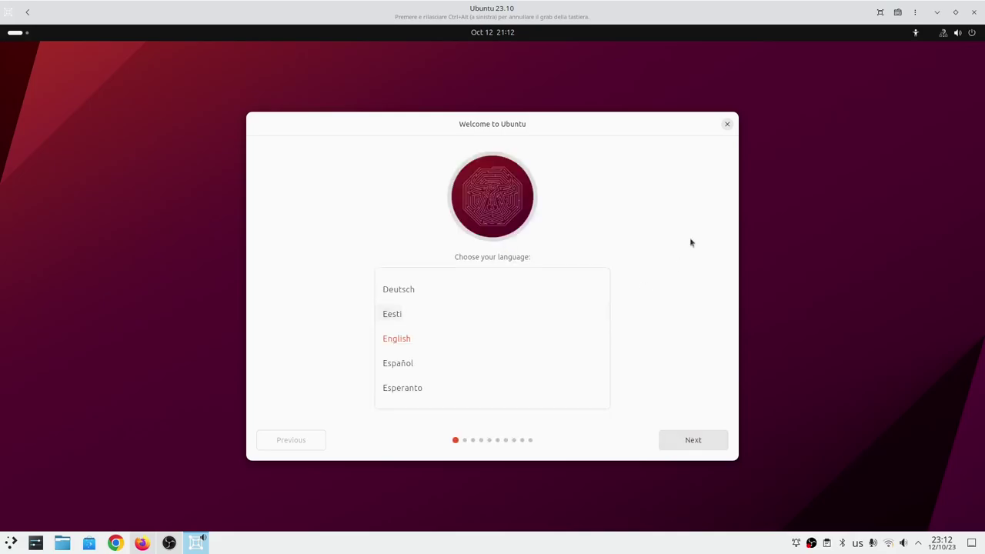
# Choose Italiano as the installer language and select Installa Ubuntu, continuing to keyboard layout.
pyautogui.moveTo(467, 126); pyautogui.dragTo(455, 130)
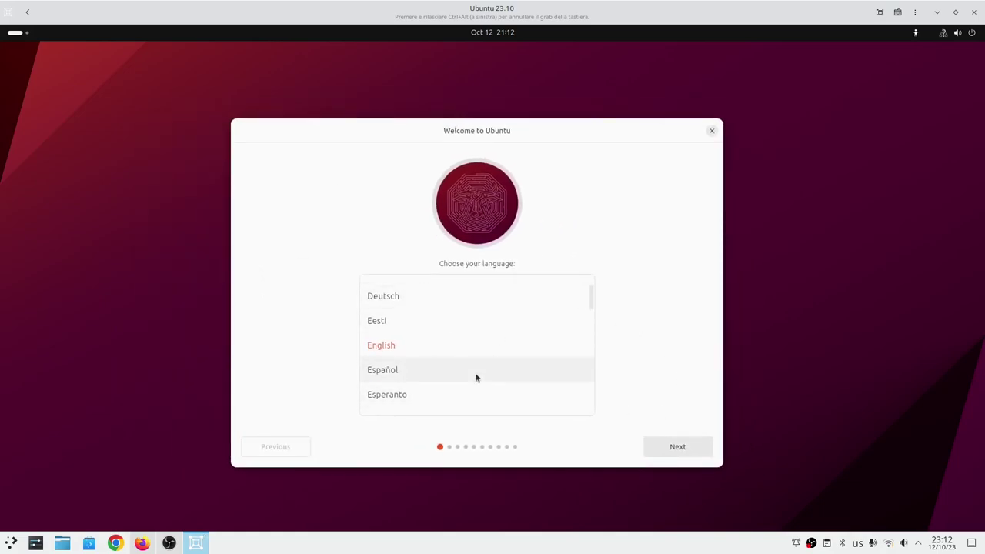
pyautogui.scroll(-1, 585, 302)
pyautogui.moveTo(585, 301); pyautogui.dragTo(591, 320)
pyautogui.click(460, 287)
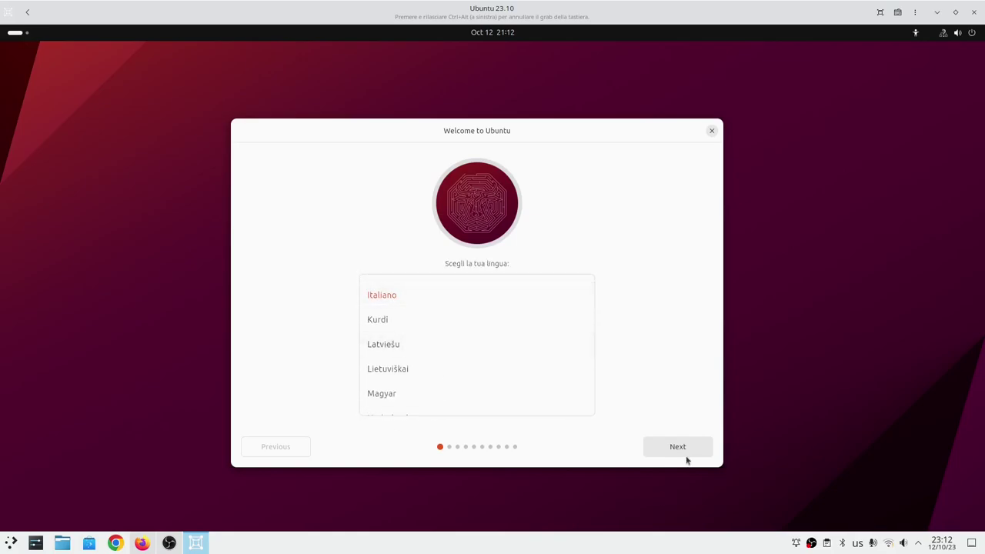
pyautogui.click(684, 451)
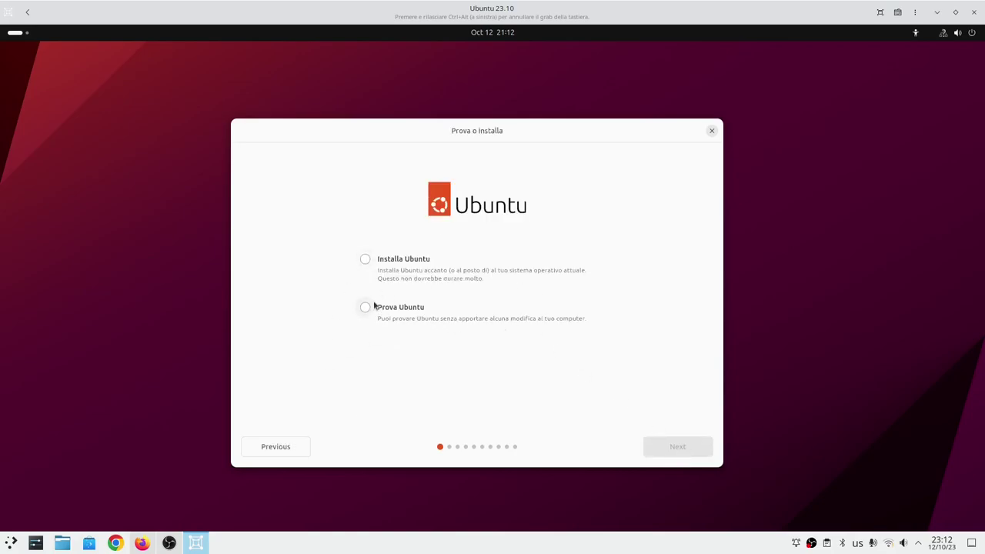
pyautogui.click(413, 263)
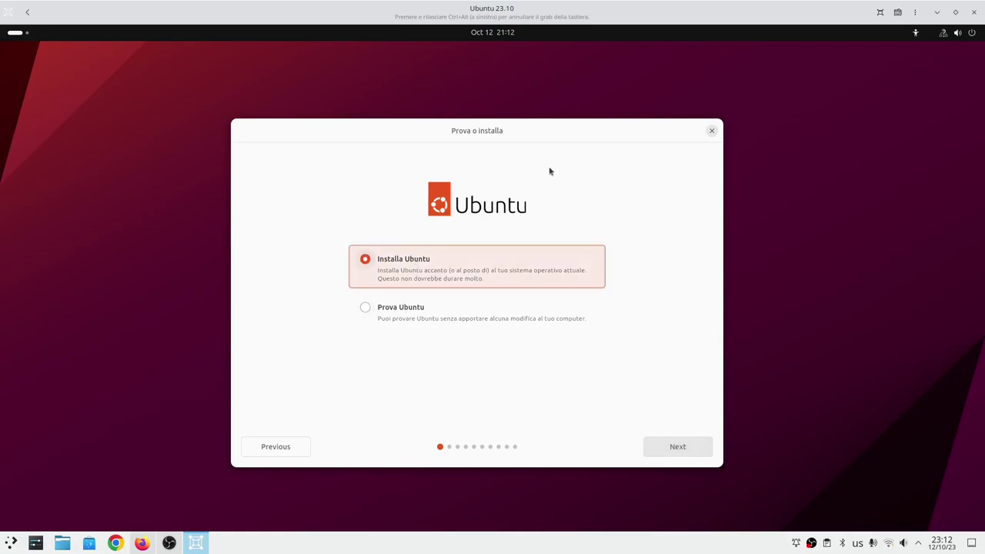
pyautogui.click(692, 445)
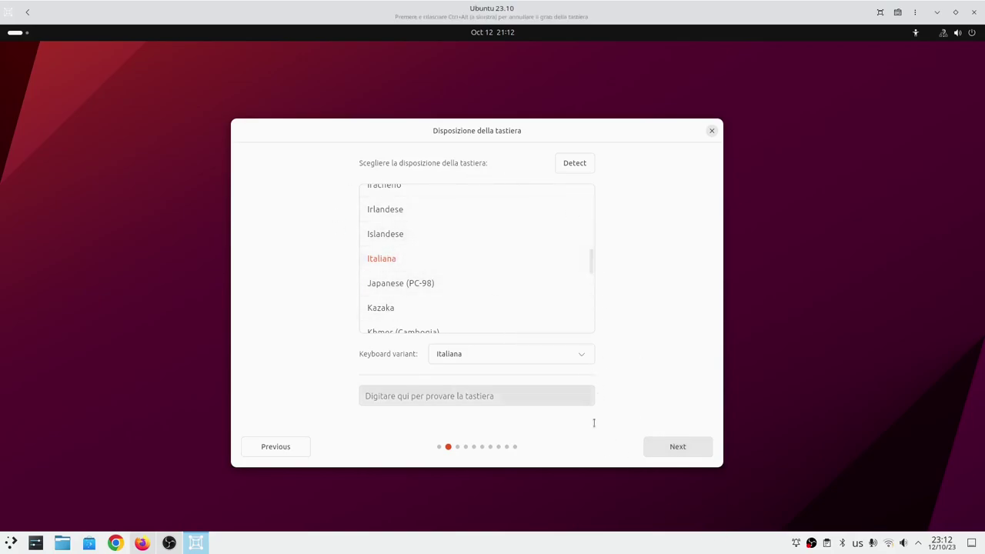
# Accept the Italiana keyboard and wired connection, then choose Default installation with third-party drivers.
pyautogui.click(703, 454)
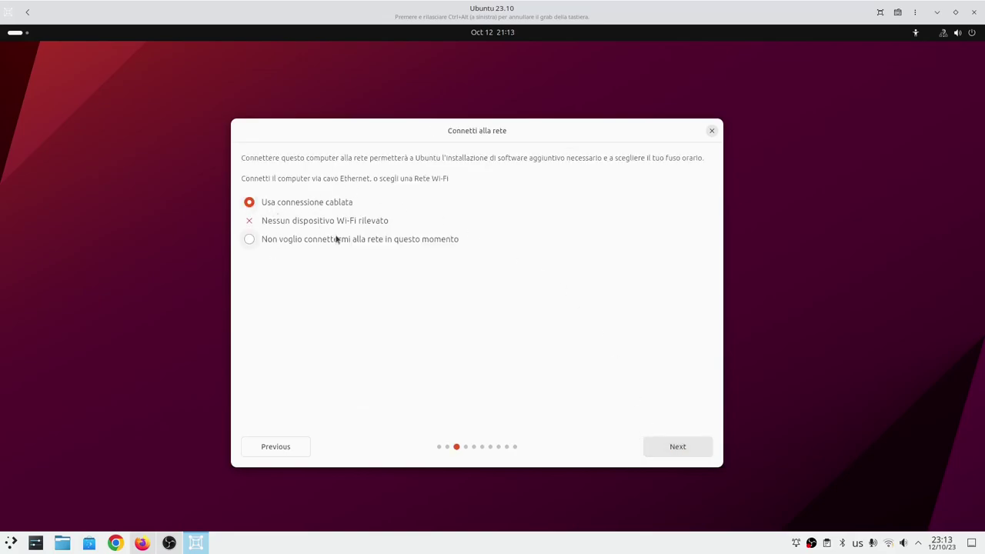
pyautogui.click(666, 448)
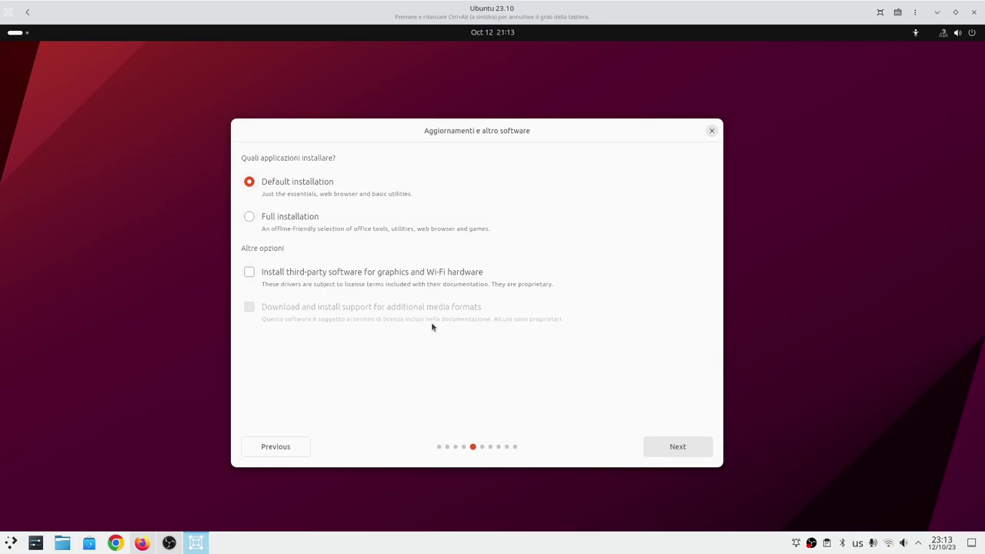
pyautogui.click(249, 218)
pyautogui.click(251, 185)
pyautogui.click(279, 275)
pyautogui.click(889, 543)
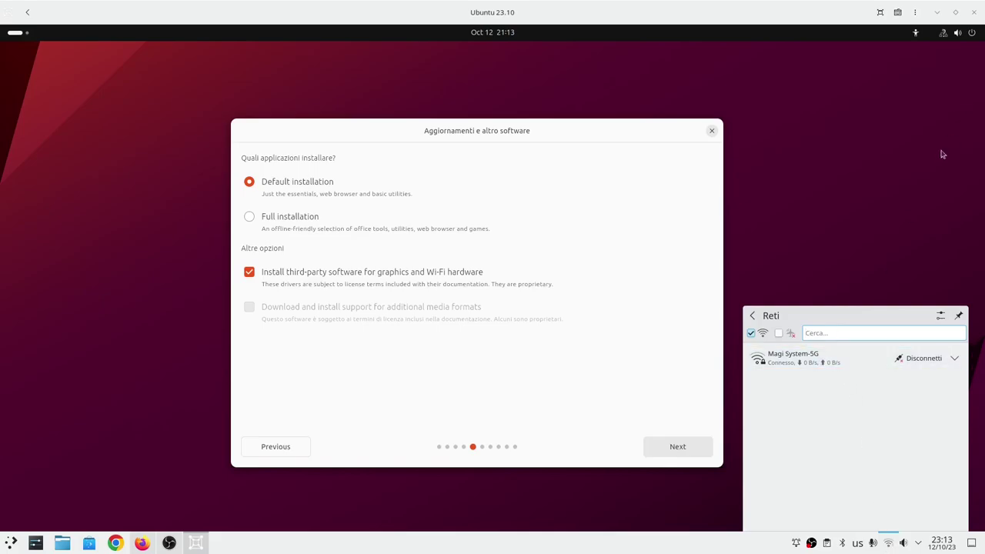
pyautogui.click(948, 33)
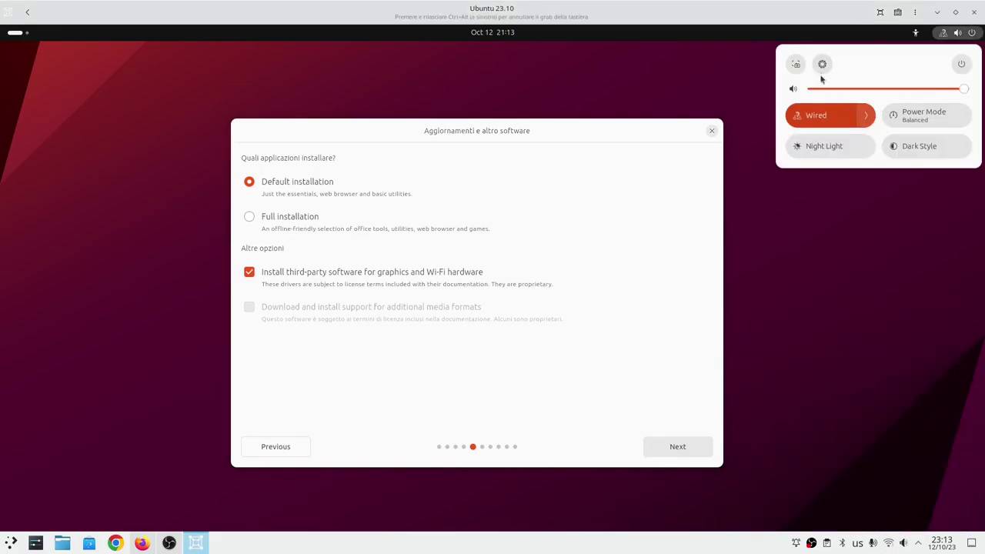
pyautogui.click(881, 308)
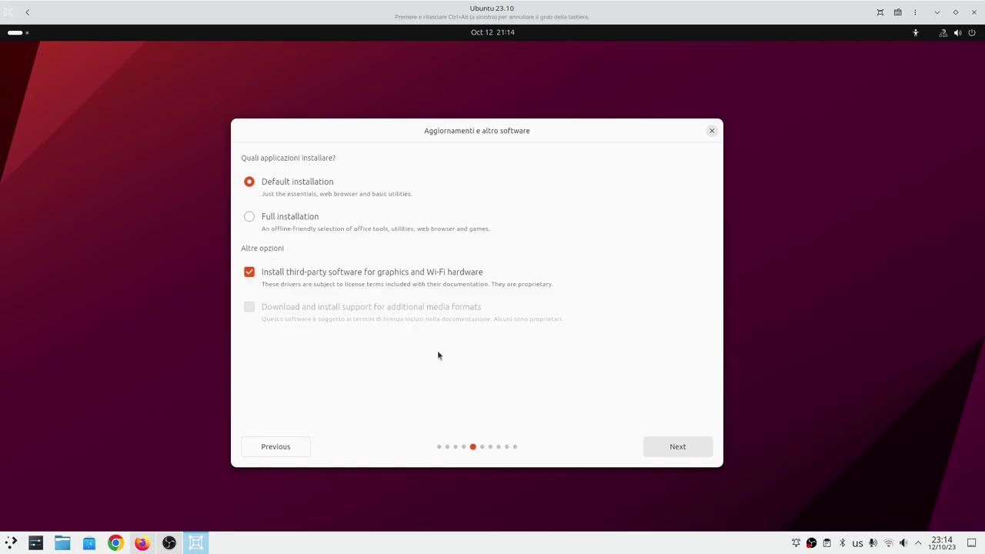
pyautogui.click(705, 451)
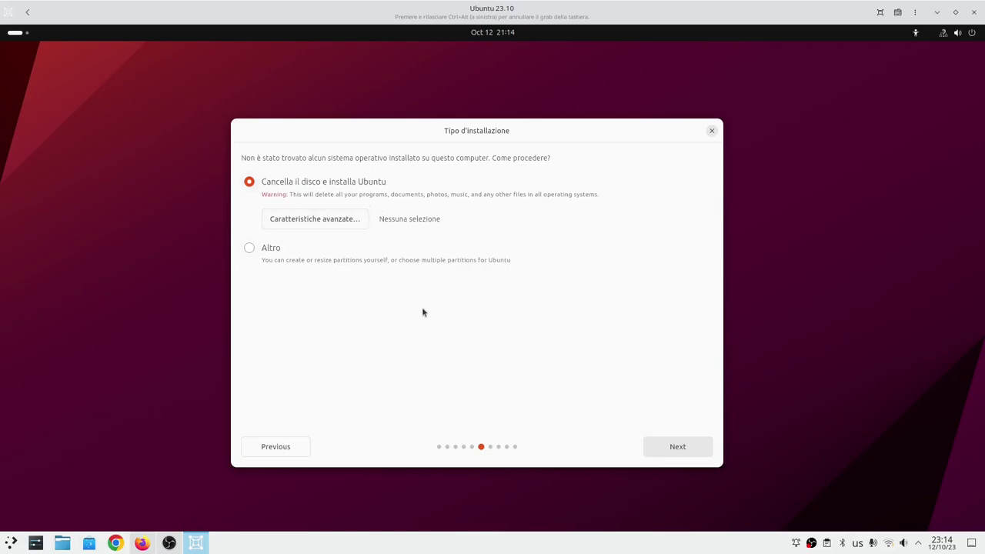
# In the advanced disk features, select SPERIMENTALE: Cancella il disco e usa ZFS.
pyautogui.click(349, 223)
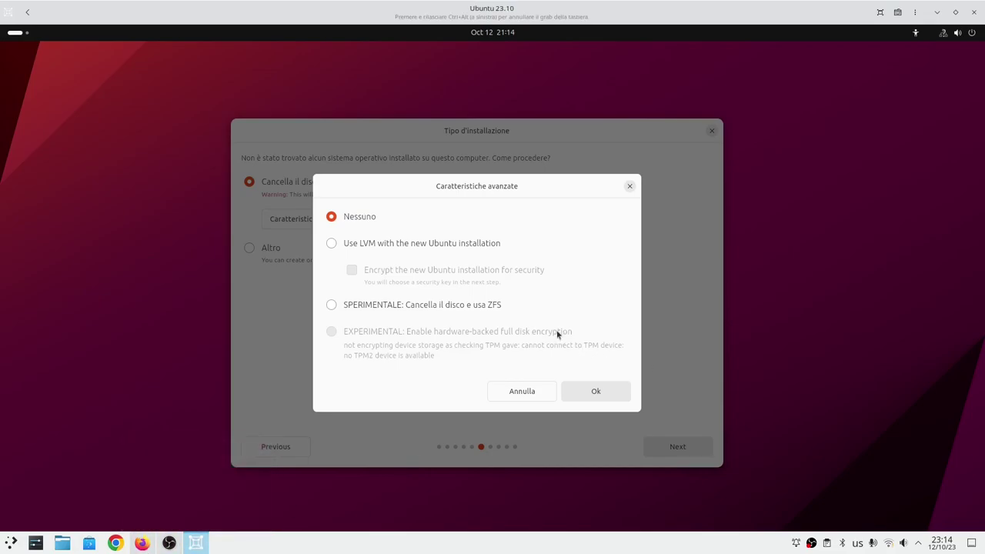
pyautogui.click(342, 307)
# Revert to no advanced disk feature, accept the partition changes and the Rome time zone.
pyautogui.click(335, 220)
pyautogui.click(520, 394)
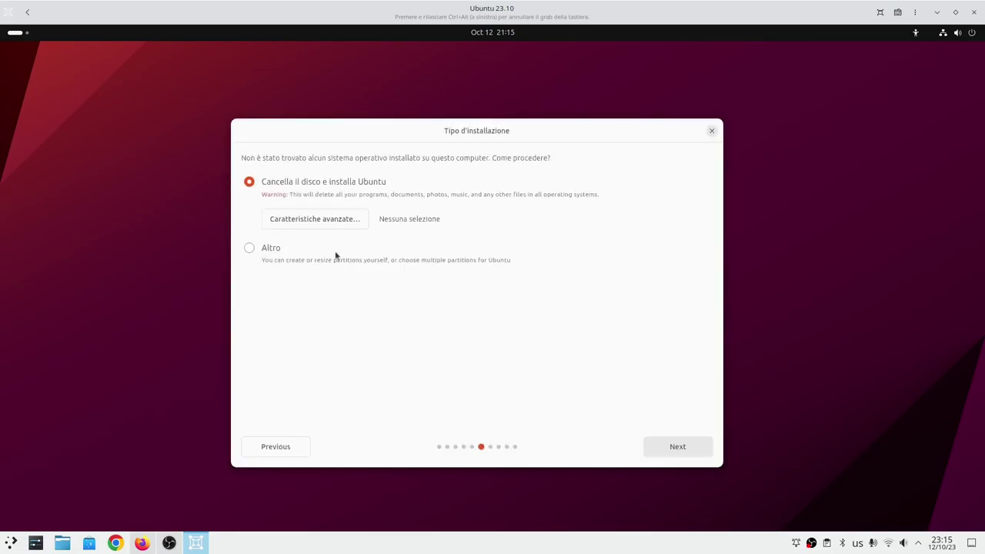
pyautogui.click(670, 451)
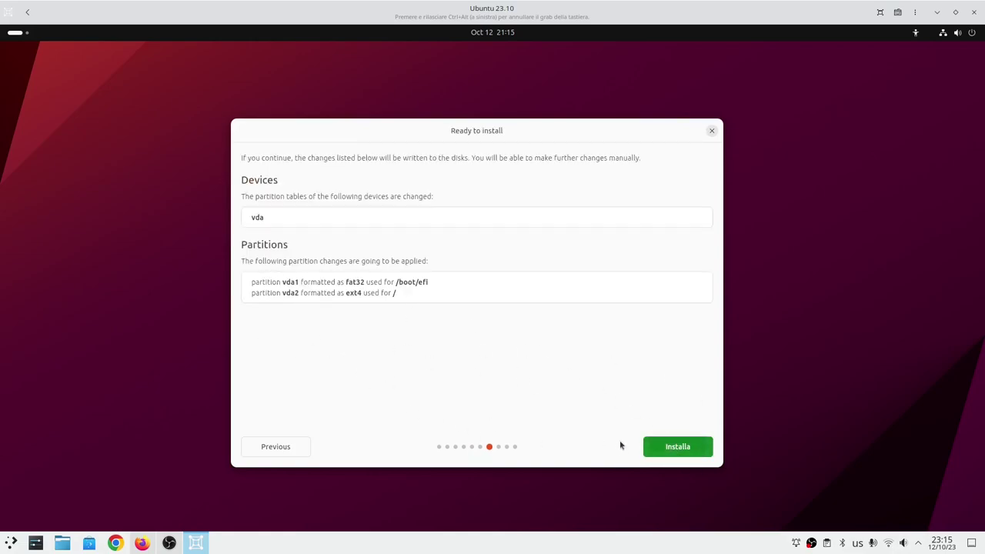
pyautogui.click(680, 448)
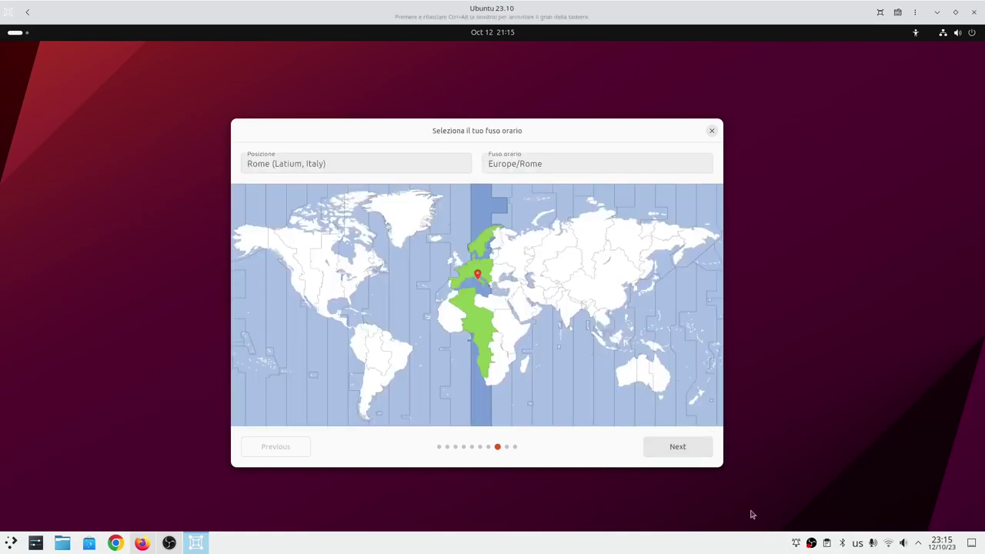
pyautogui.click(688, 453)
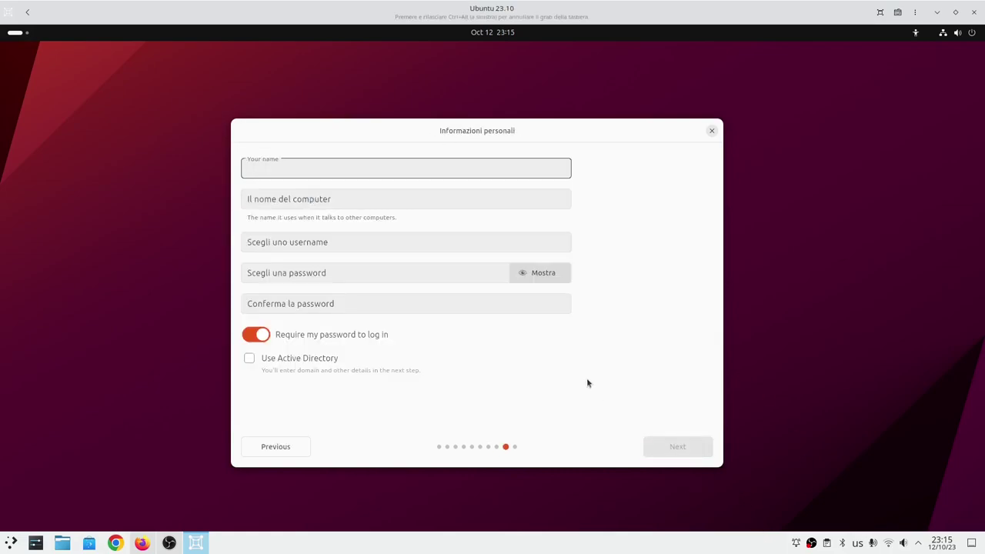
# Enter the user name, computer name 'ubuntu' and a confirmed login password, then continue.
pyautogui.press('Tab')
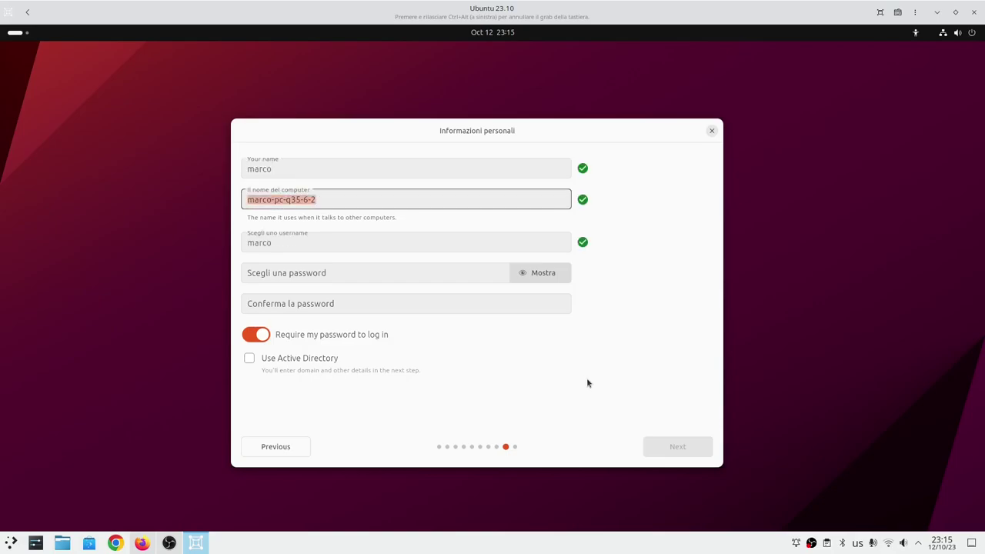
pyautogui.press('Tab')
pyautogui.press('Tab')
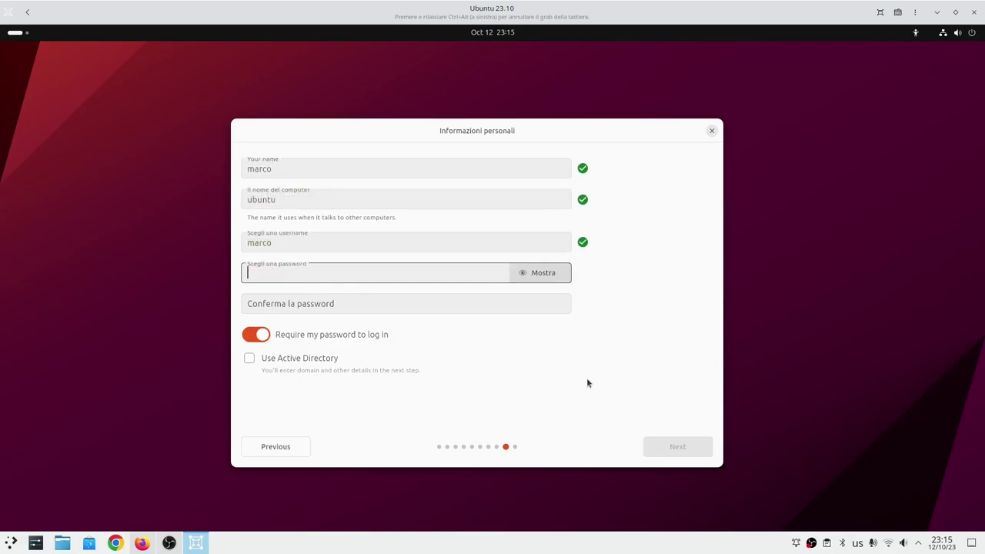
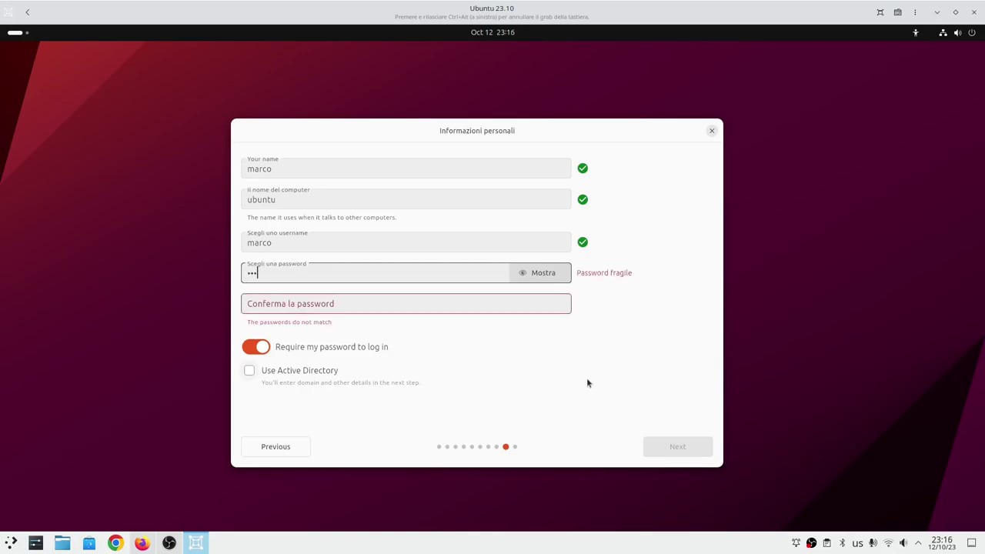
pyautogui.press('Tab')
pyautogui.press('Tab')
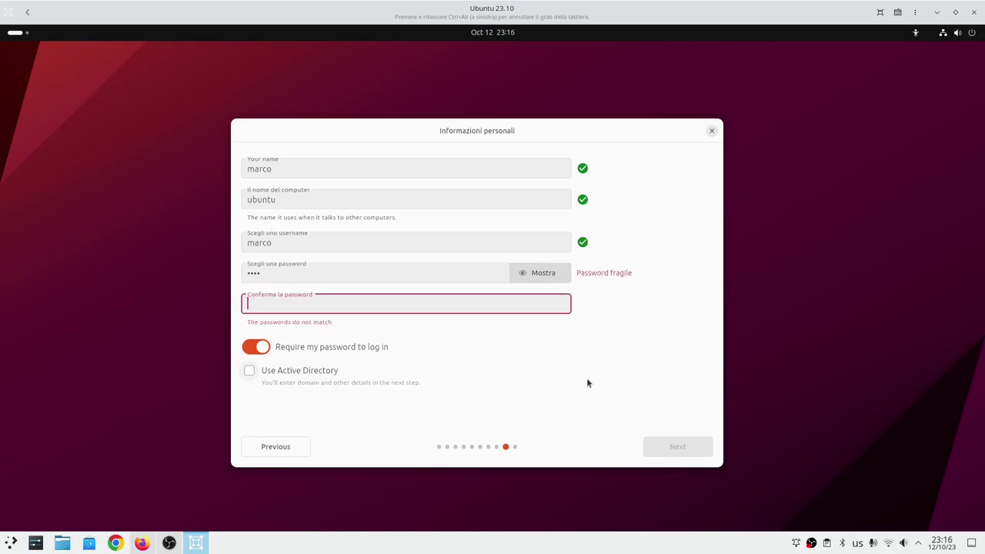
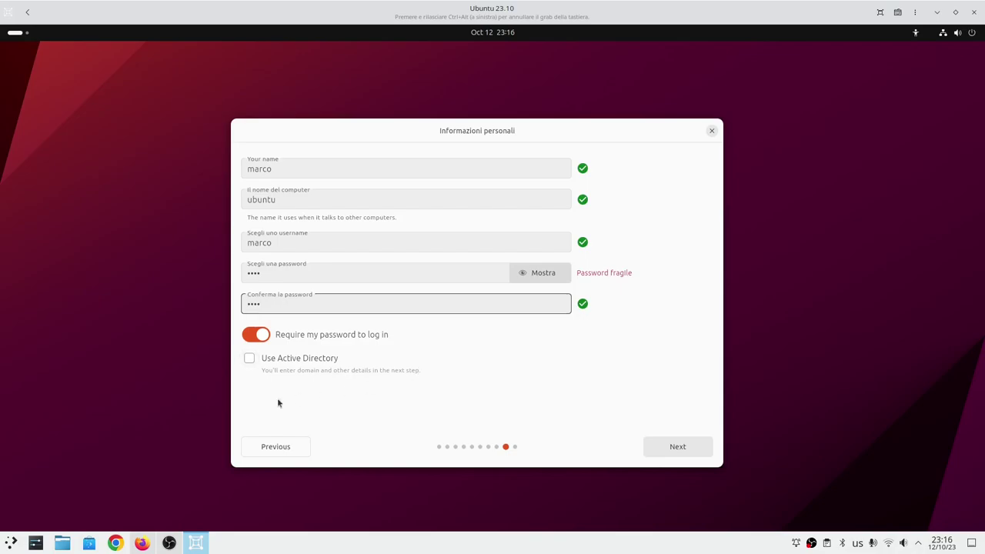
pyautogui.click(670, 448)
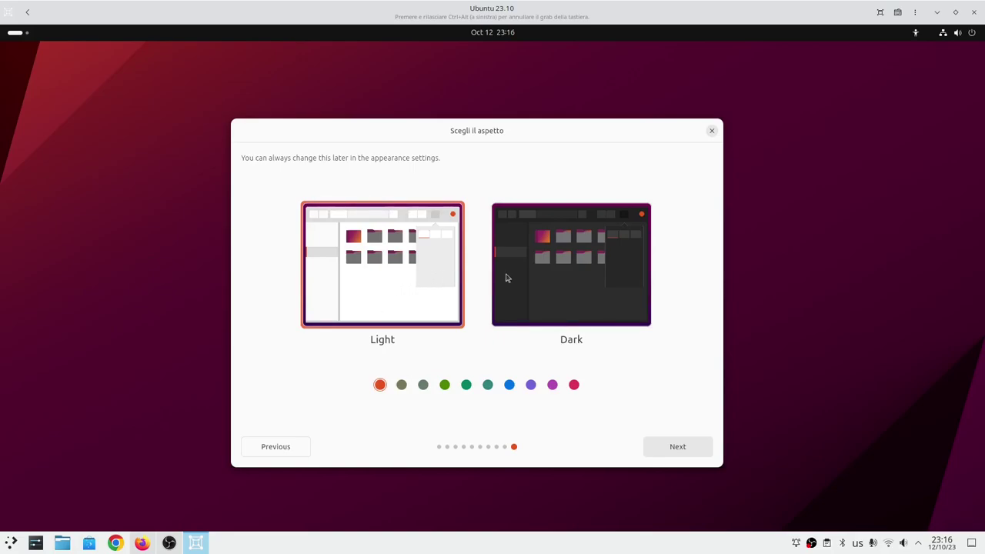
# Choose the Dark style and try the green accent, checking it in quick settings.
pyautogui.click(543, 273)
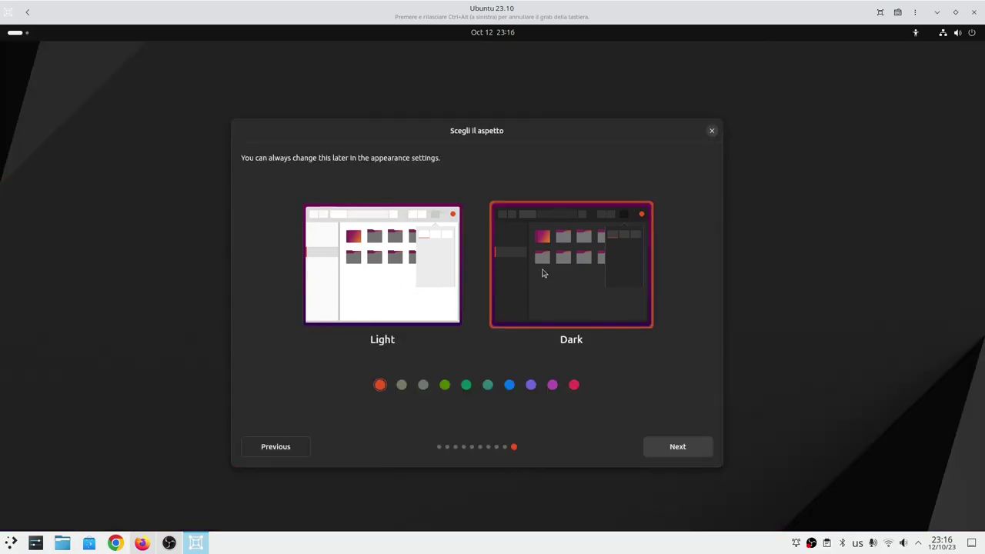
pyautogui.click(945, 32)
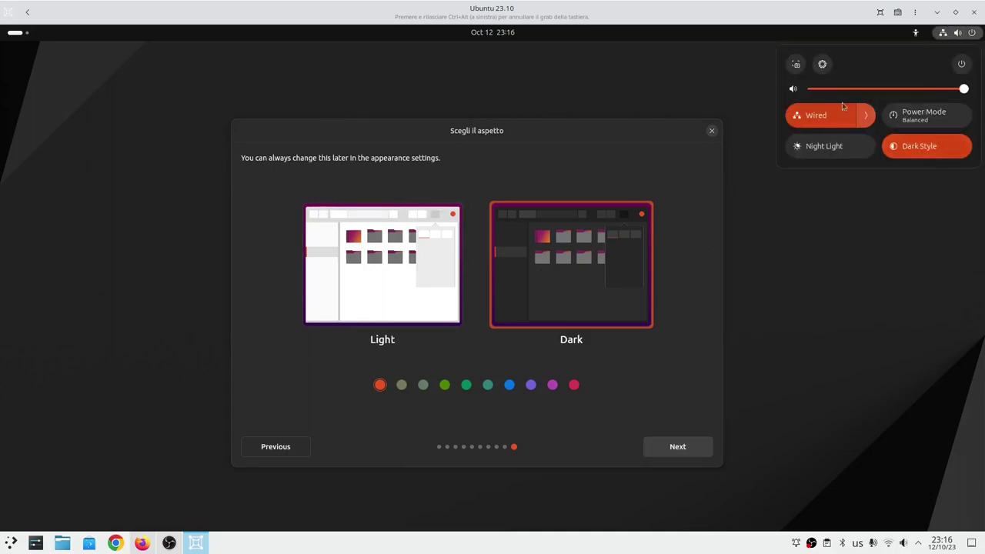
pyautogui.click(671, 376)
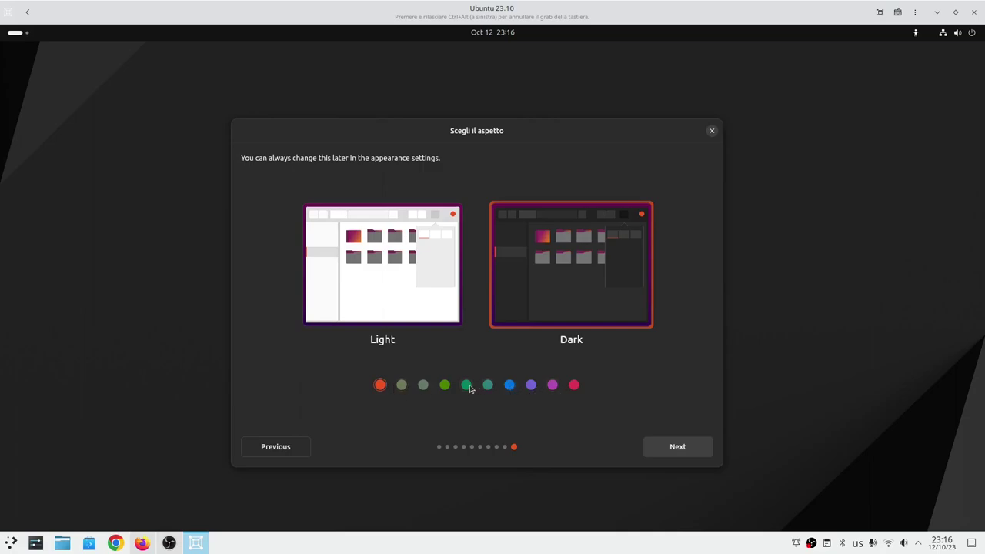
pyautogui.click(467, 385)
pyautogui.click(942, 34)
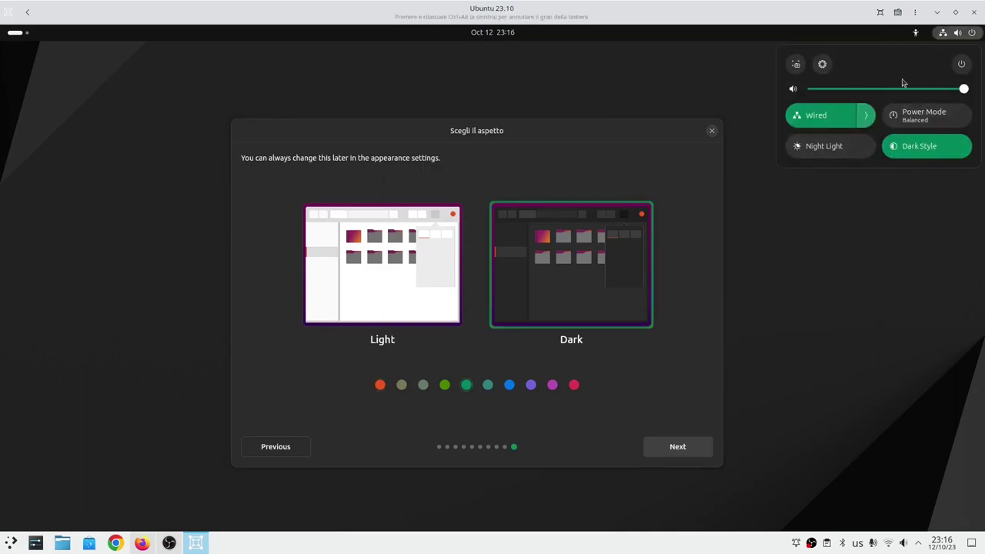
pyautogui.click(653, 367)
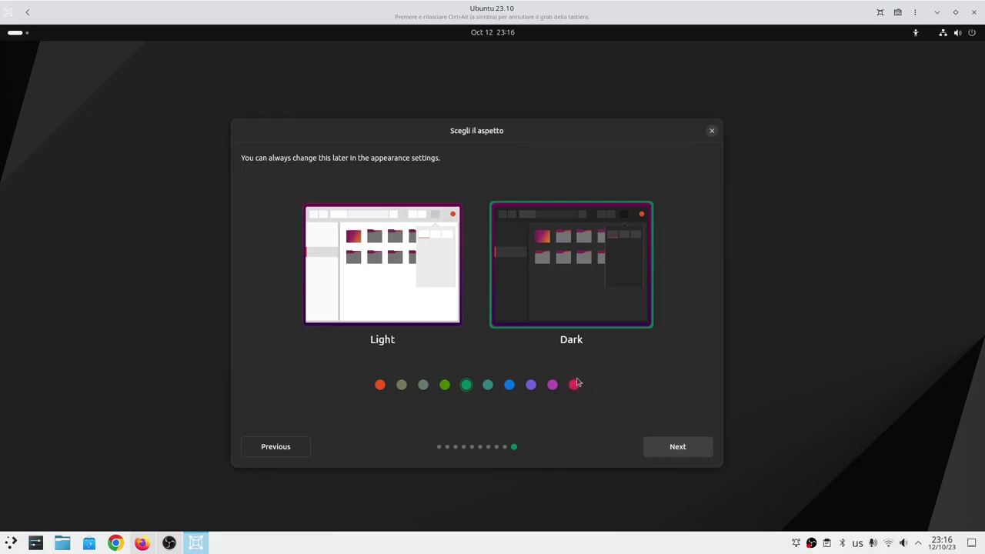
# Switch to the red accent, check quick settings and accessibility, and confirm the appearance.
pyautogui.click(576, 384)
pyautogui.click(945, 32)
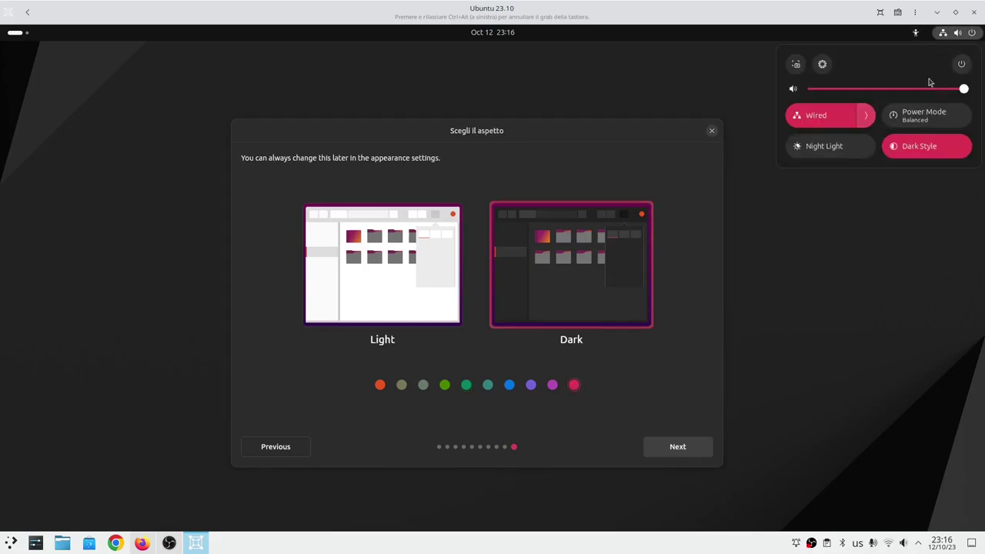
pyautogui.click(639, 375)
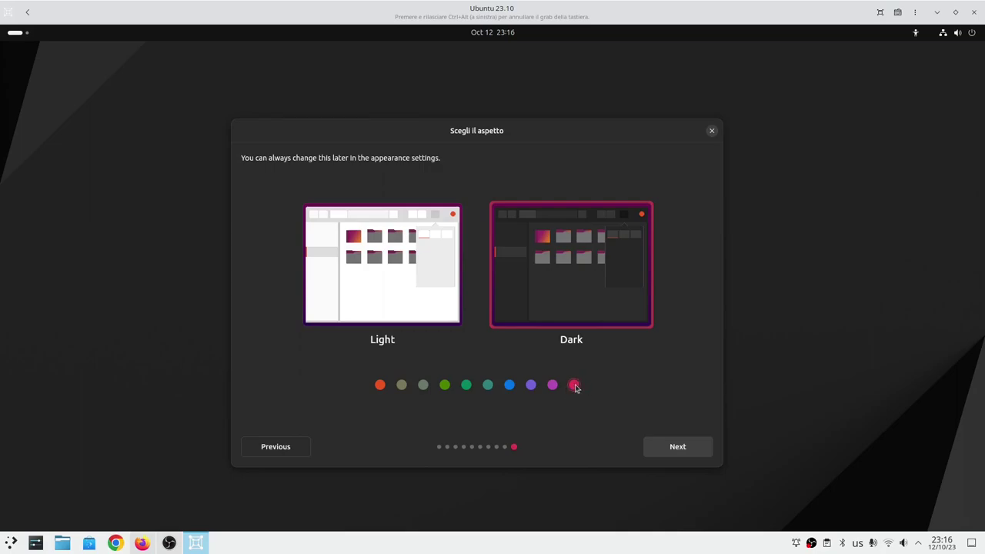
pyautogui.click(916, 32)
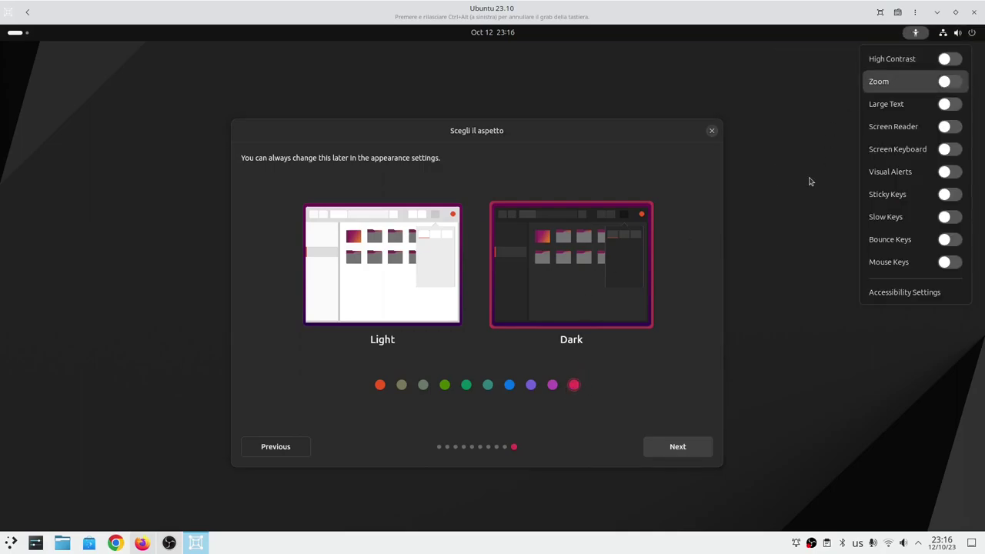
pyautogui.click(951, 34)
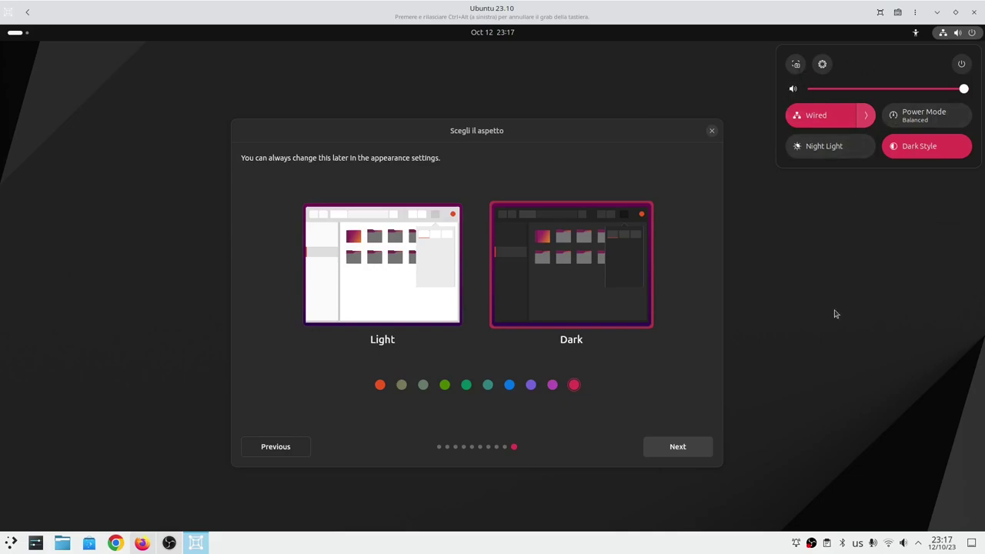
pyautogui.press('Left')
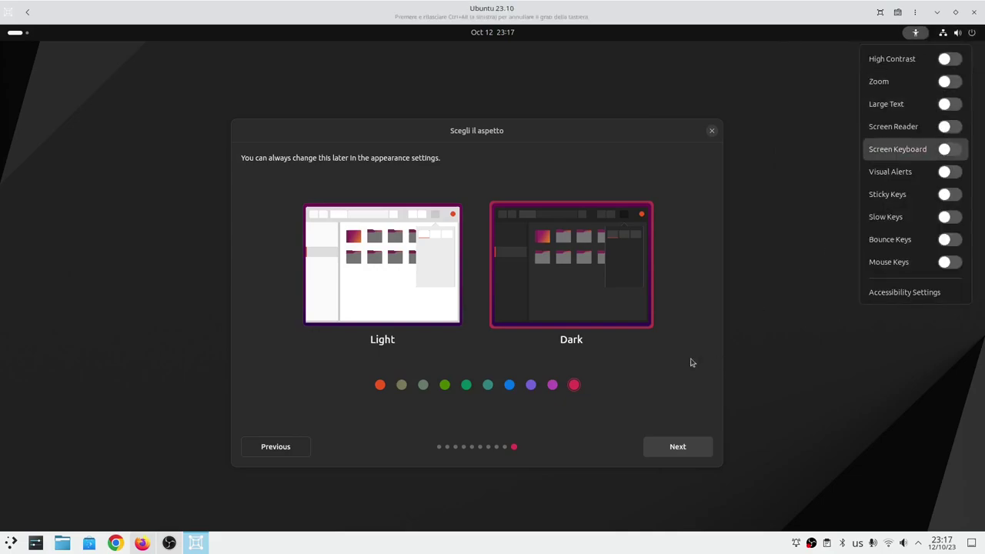
pyautogui.press('Escape')
pyautogui.click(692, 455)
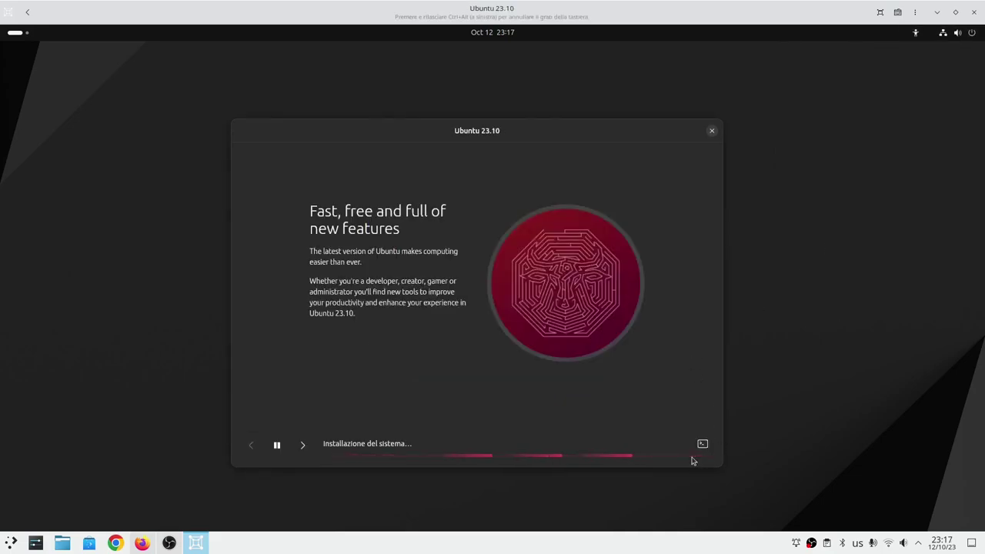
# Advance the installer slideshow to the security slide and wait for Installation complete.
pyautogui.click(303, 445)
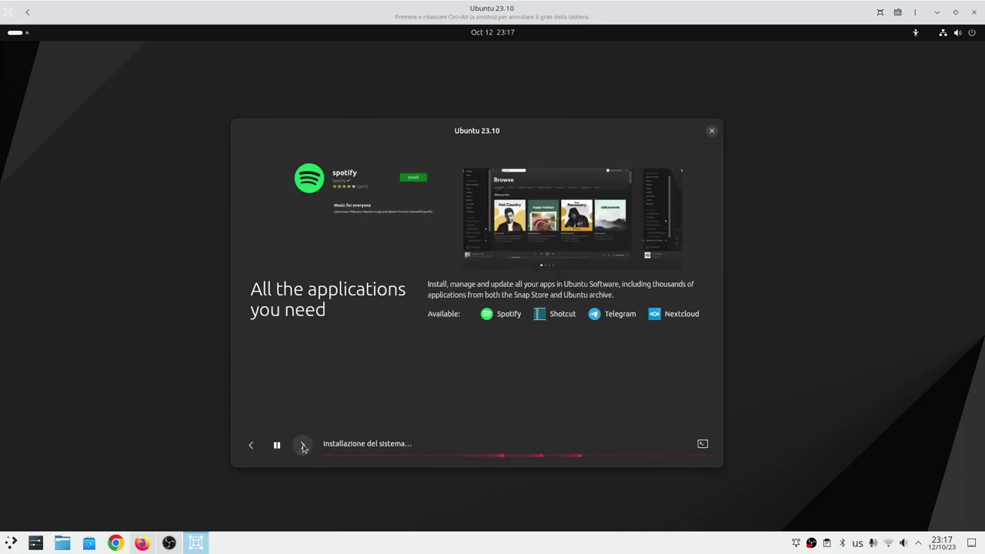
pyautogui.click(303, 446)
pyautogui.click(303, 445)
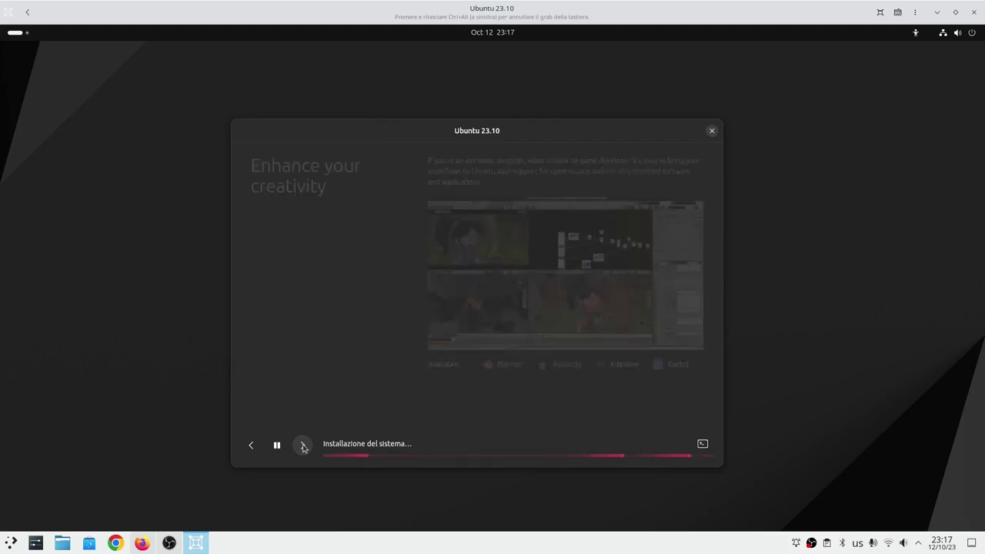
pyautogui.click(303, 445)
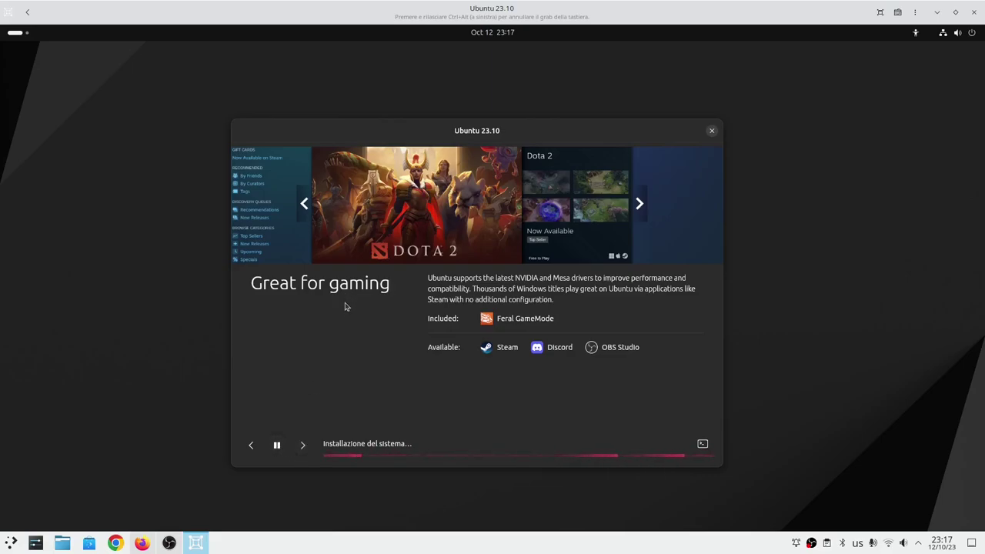
pyautogui.click(303, 446)
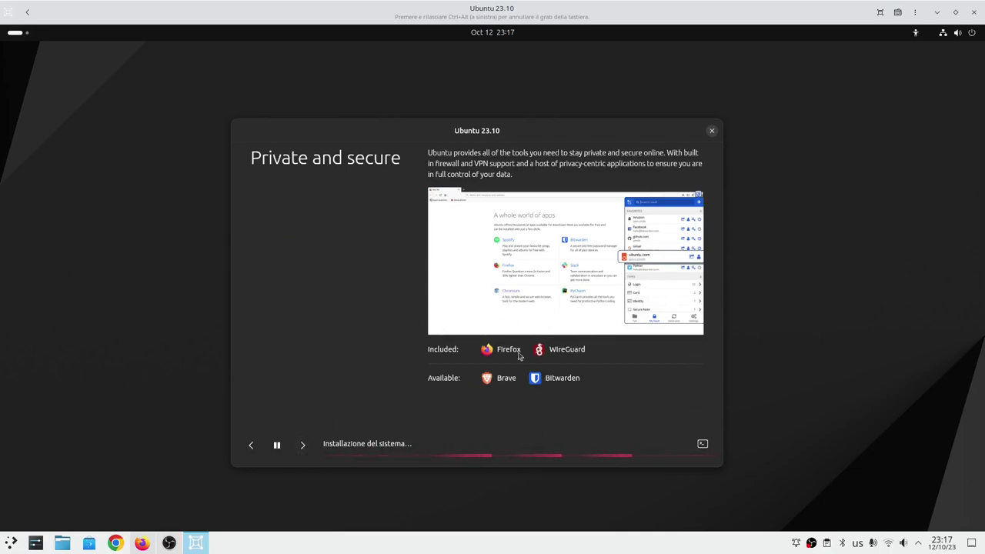
pyautogui.rightClick(810, 542)
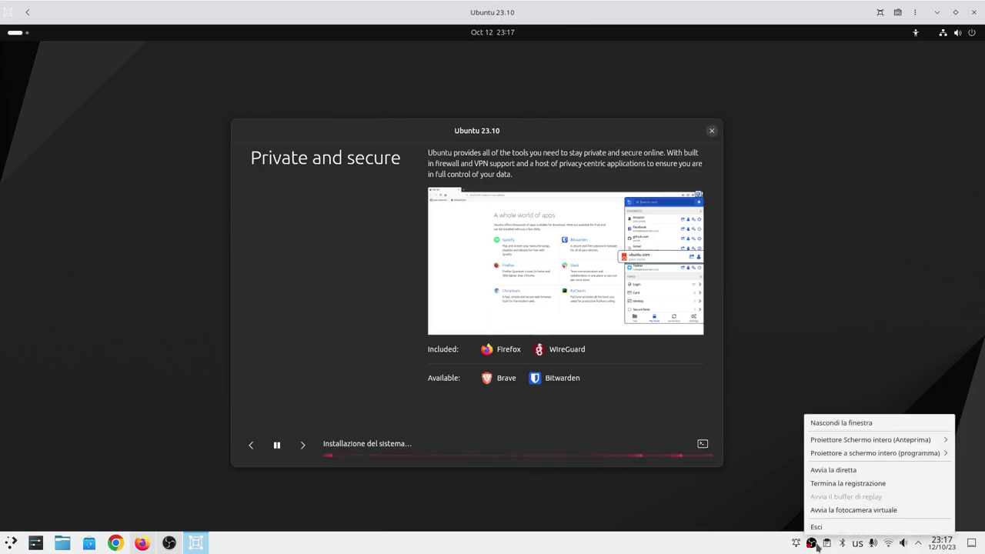
pyautogui.click(864, 485)
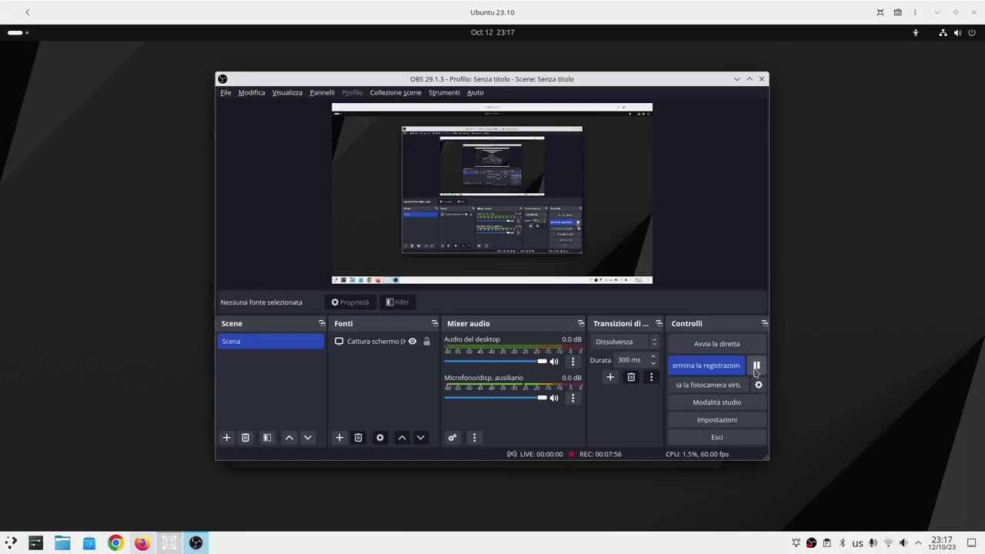
pyautogui.click(757, 367)
pyautogui.click(736, 79)
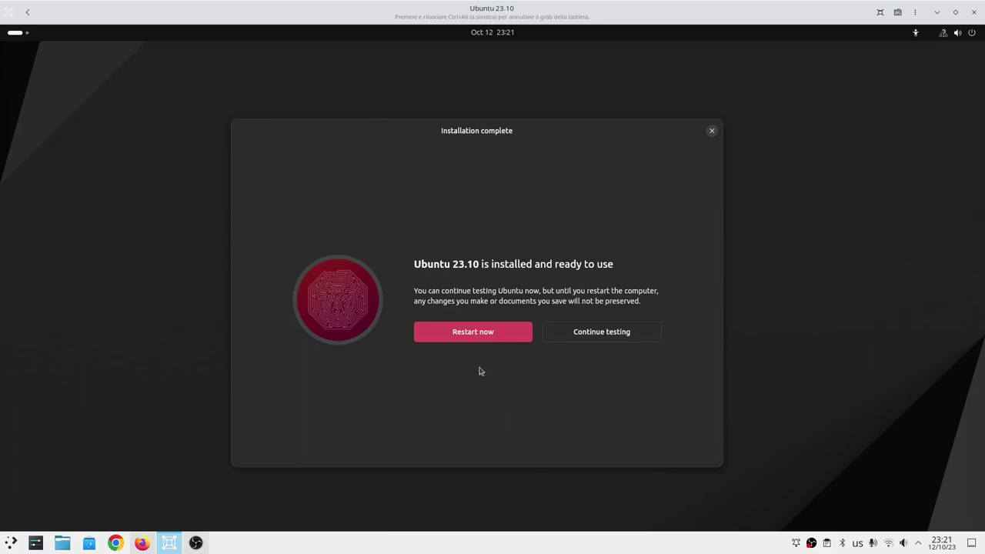
# Restart into the installed system, confirm the reboot prompt, and start the Ubuntu 23.10 box again.
pyautogui.click(465, 332)
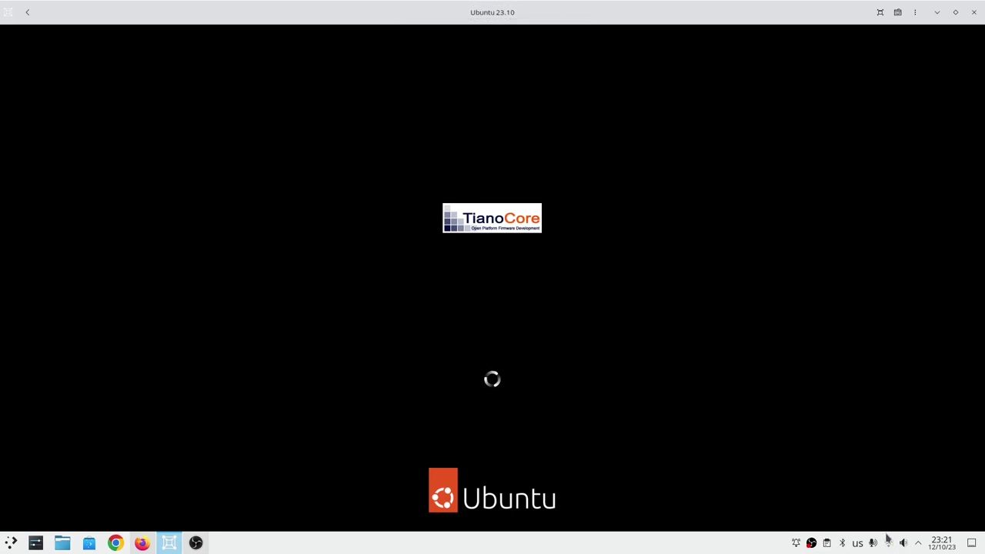
pyautogui.press('Return')
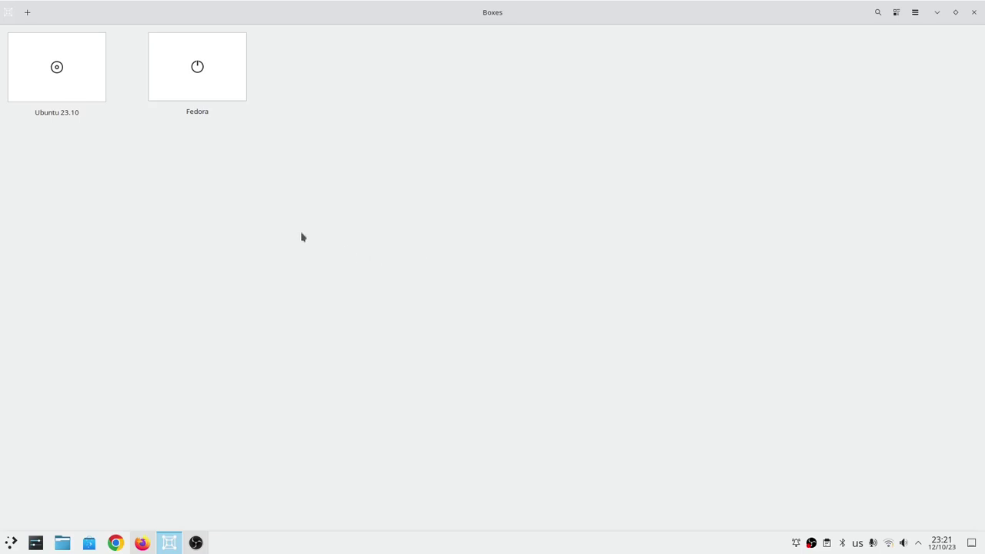
pyautogui.click(73, 80)
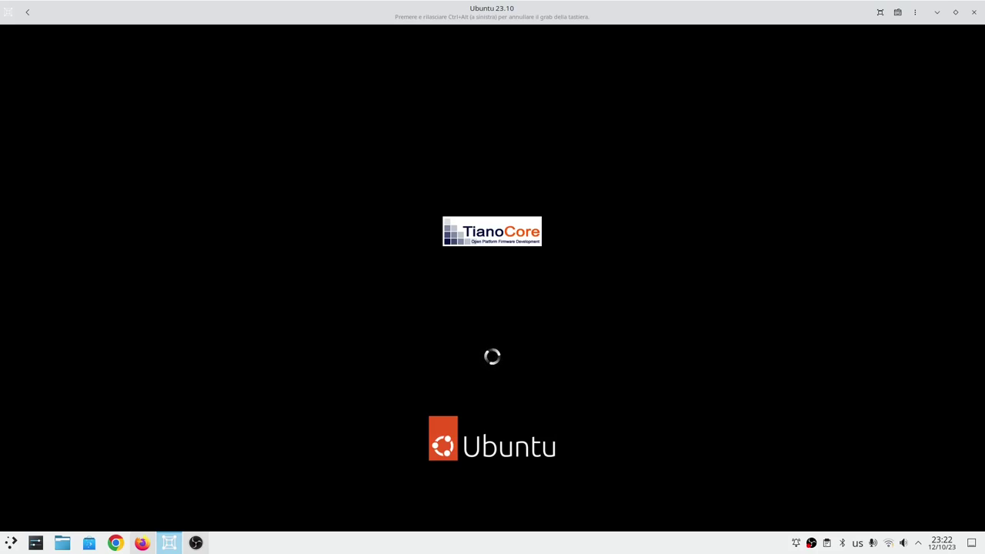
# Release the keyboard from the VM, shrink Boxes to a window, and bring up Firefox's marcosbox article.
pyautogui.hotkey('ctrl', 'alt')
pyautogui.moveTo(404, 11); pyautogui.dragTo(422, 114)
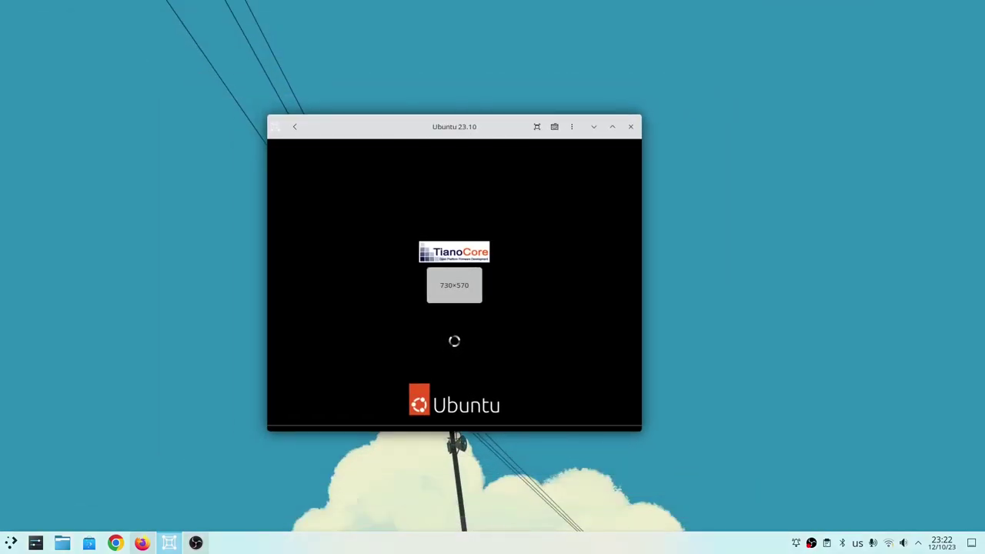
pyautogui.click(142, 543)
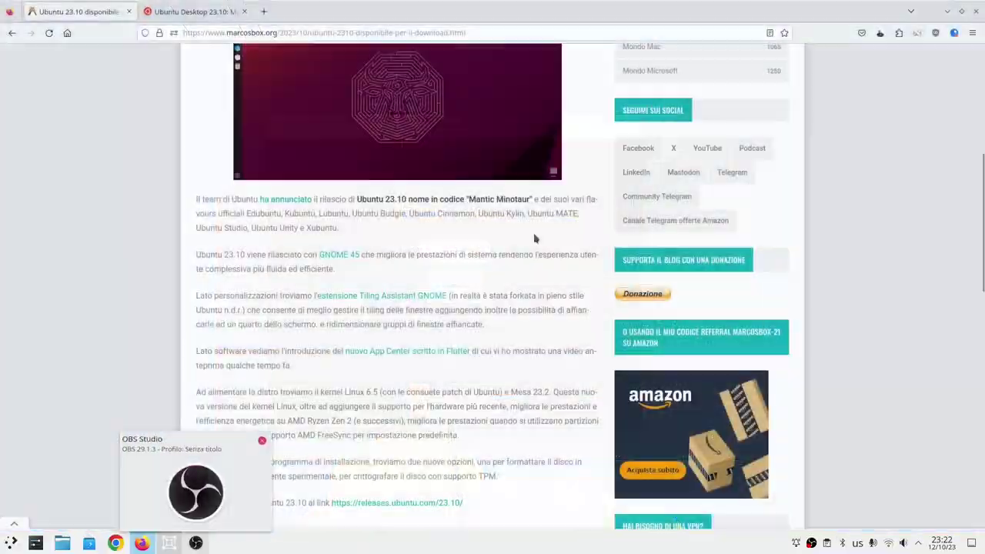
pyautogui.scroll(-3, 344, 306)
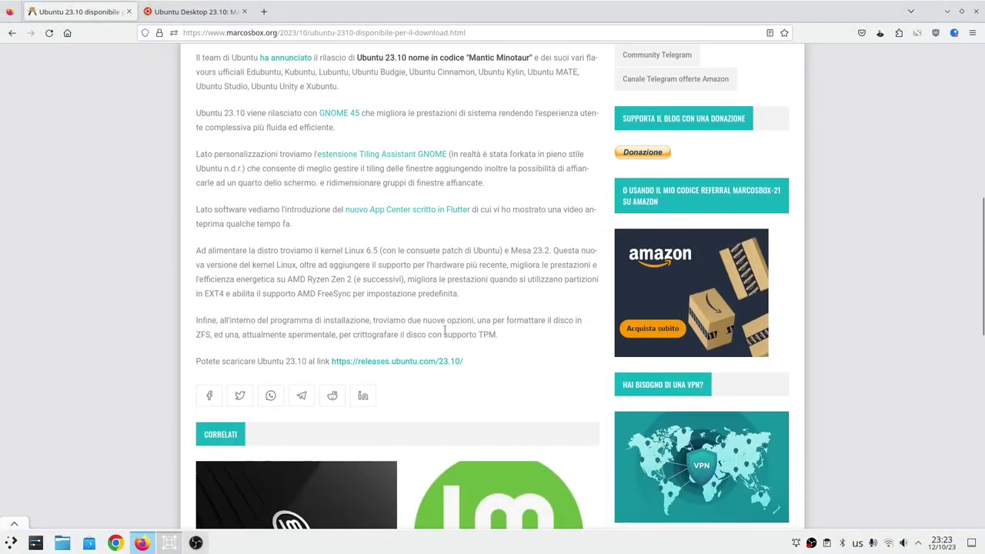
pyautogui.scroll(3, 462, 308)
# Switch to the ubuntu.com Ubuntu 23.10 deep-dive tab and scroll down to its TPM disk encryption section.
pyautogui.click(197, 11)
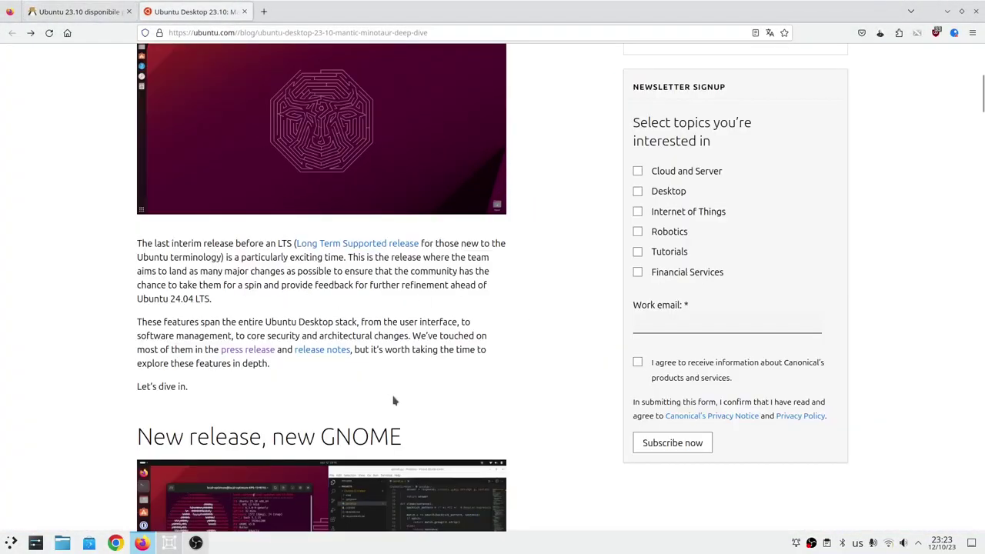
pyautogui.scroll(5, 392, 398)
pyautogui.scroll(-5, 396, 400)
pyautogui.scroll(5, 395, 399)
pyautogui.scroll(-6, 395, 400)
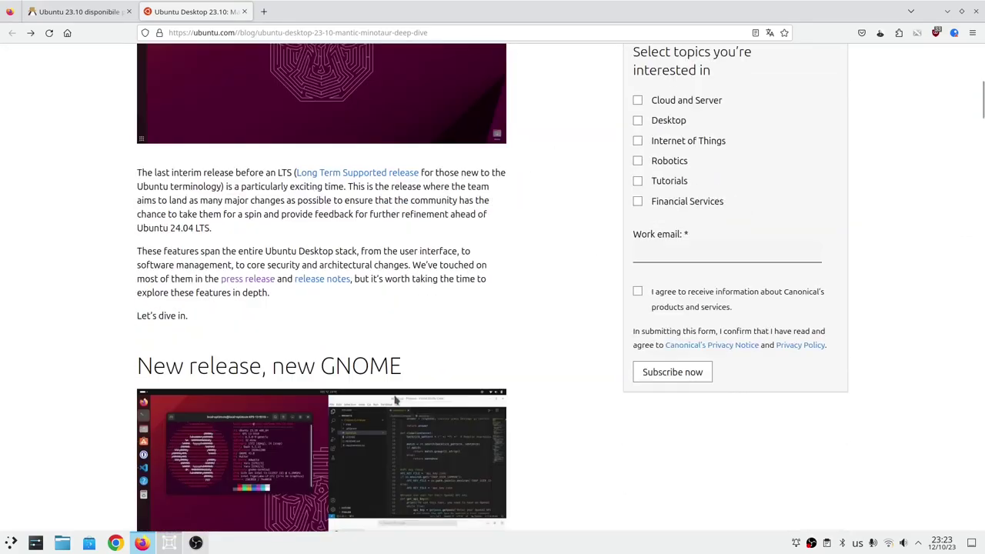
pyautogui.scroll(-6, 394, 399)
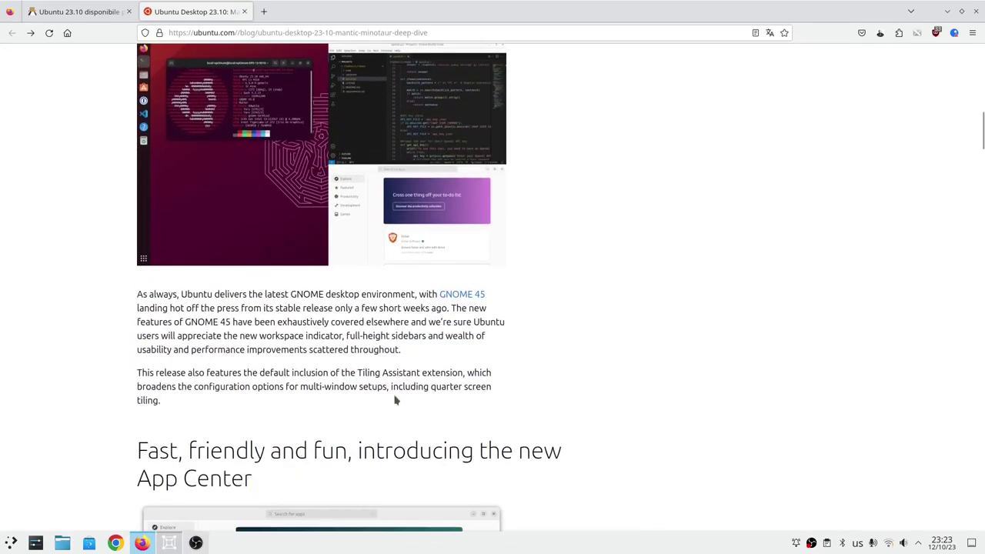
pyautogui.scroll(-3, 394, 399)
pyautogui.scroll(-9, 396, 400)
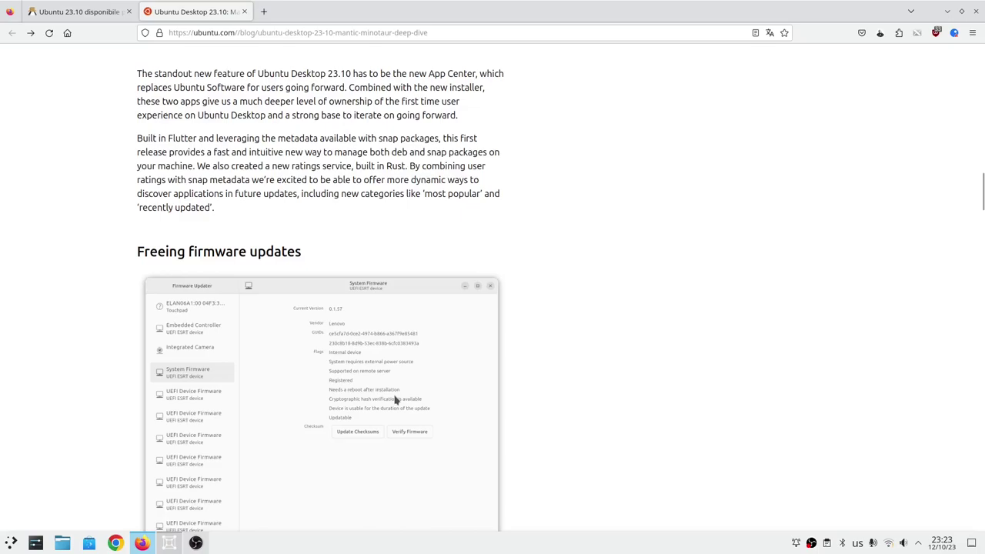
pyautogui.scroll(-6, 394, 399)
# Bring the Ubuntu 23.10 VM up full-screen, select the user account and log in with its password.
pyautogui.click(171, 543)
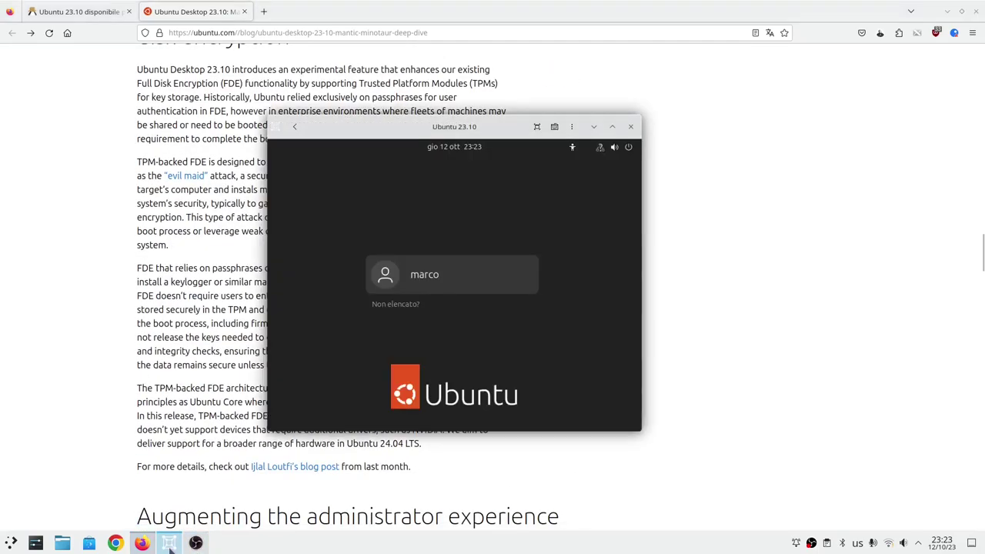
pyautogui.click(612, 126)
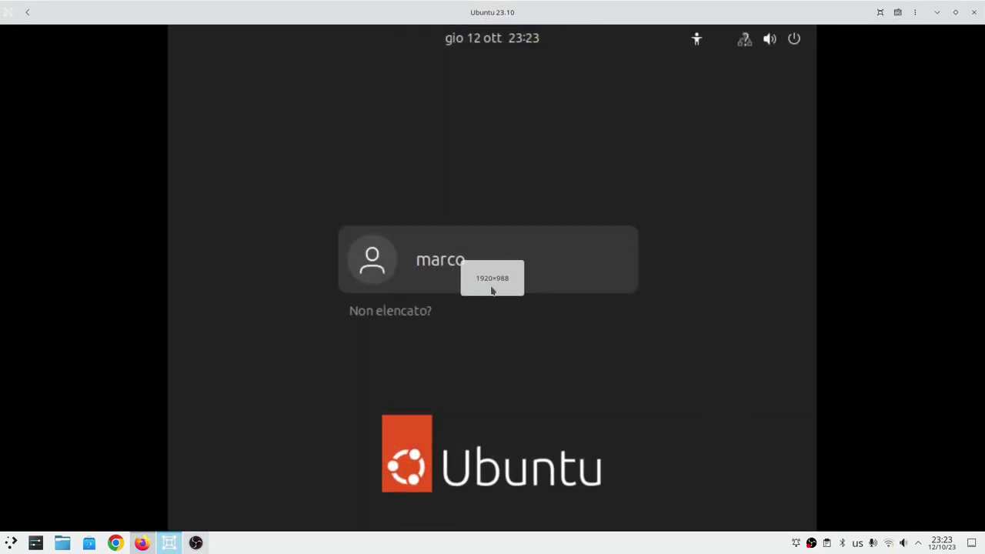
pyautogui.click(568, 259)
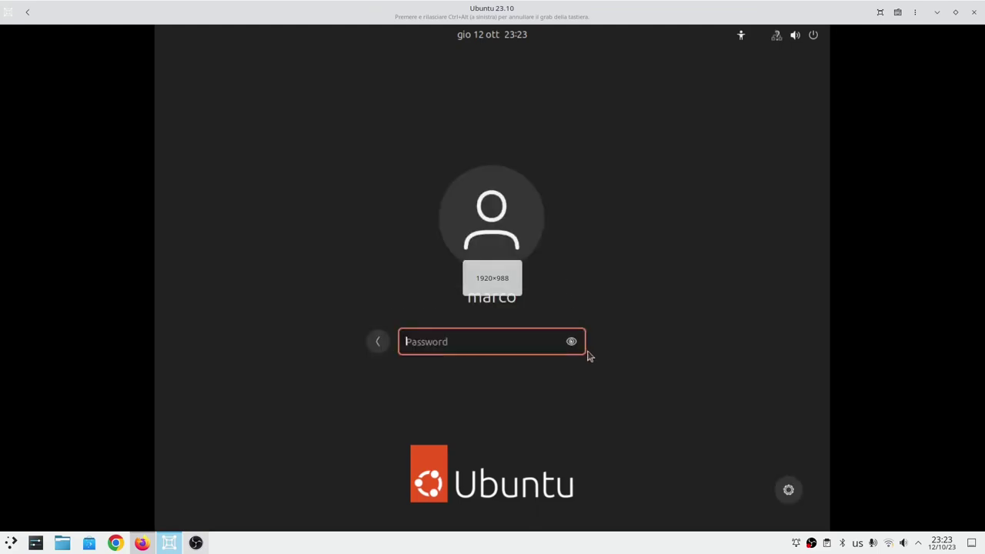
pyautogui.write('****')
pyautogui.press('Return')
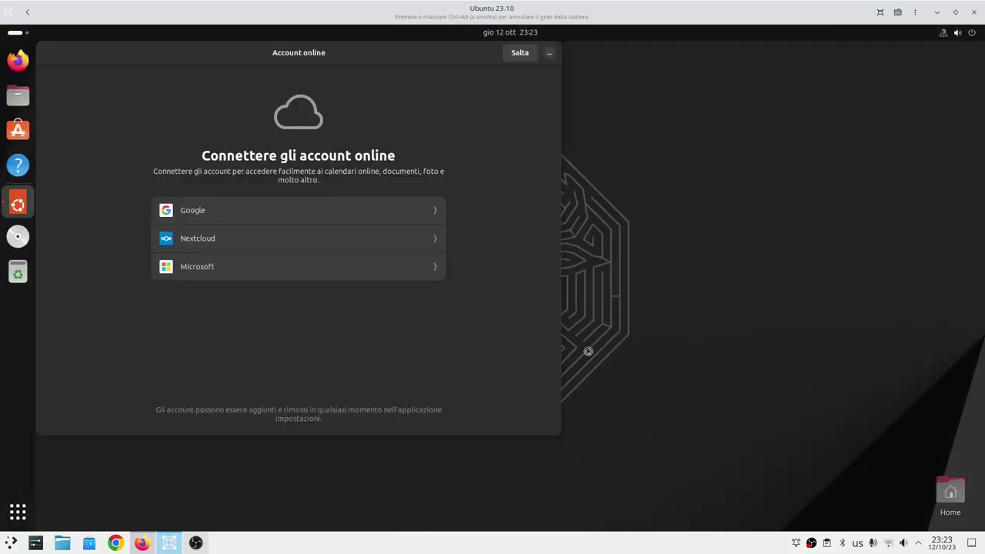
# Centre the Account online dialog, glance at quick settings, and skip online accounts with Salta.
pyautogui.moveTo(285, 61); pyautogui.dragTo(455, 102)
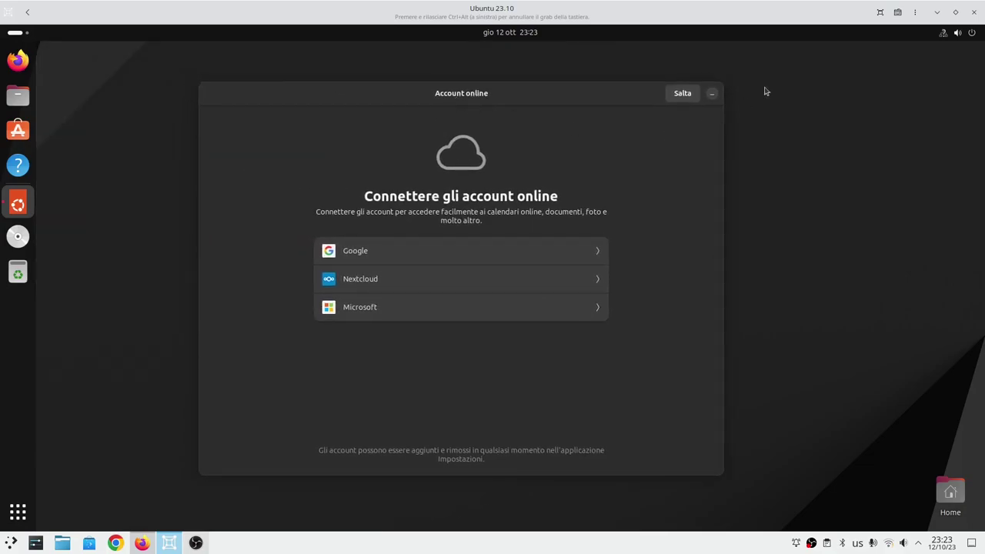
pyautogui.click(944, 36)
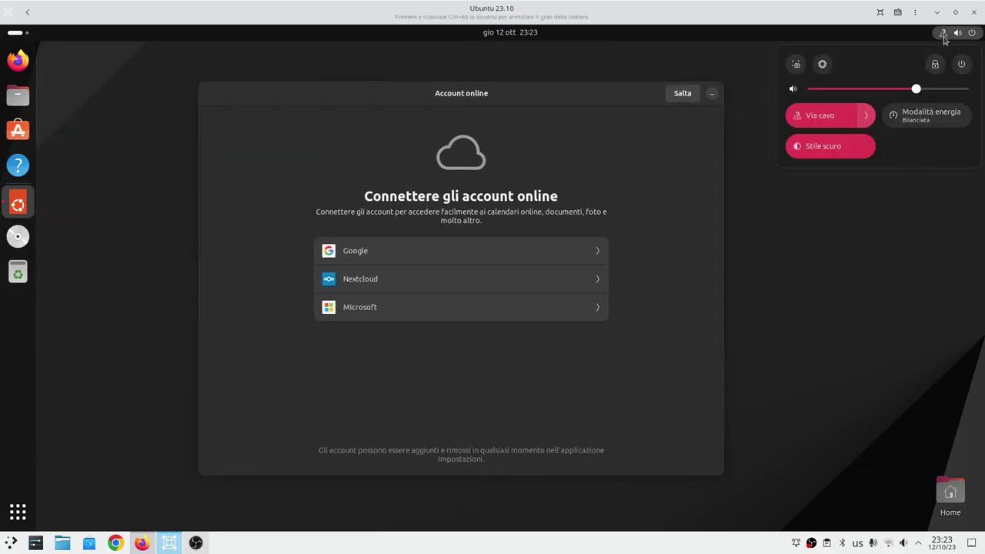
pyautogui.click(944, 36)
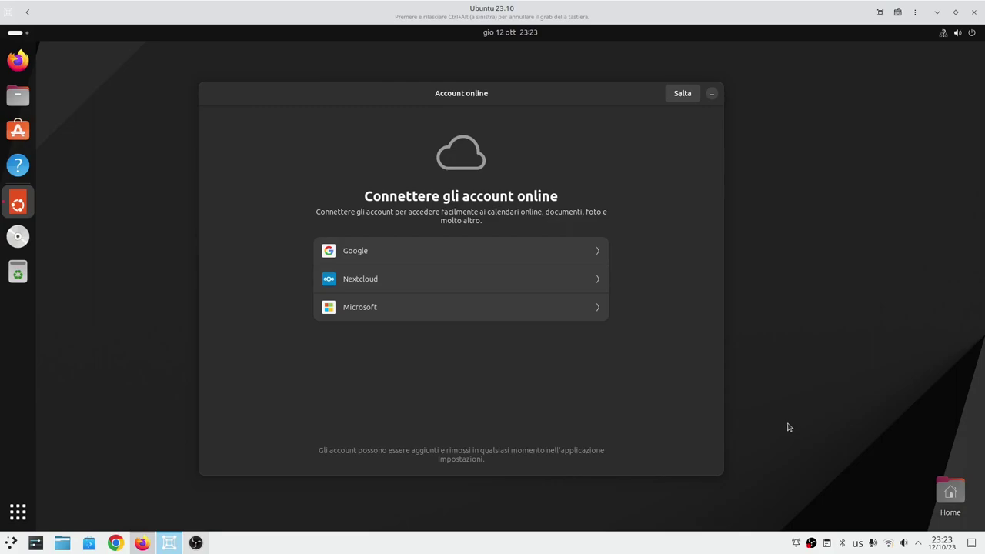
pyautogui.moveTo(495, 92); pyautogui.dragTo(535, 93)
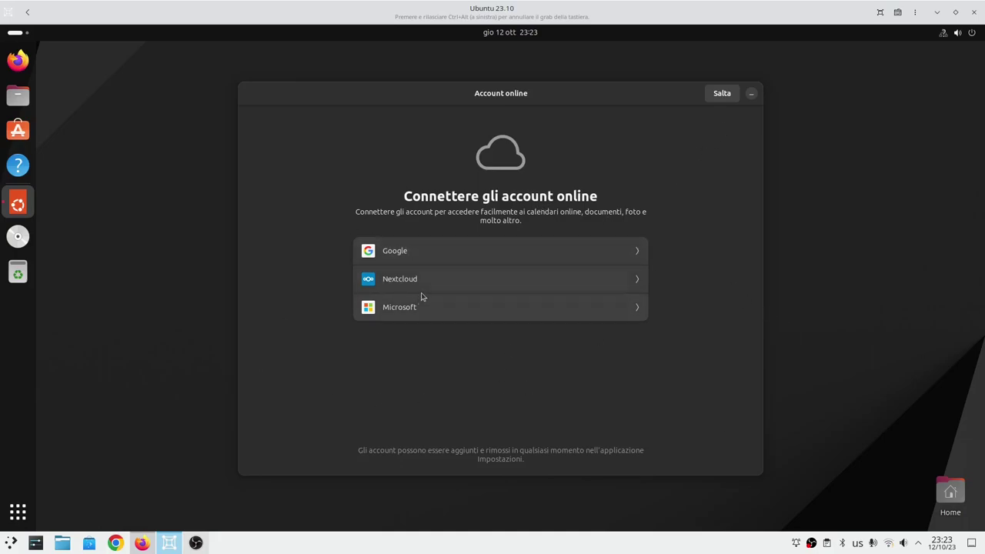
pyautogui.click(723, 97)
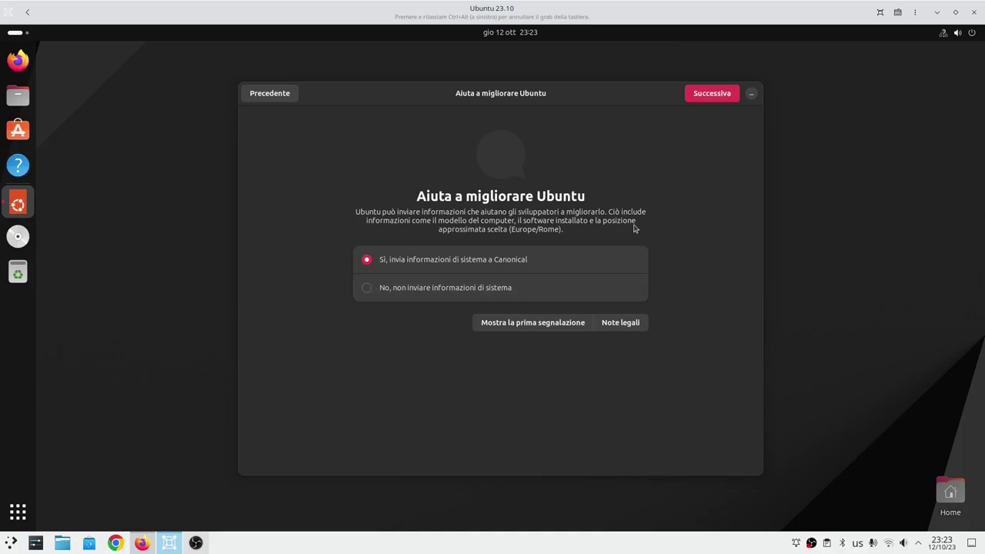
# Choose 'No, non inviare informazioni di sistema', go past the privacy page, and finish the setup with Fatto.
pyautogui.click(385, 288)
pyautogui.click(710, 97)
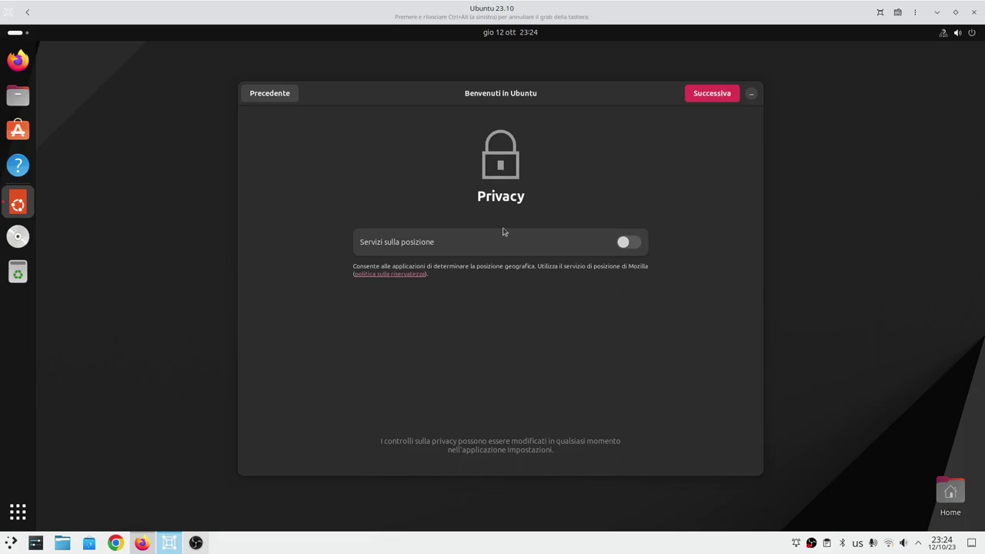
pyautogui.click(716, 95)
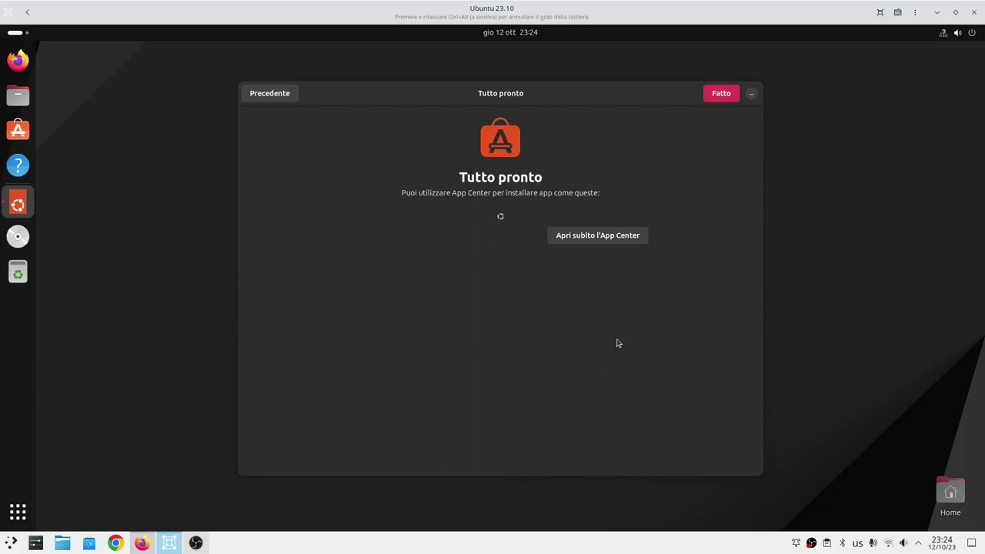
pyautogui.click(720, 95)
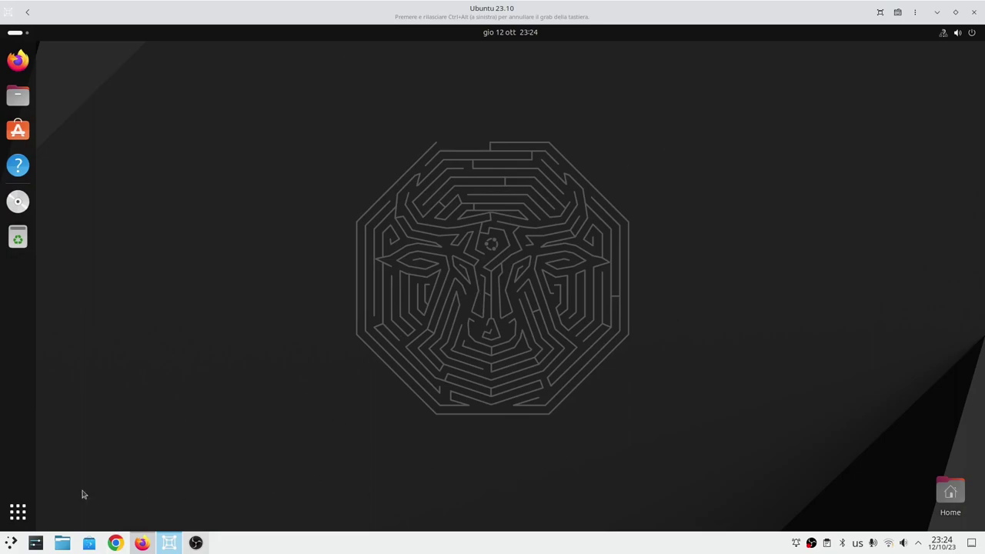
# Centre Software Updater, expand Componenti base Ubuntu to see three Manage release upgrades packages, then minimise it.
pyautogui.moveTo(189, 51); pyautogui.dragTo(324, 189)
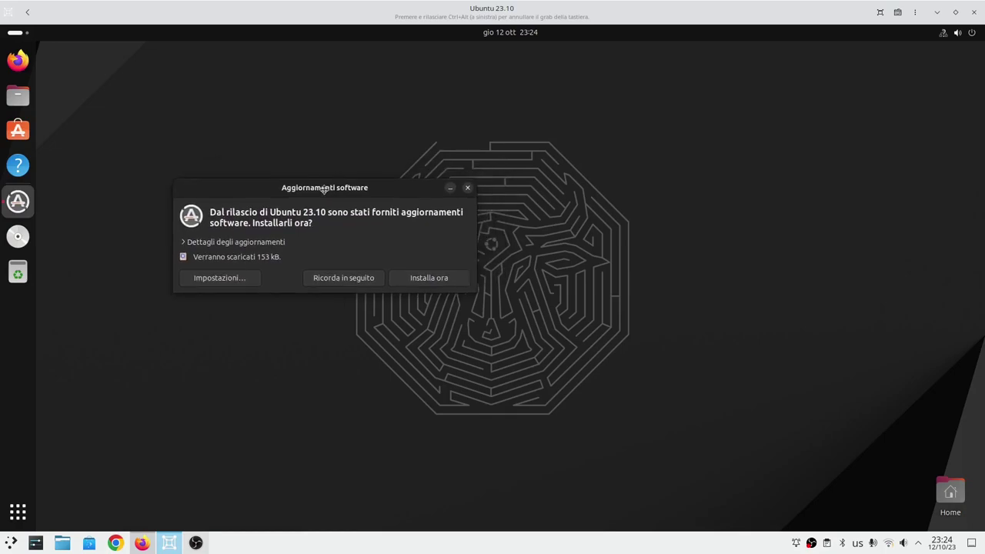
pyautogui.click(235, 243)
pyautogui.click(192, 267)
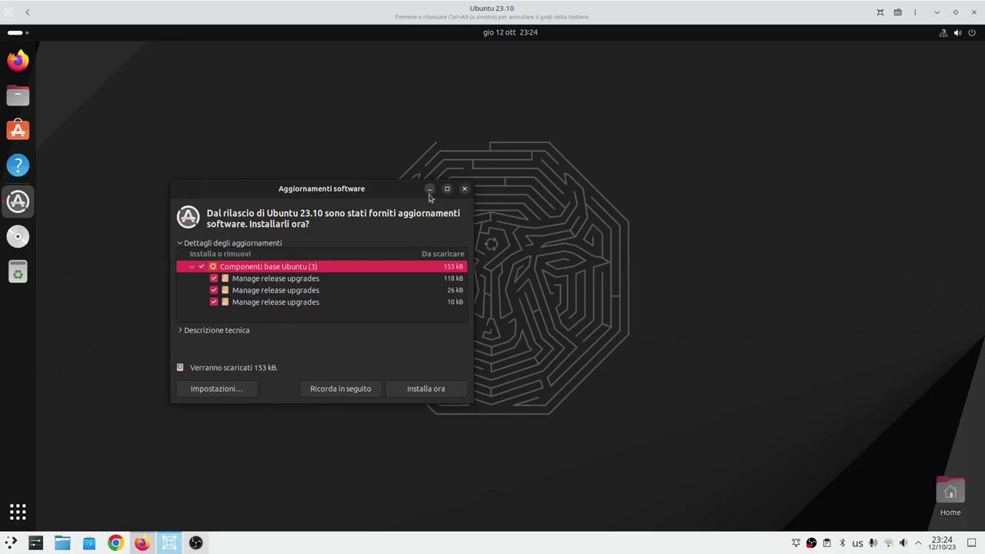
pyautogui.click(428, 191)
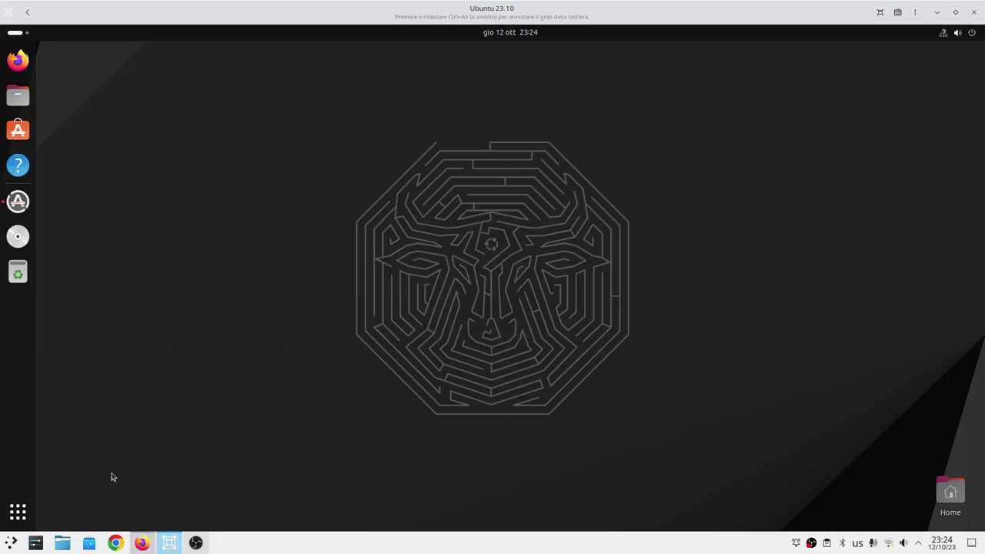
pyautogui.click(18, 513)
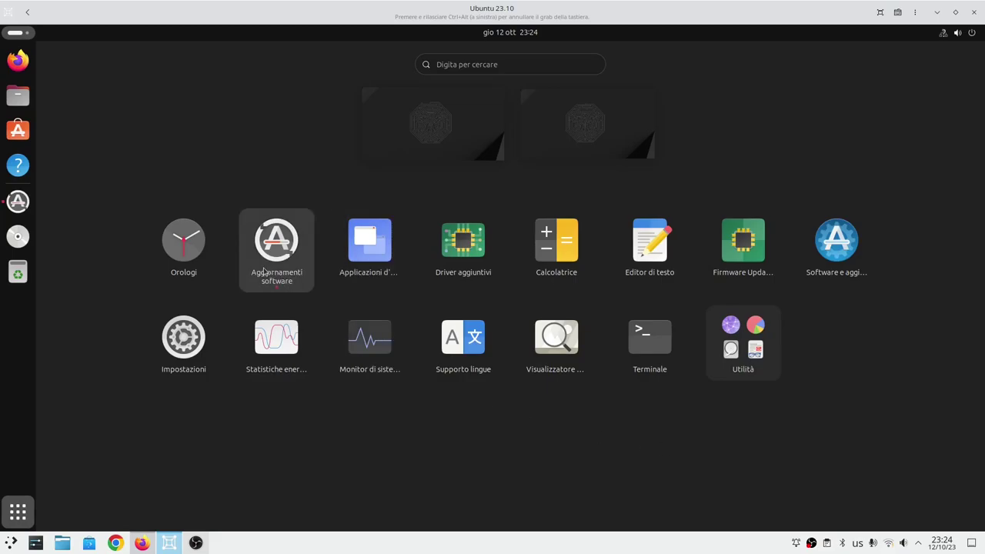
# View the Applicazioni d'avvio startup list, close it, and launch Editor di testo from the app grid.
pyautogui.click(366, 278)
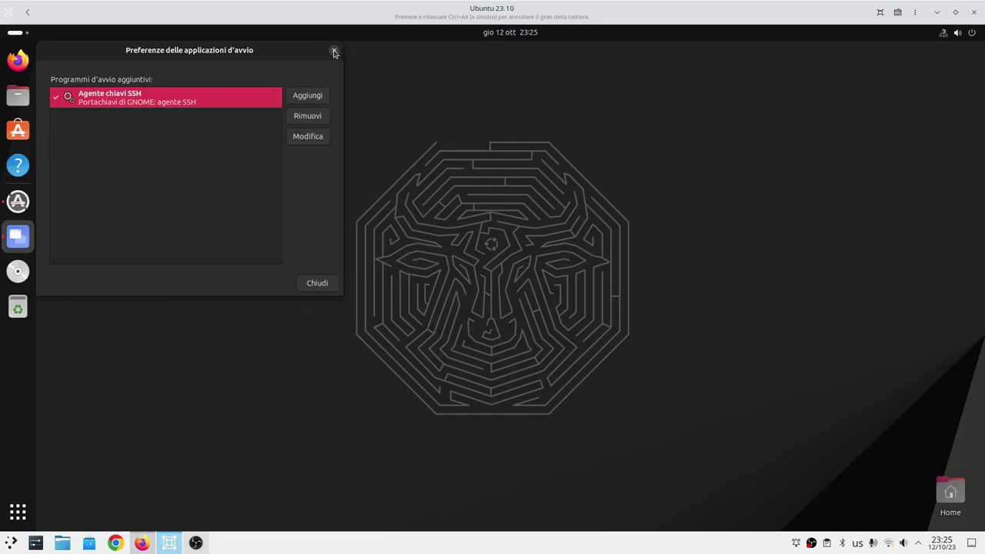
pyautogui.click(334, 51)
pyautogui.click(18, 511)
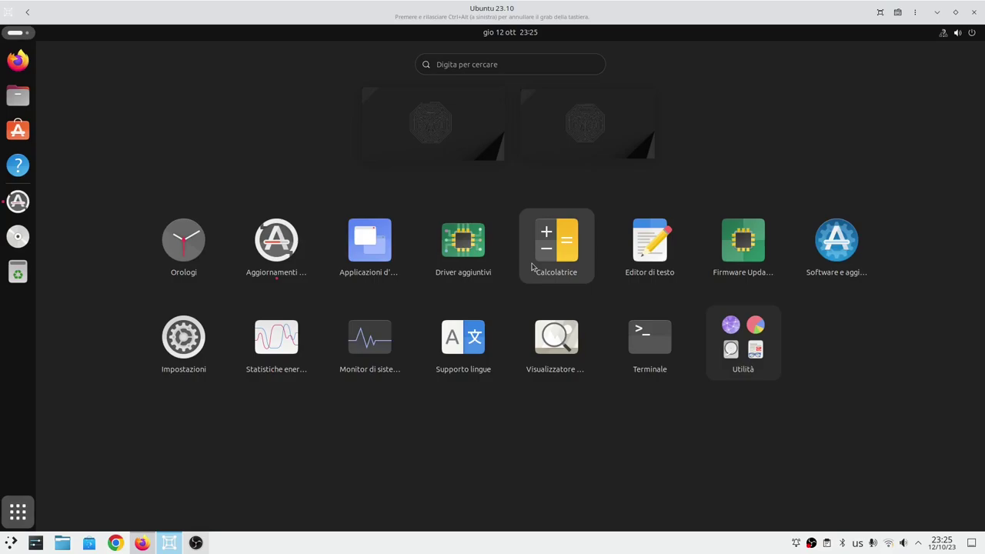
pyautogui.click(658, 271)
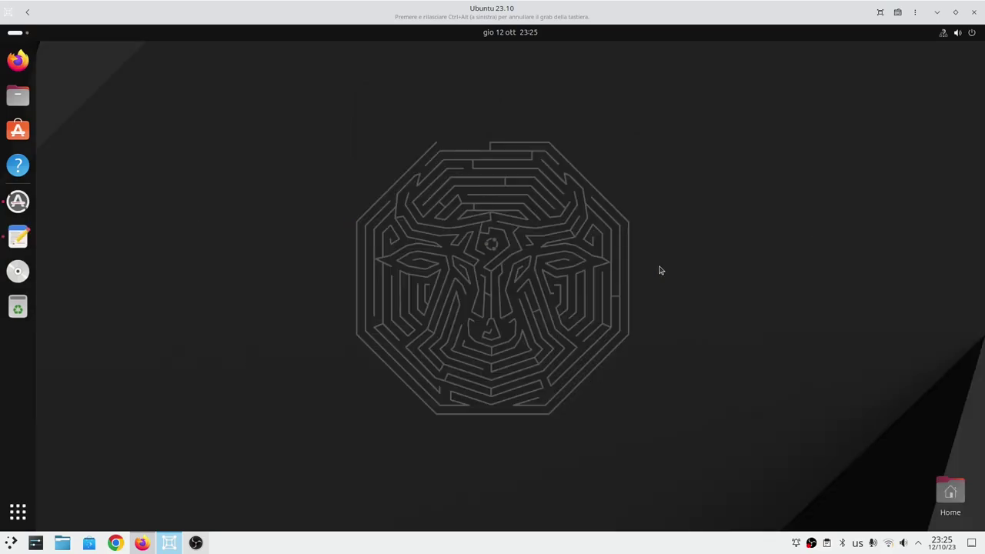
# Check Text Editor's About page shows version 45.0, then close the About box and the editor.
pyautogui.moveTo(192, 53); pyautogui.dragTo(385, 172)
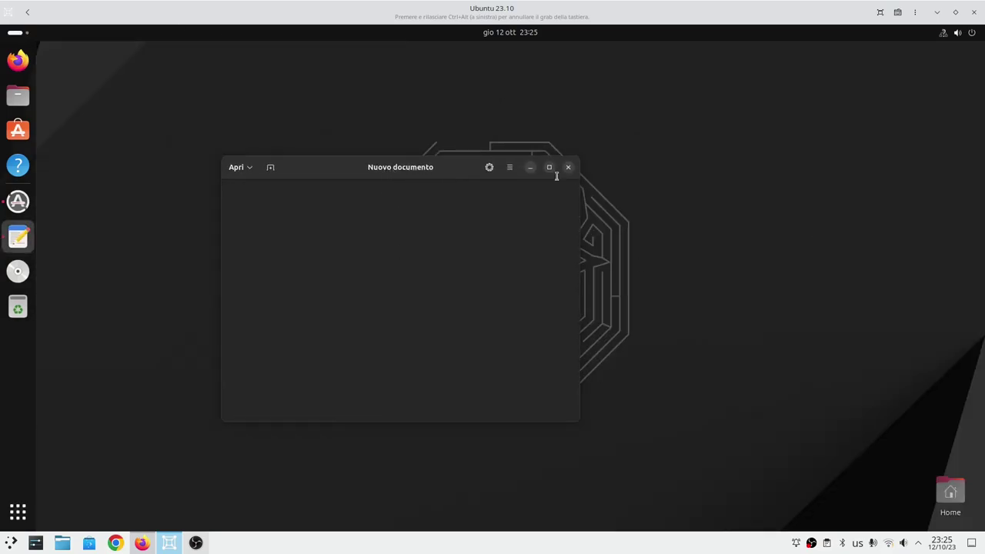
pyautogui.click(510, 168)
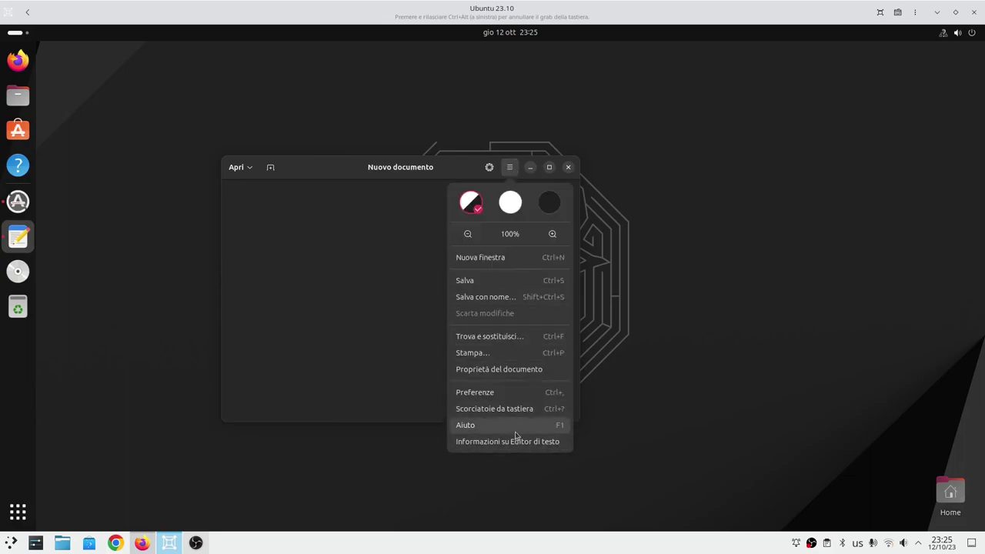
pyautogui.click(512, 443)
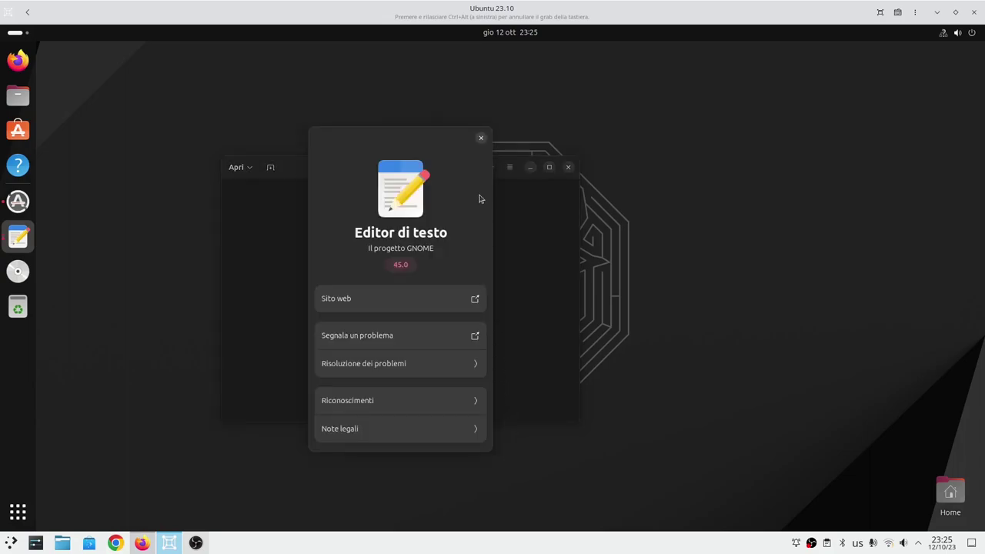
pyautogui.click(481, 139)
pyautogui.click(568, 167)
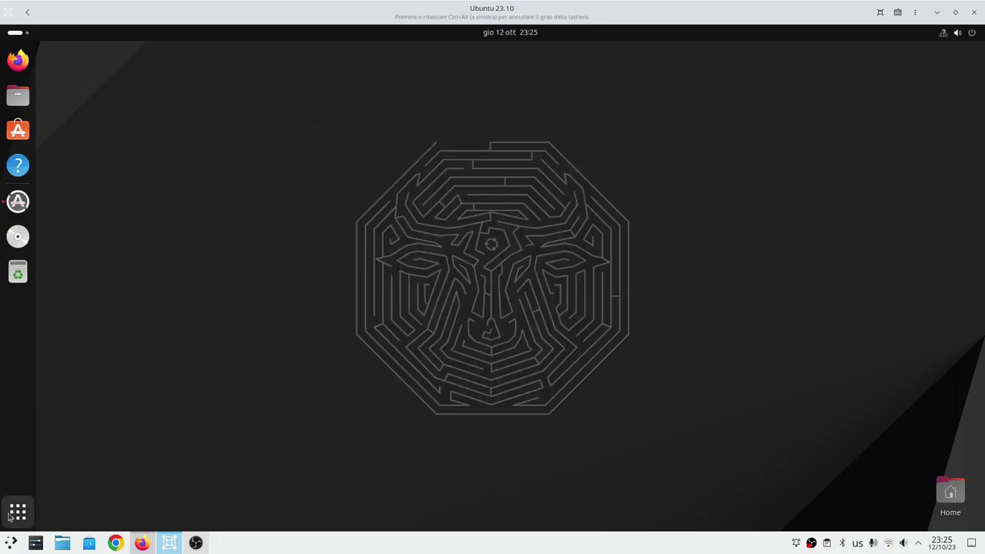
pyautogui.click(18, 512)
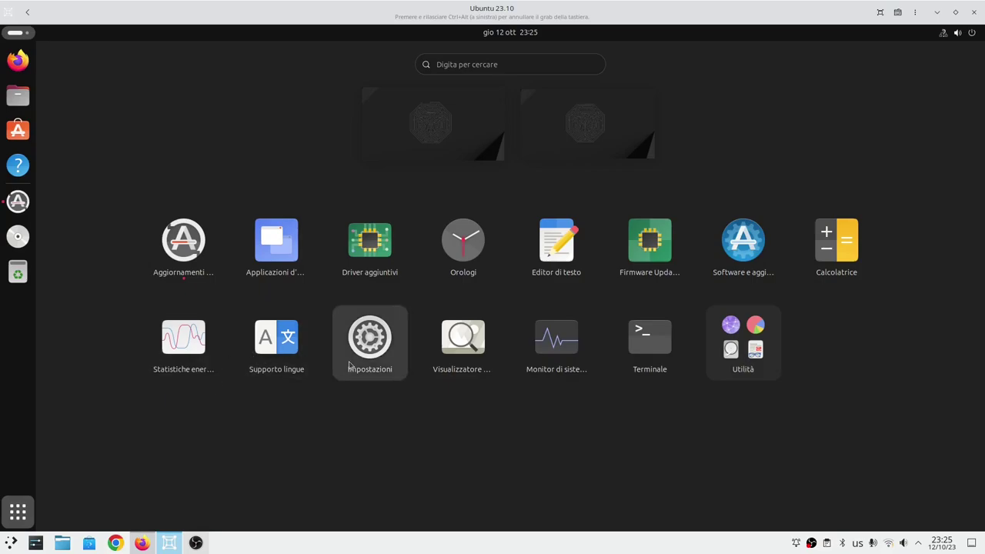
# Launch Terminal and confirm version 3.49.92 for GNOME 45 in its About box, then close both.
pyautogui.click(649, 343)
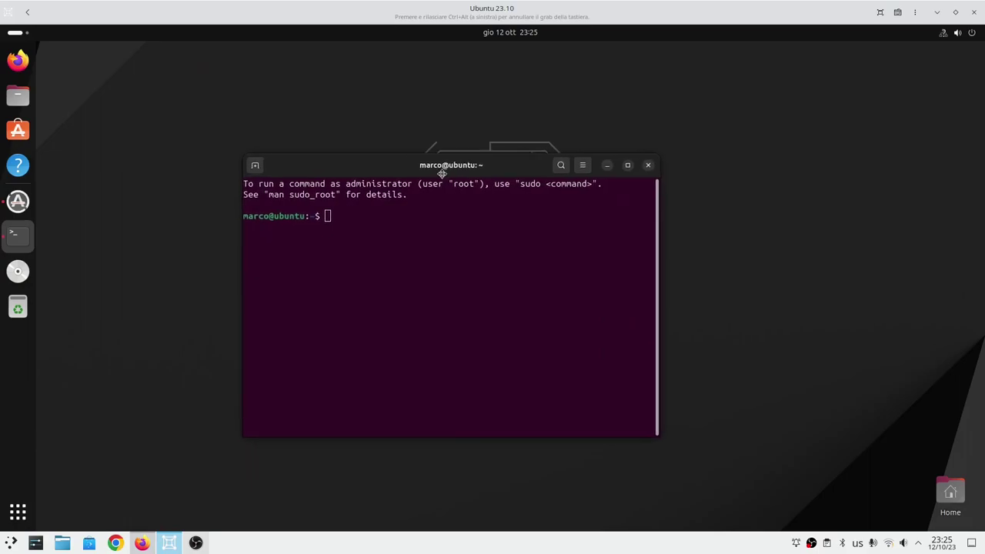
pyautogui.click(581, 166)
pyautogui.click(543, 306)
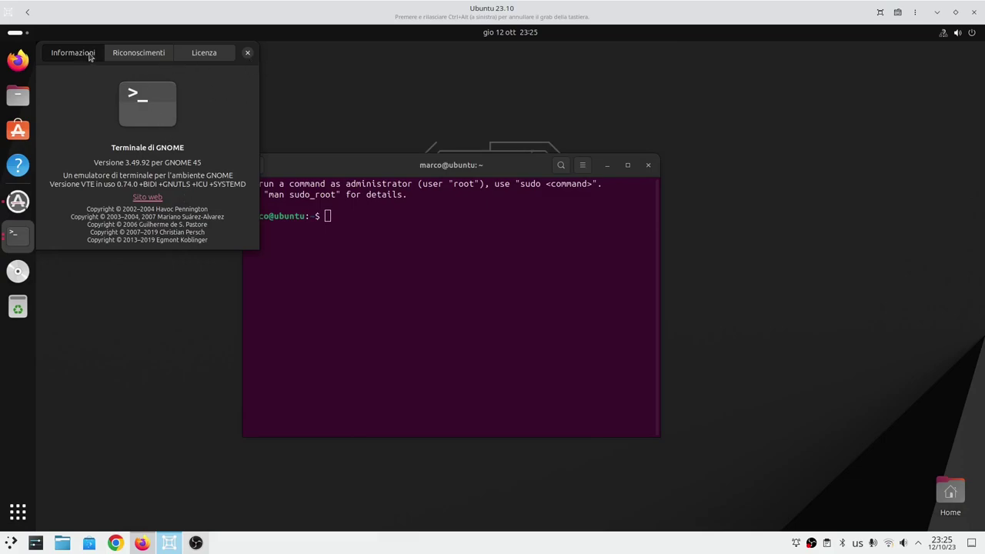
pyautogui.moveTo(177, 149); pyautogui.dragTo(400, 328)
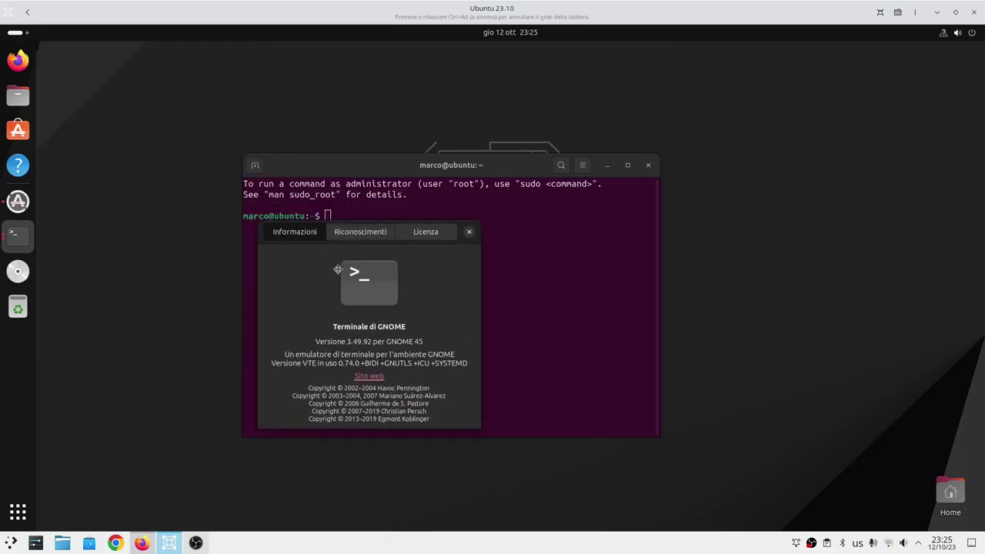
pyautogui.click(470, 232)
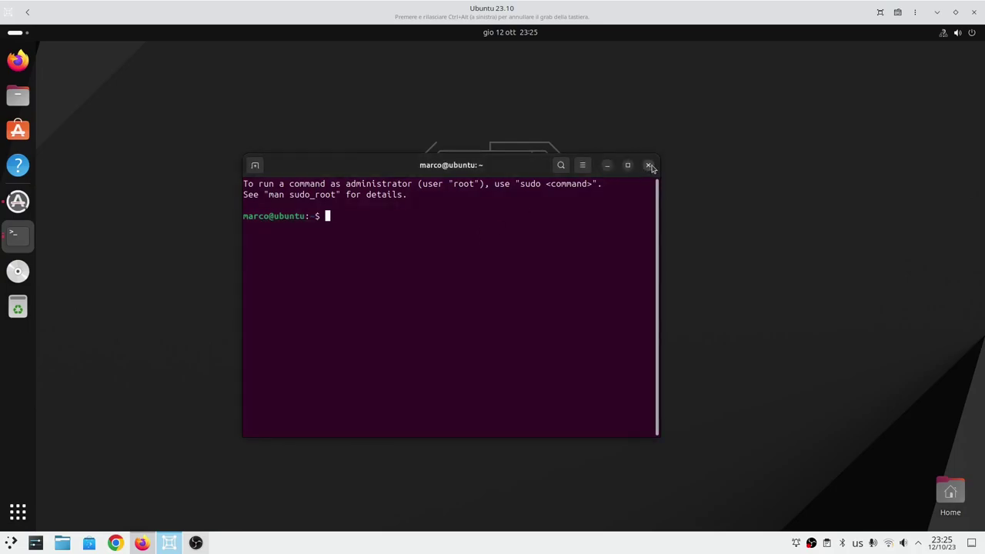
pyautogui.click(648, 165)
# Open Settings from the app grid, centre its window, and go via Bluetooth to the Aspetto page.
pyautogui.click(18, 512)
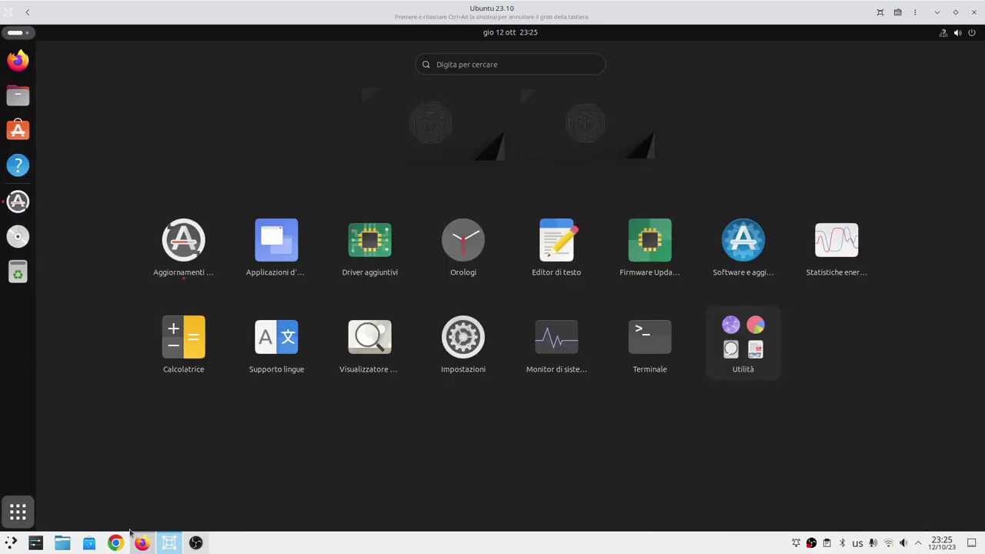
pyautogui.click(462, 338)
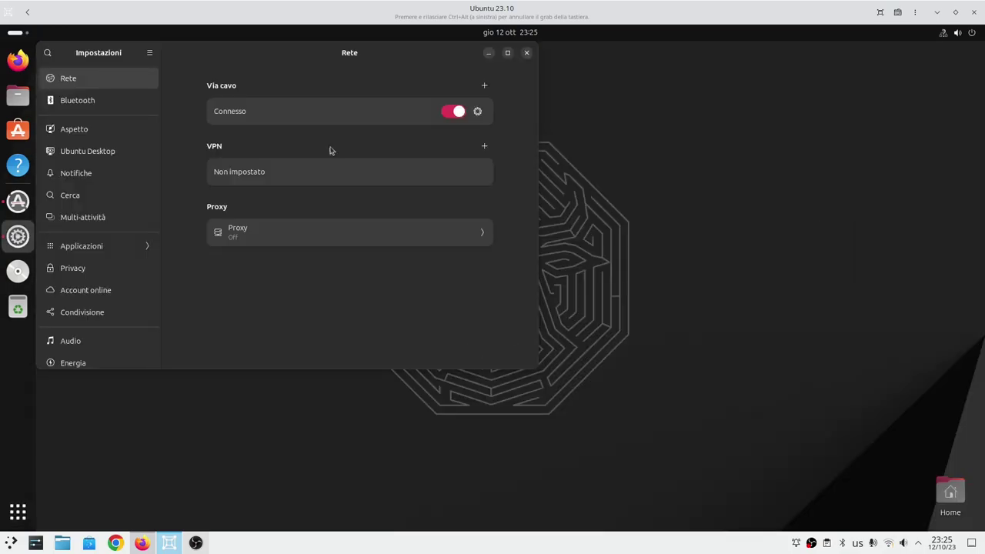
pyautogui.moveTo(254, 53); pyautogui.dragTo(444, 98)
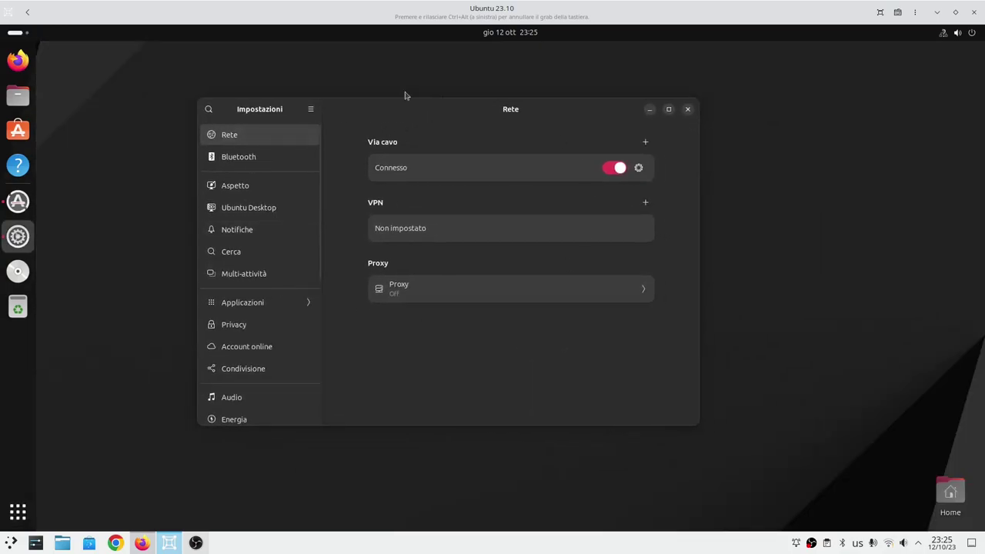
pyautogui.click(257, 158)
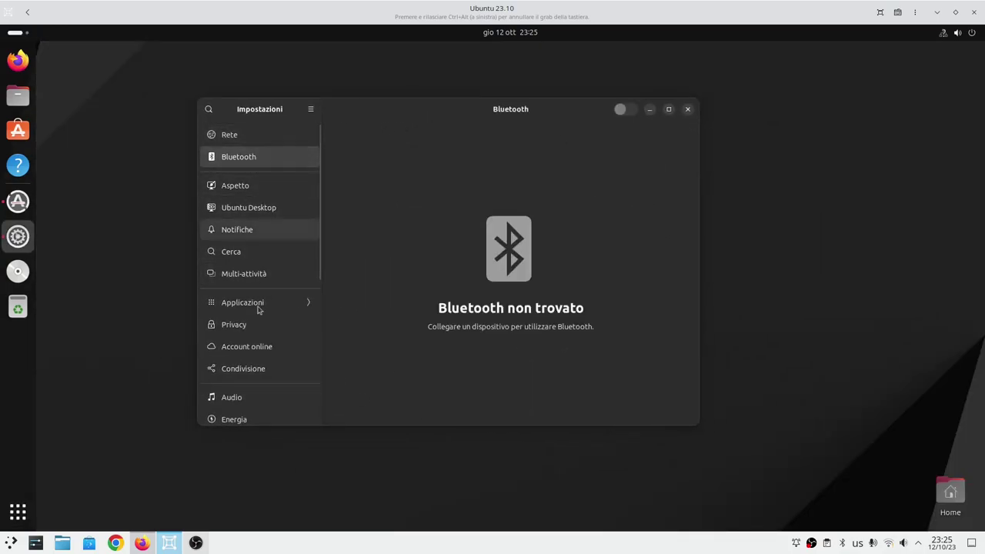
pyautogui.click(251, 188)
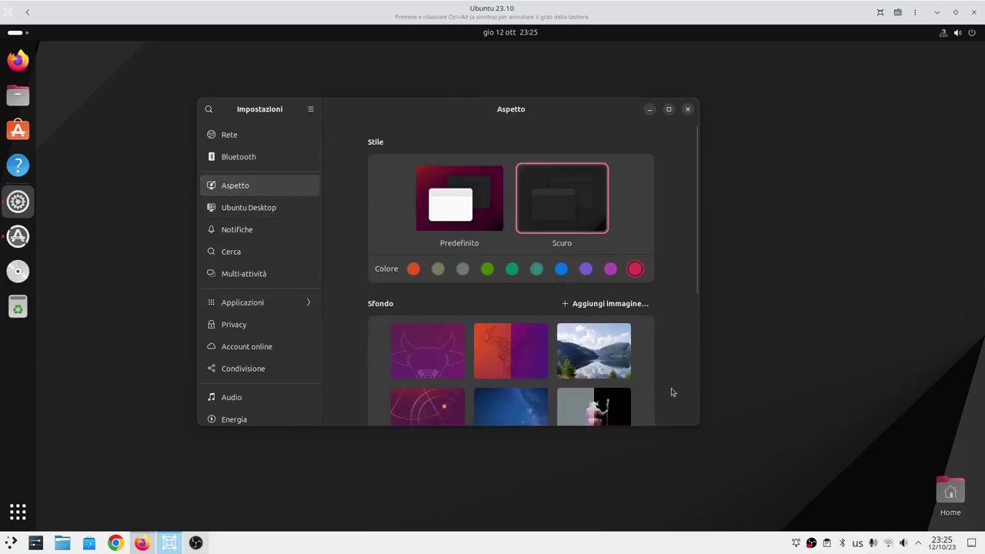
# Switch the style to the light Predefinito theme and set the accent colour to orange.
pyautogui.scroll(-3, 445, 355)
pyautogui.scroll(3, 442, 363)
pyautogui.click(476, 213)
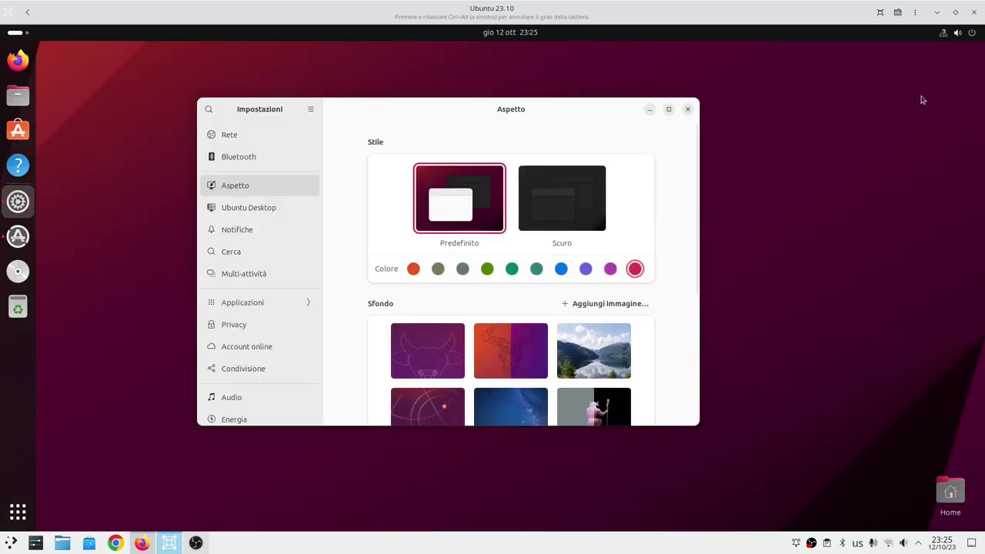
pyautogui.click(971, 33)
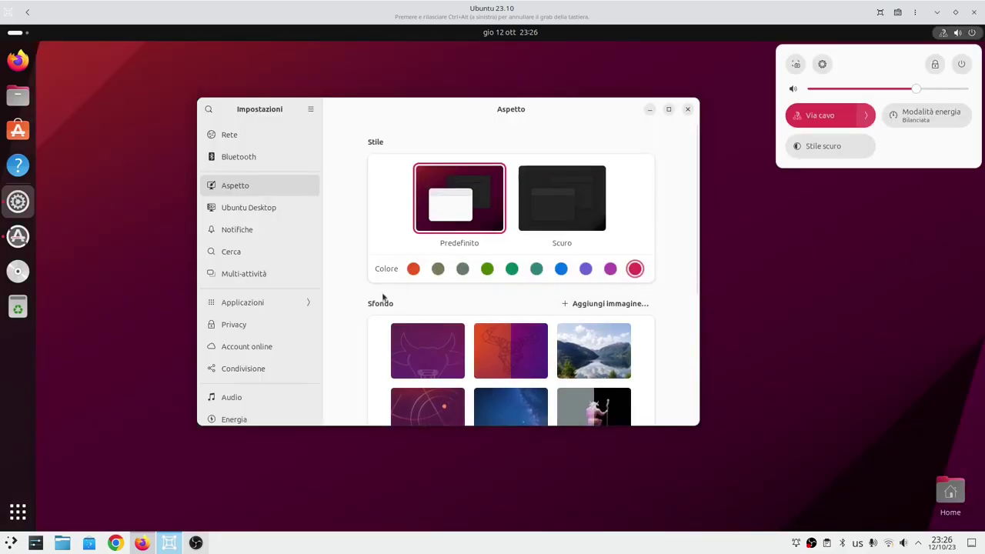
pyautogui.click(416, 278)
pyautogui.click(414, 271)
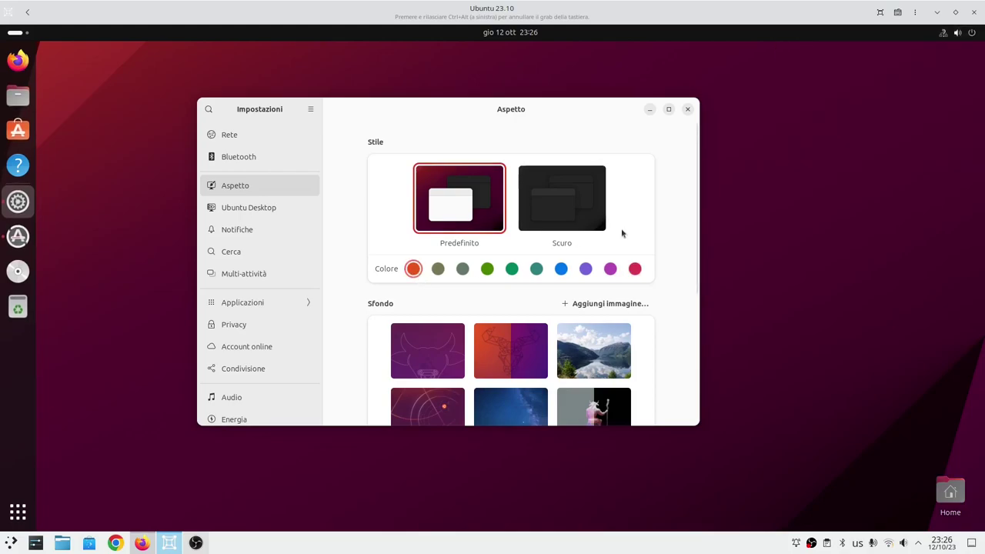
pyautogui.click(958, 33)
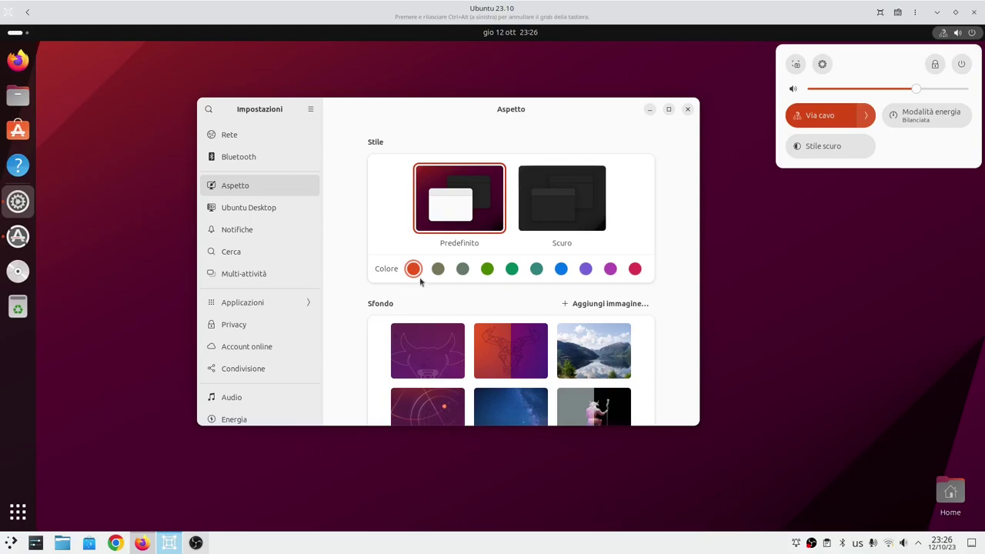
pyautogui.click(681, 341)
# Try the orange bull and pixel-art sunset wallpapers, settle on the purple bull, then open Ubuntu Desktop settings.
pyautogui.scroll(-2, 680, 341)
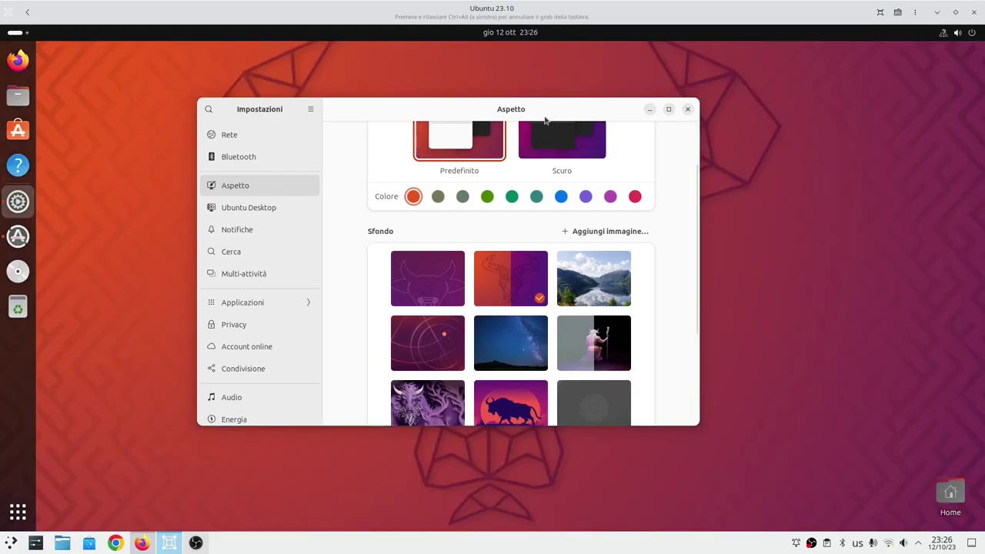
pyautogui.moveTo(550, 110)
pyautogui.mouseDown()
pyautogui.moveTo(543, 428)
pyautogui.moveTo(554, 122)
pyautogui.mouseUp()
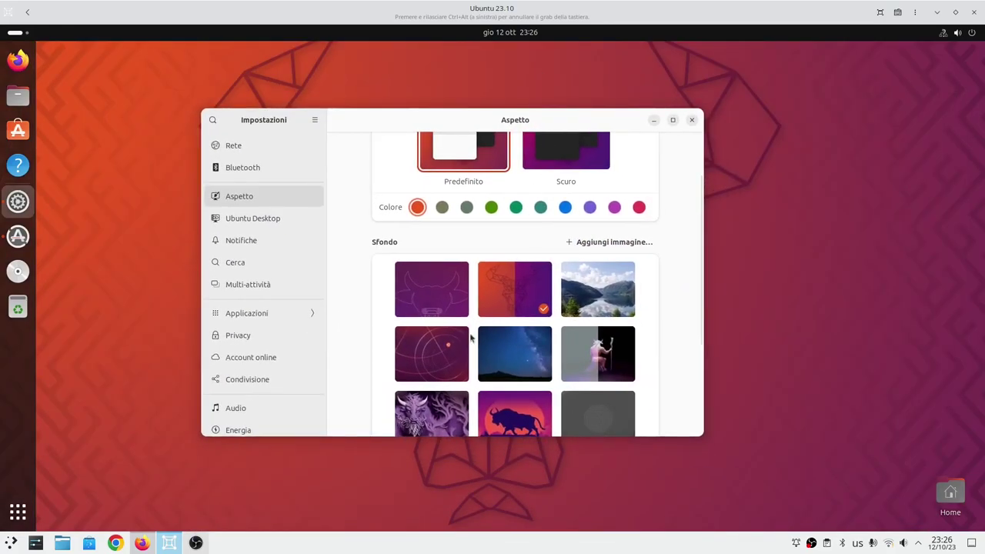
pyautogui.scroll(-4, 445, 308)
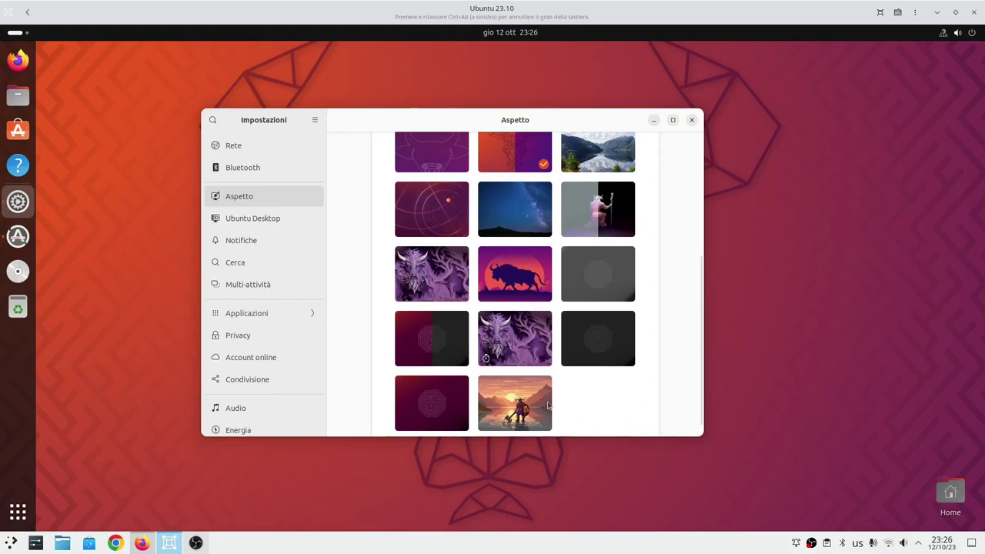
pyautogui.click(538, 404)
pyautogui.moveTo(529, 120)
pyautogui.mouseDown()
pyautogui.moveTo(654, 509)
pyautogui.moveTo(429, 114)
pyautogui.moveTo(525, 133)
pyautogui.mouseUp()
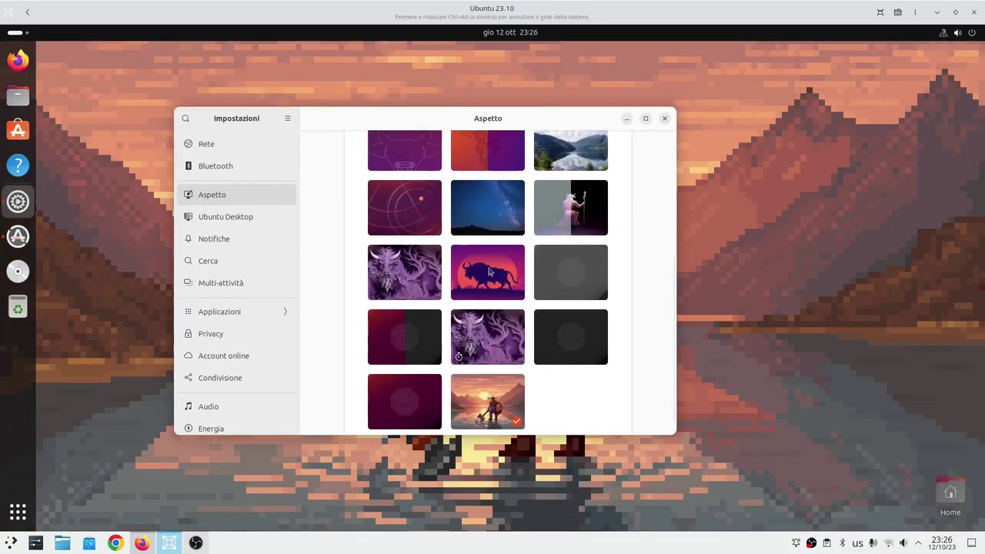
pyautogui.scroll(2, 416, 208)
pyautogui.click(416, 207)
pyautogui.scroll(3, 390, 353)
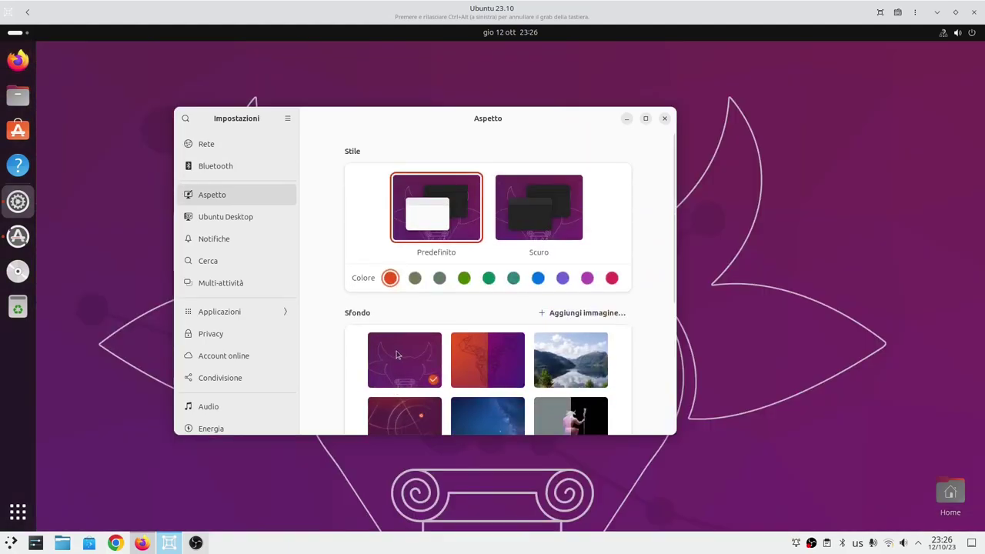
pyautogui.click(231, 217)
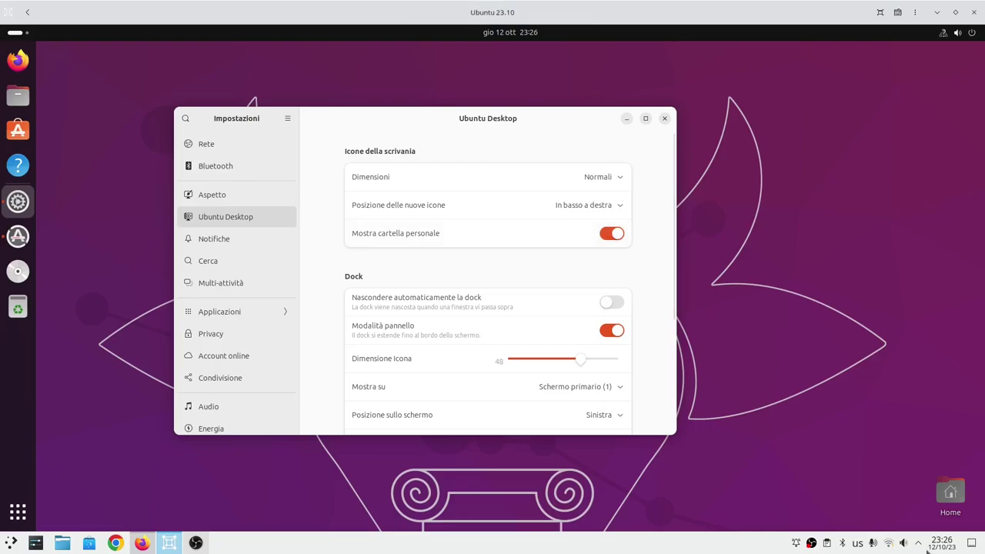
pyautogui.click(607, 234)
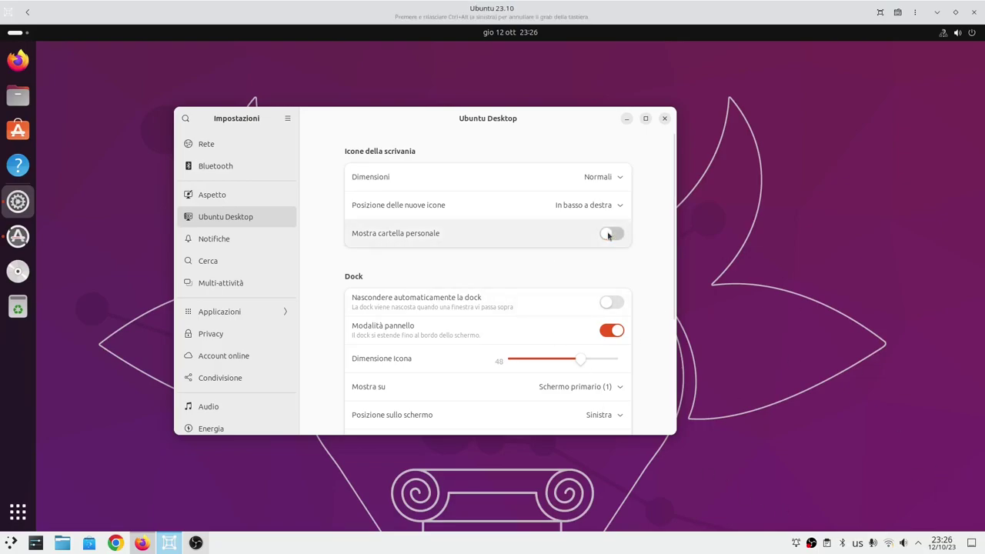
pyautogui.click(608, 235)
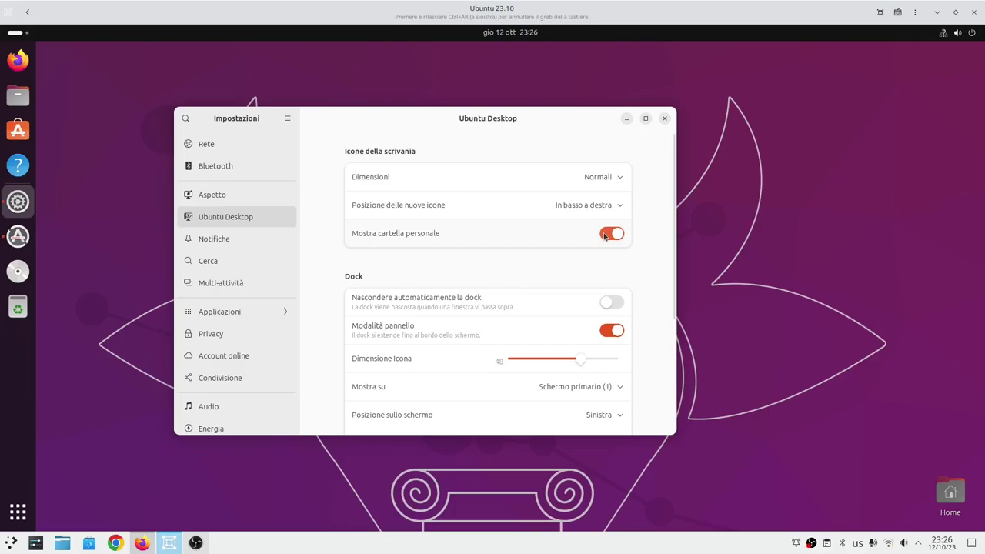
pyautogui.click(598, 177)
pyautogui.click(557, 181)
pyautogui.click(601, 207)
pyautogui.click(614, 226)
pyautogui.click(611, 206)
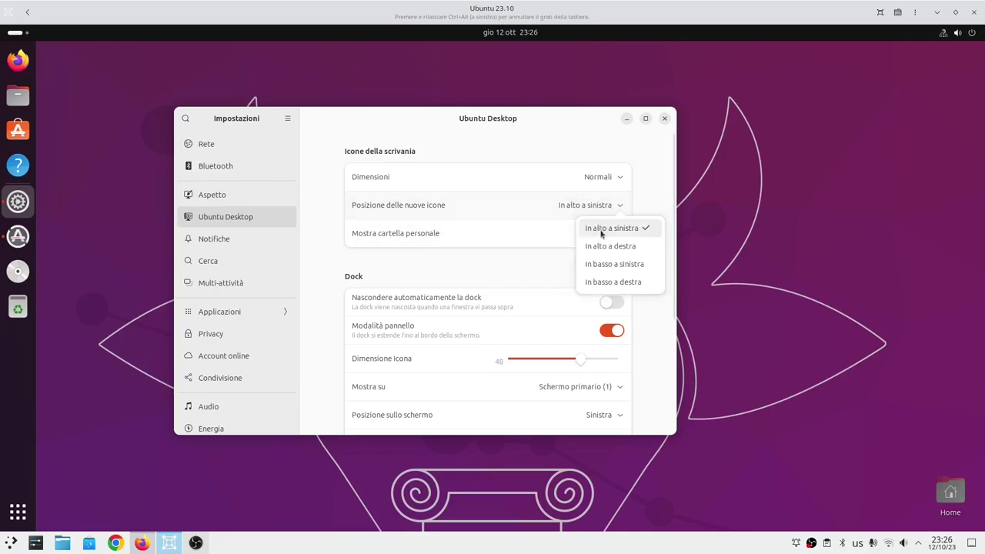
pyautogui.click(610, 282)
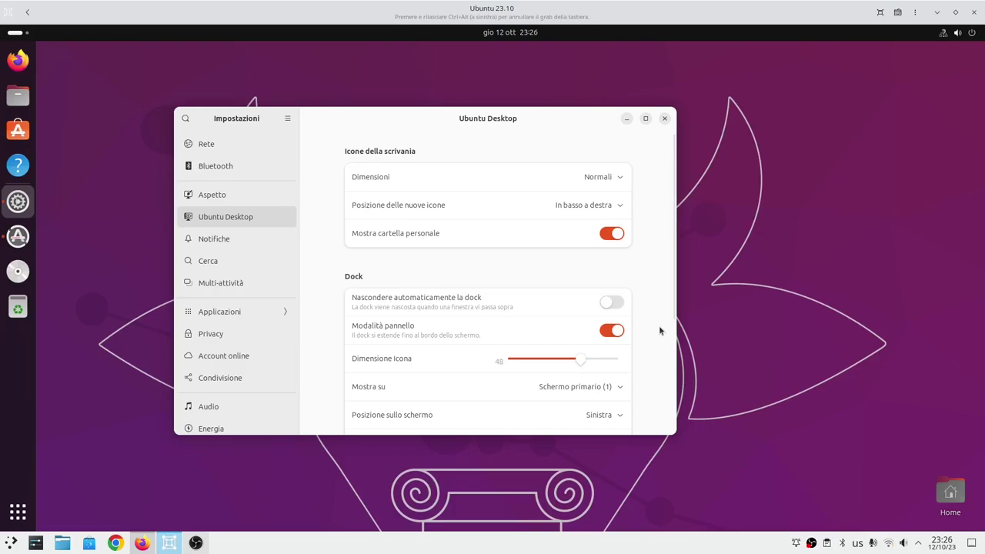
pyautogui.scroll(-1, 658, 326)
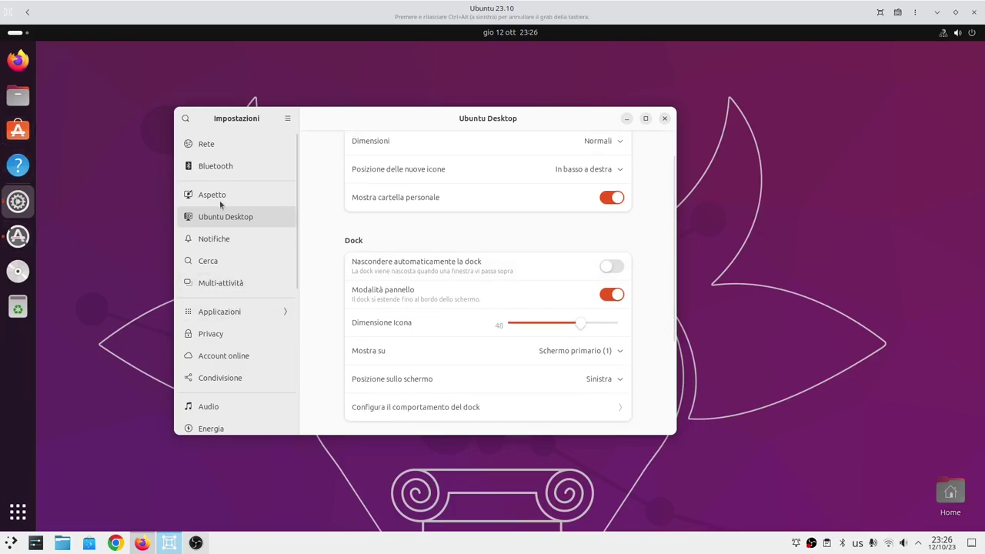
pyautogui.click(611, 267)
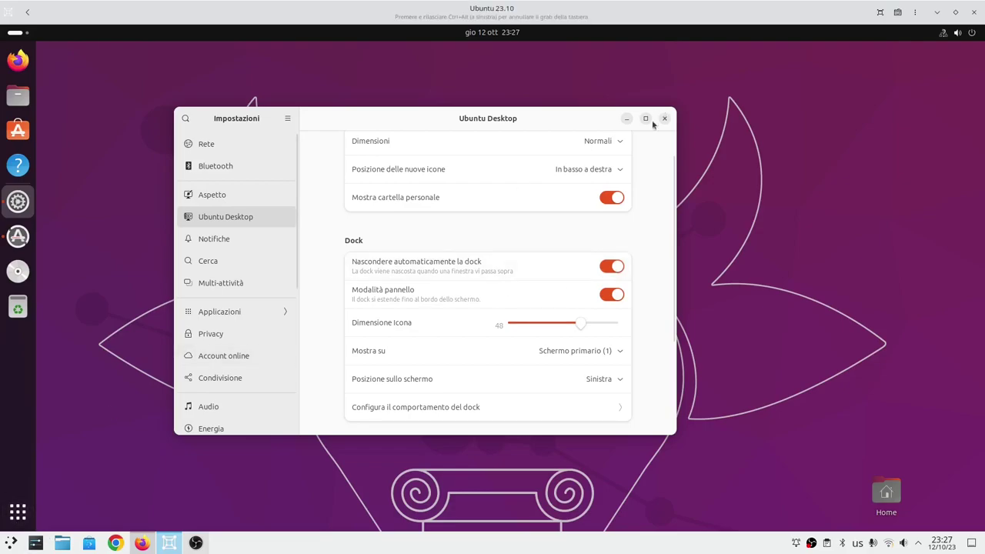
pyautogui.moveTo(538, 118); pyautogui.dragTo(602, 136)
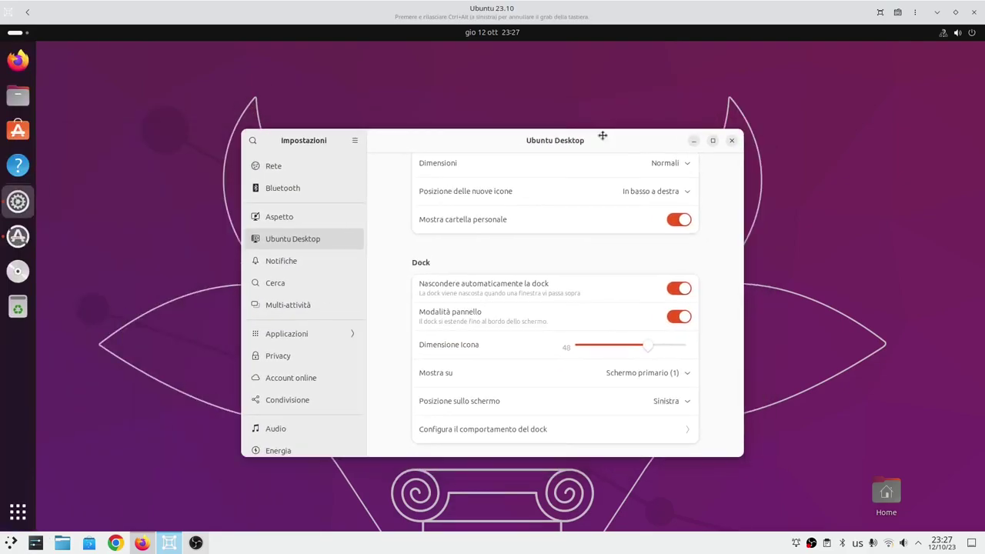
pyautogui.click(670, 288)
pyautogui.click(672, 317)
pyautogui.click(674, 318)
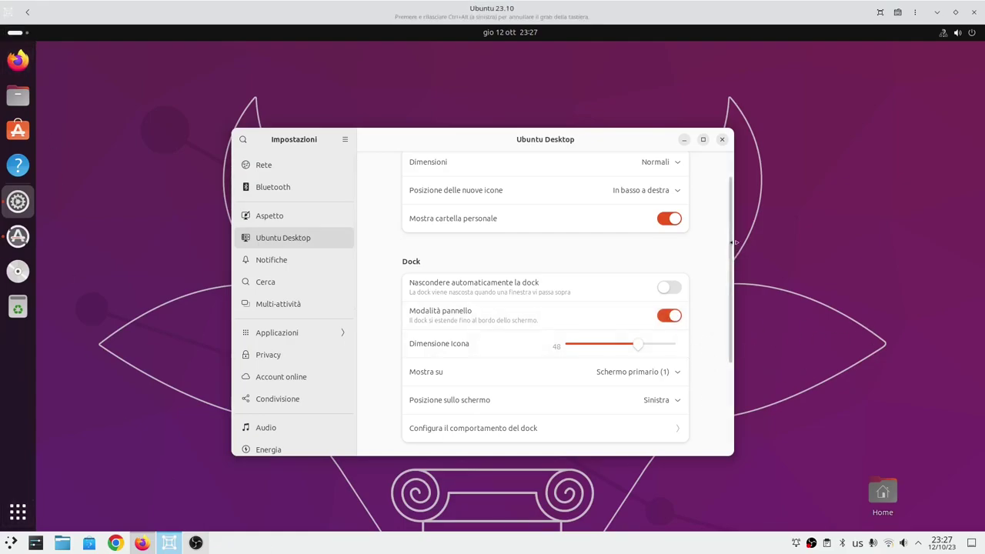
pyautogui.moveTo(731, 246); pyautogui.dragTo(733, 300)
# Set the Ubuntu dock's screen position (Posizione sullo schermo) to the bottom.
pyautogui.scroll(-2, 660, 254)
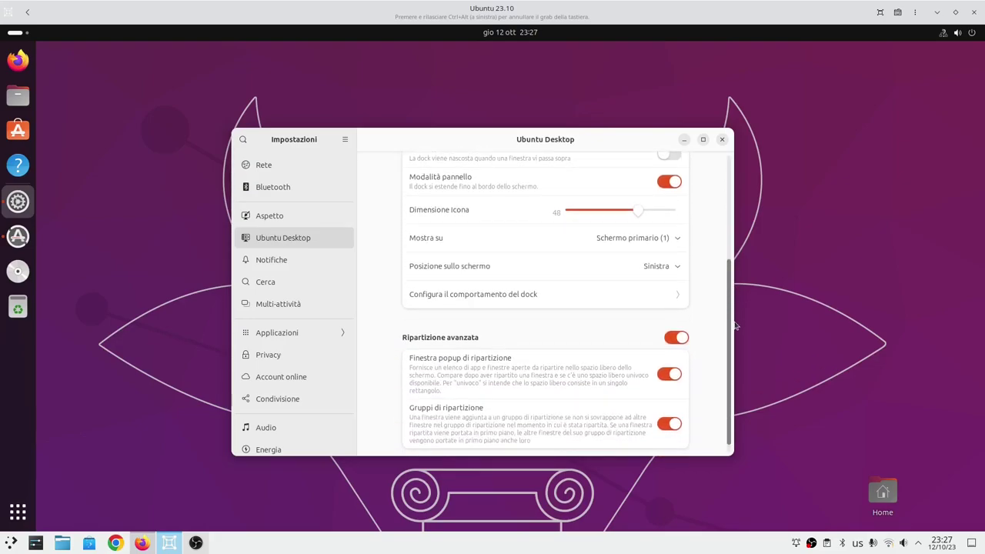
pyautogui.click(670, 277)
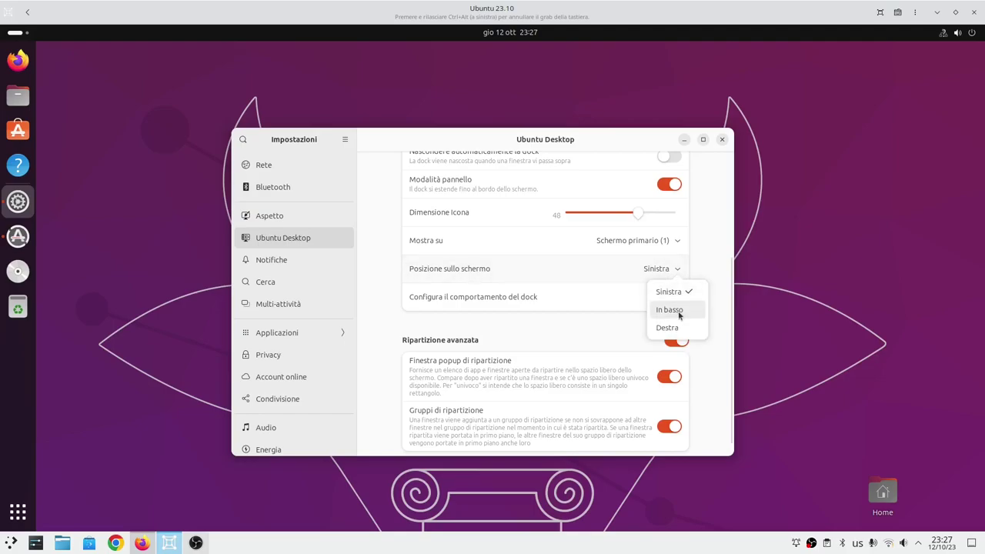
pyautogui.click(679, 312)
pyautogui.click(679, 269)
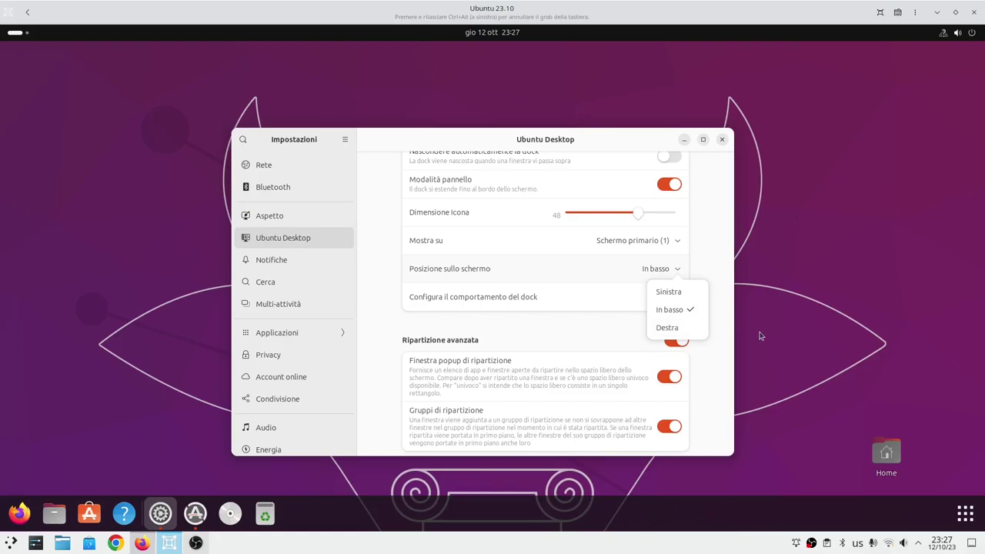
pyautogui.click(813, 430)
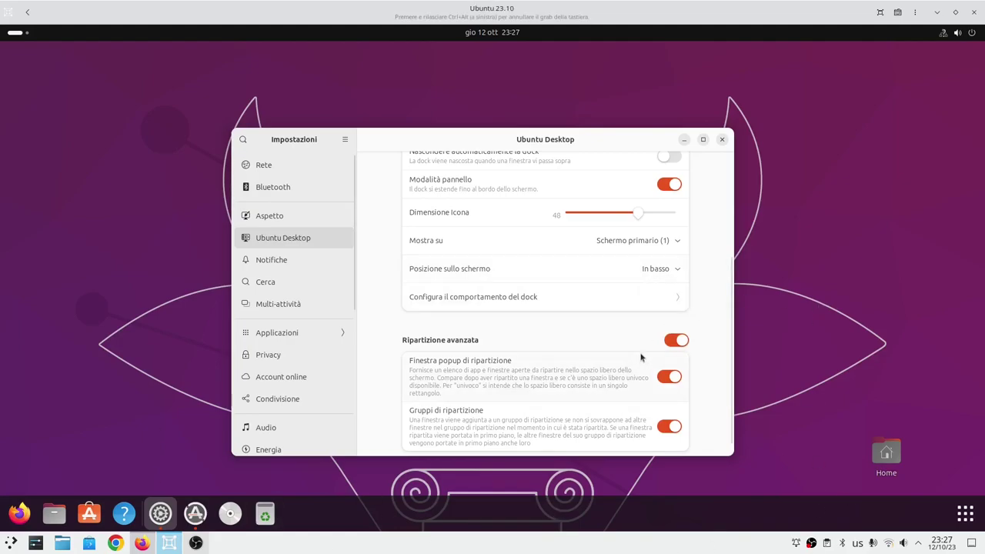
# Move the dock to the right edge (Destra), then to the left edge (Sinistra).
pyautogui.scroll(2, 722, 350)
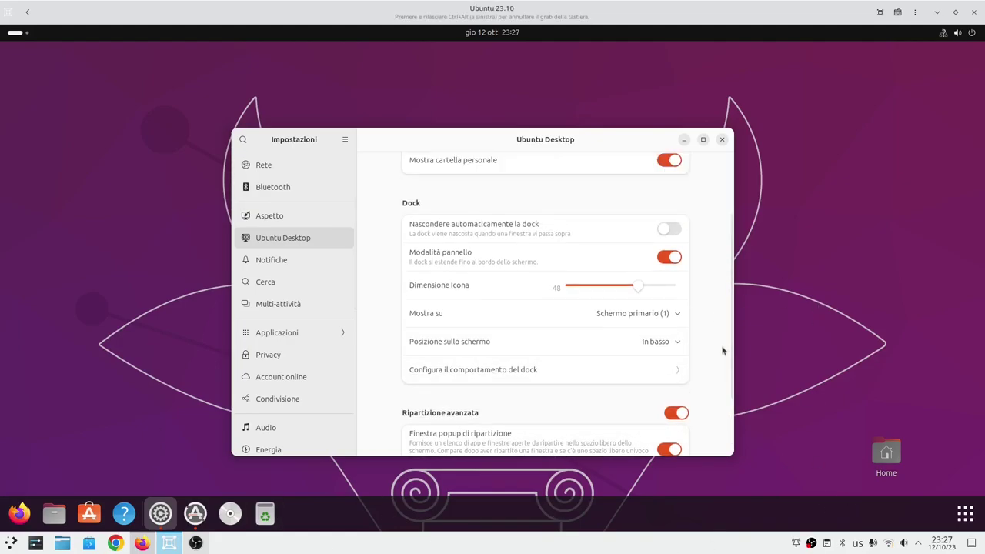
pyautogui.scroll(1, 722, 350)
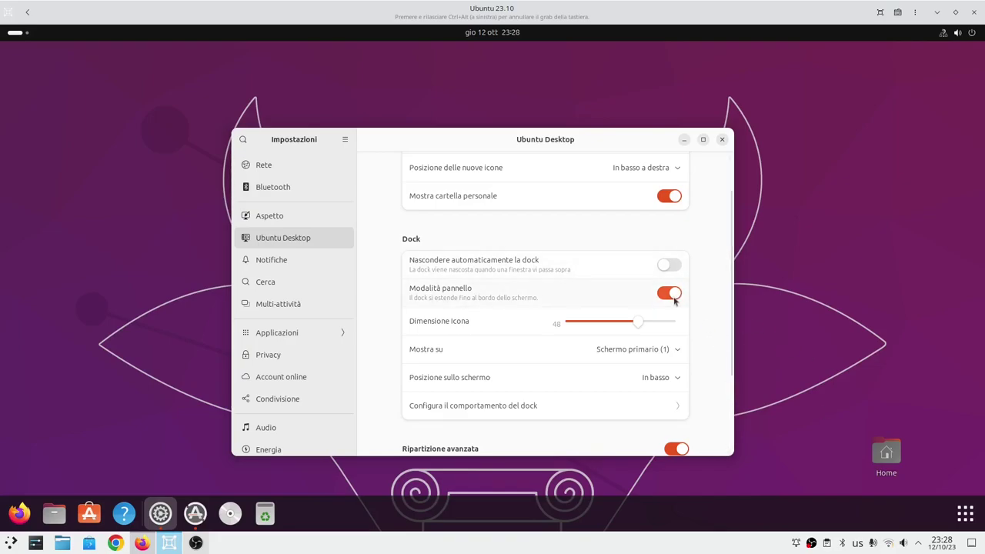
pyautogui.scroll(-3, 714, 400)
pyautogui.scroll(2, 714, 398)
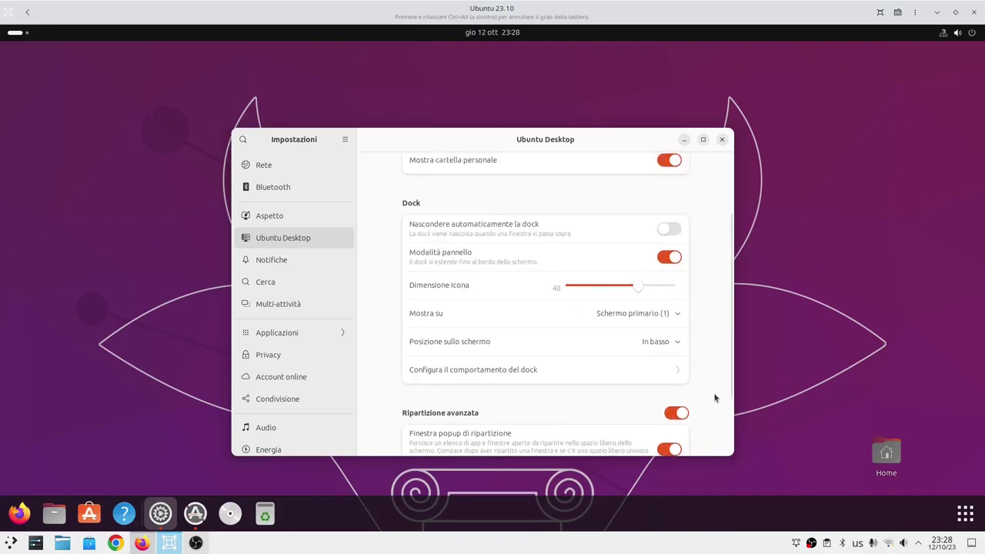
pyautogui.click(679, 349)
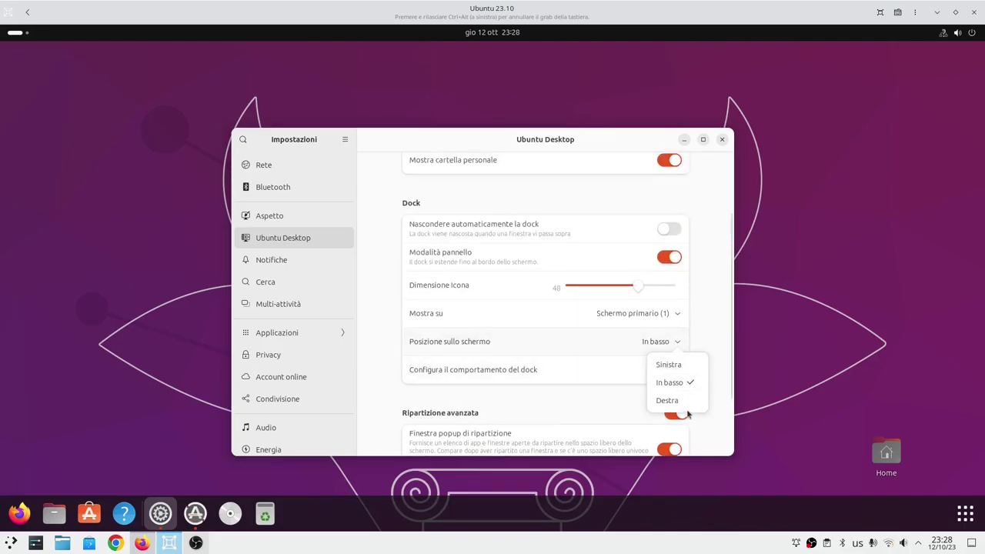
pyautogui.click(686, 402)
pyautogui.click(677, 344)
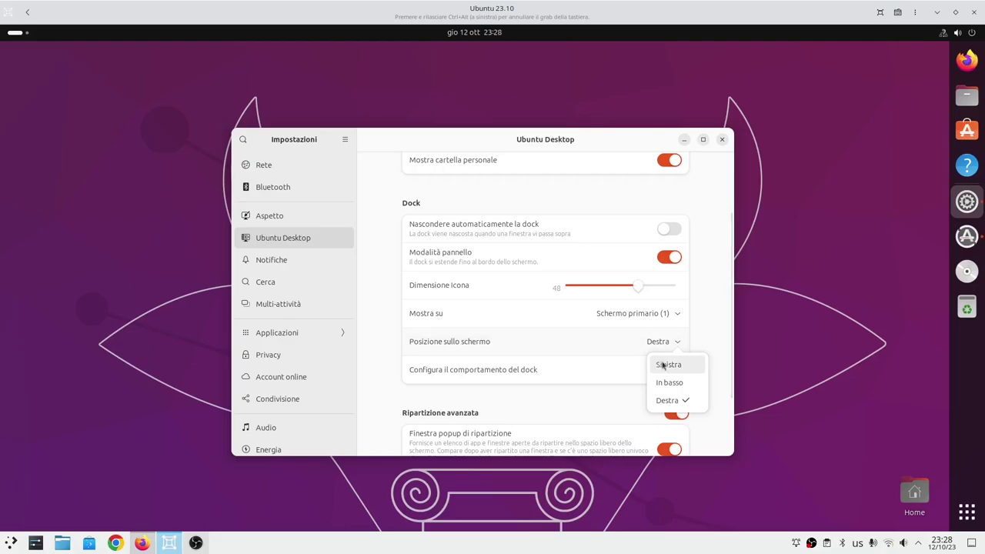
pyautogui.click(659, 364)
pyautogui.press('super')
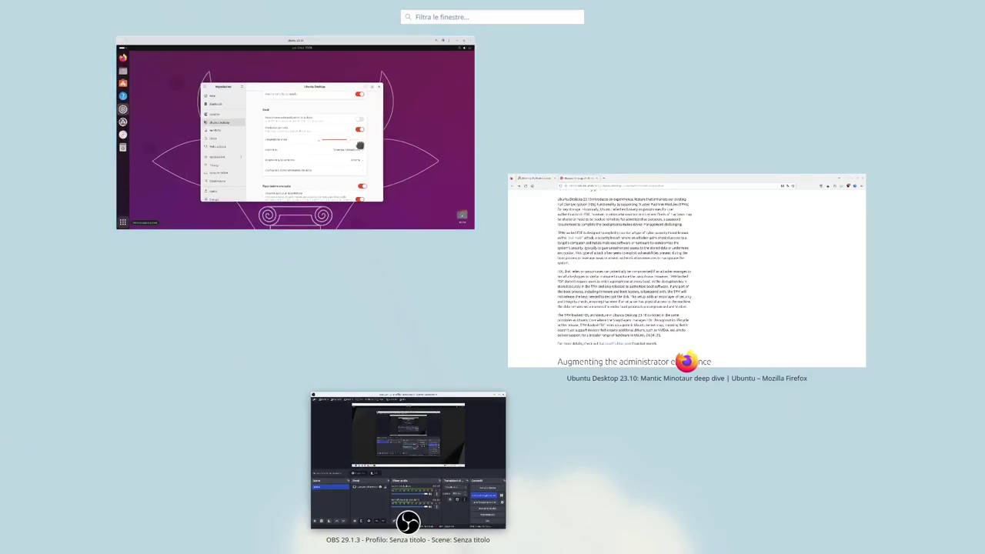
# Back in the Ubuntu VM, scroll Ubuntu Desktop settings to the end and show nearby Wi-Fi networks.
pyautogui.click(345, 71)
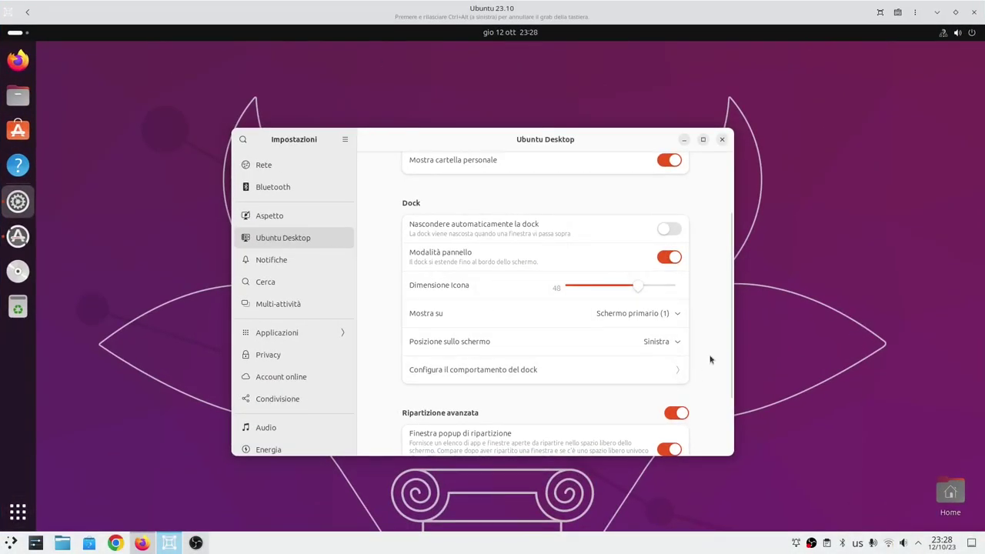
pyautogui.scroll(-2, 714, 350)
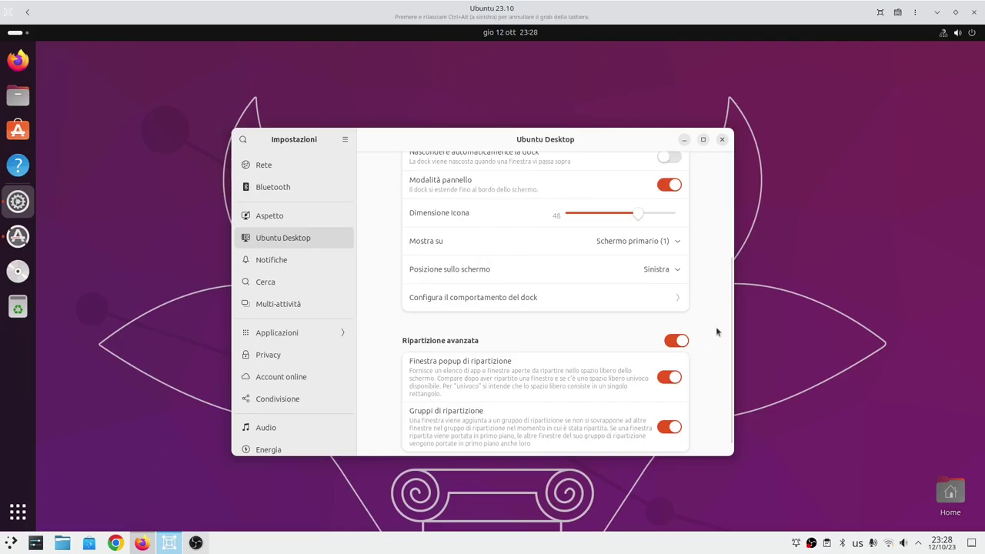
pyautogui.scroll(-1, 715, 326)
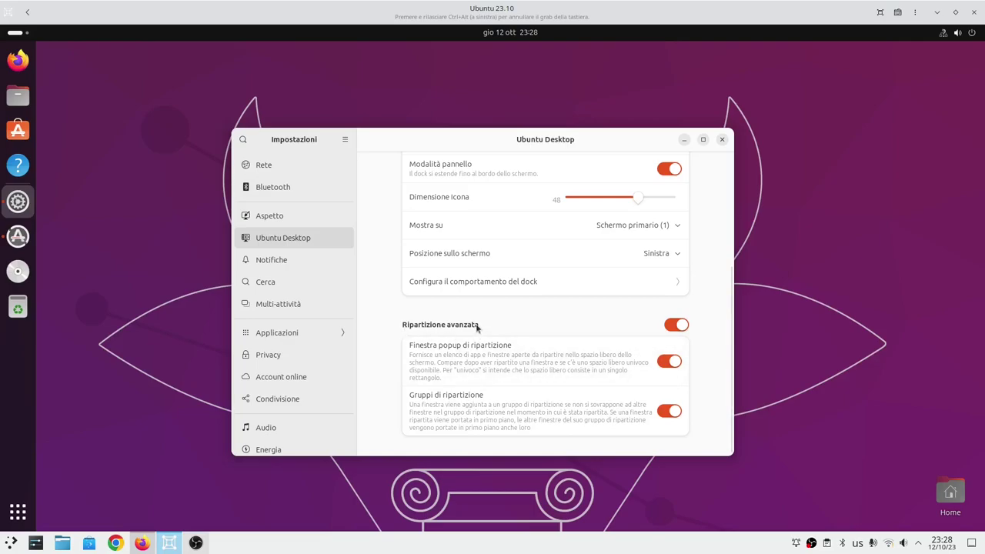
pyautogui.click(888, 544)
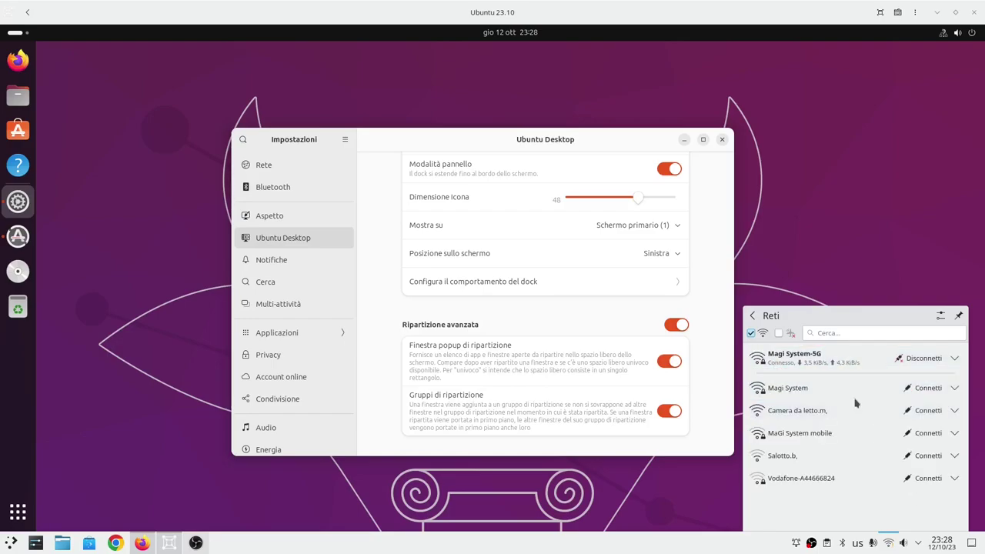
# Expand the MaGi System mobile network, start connecting, then dismiss the network list.
pyautogui.click(848, 436)
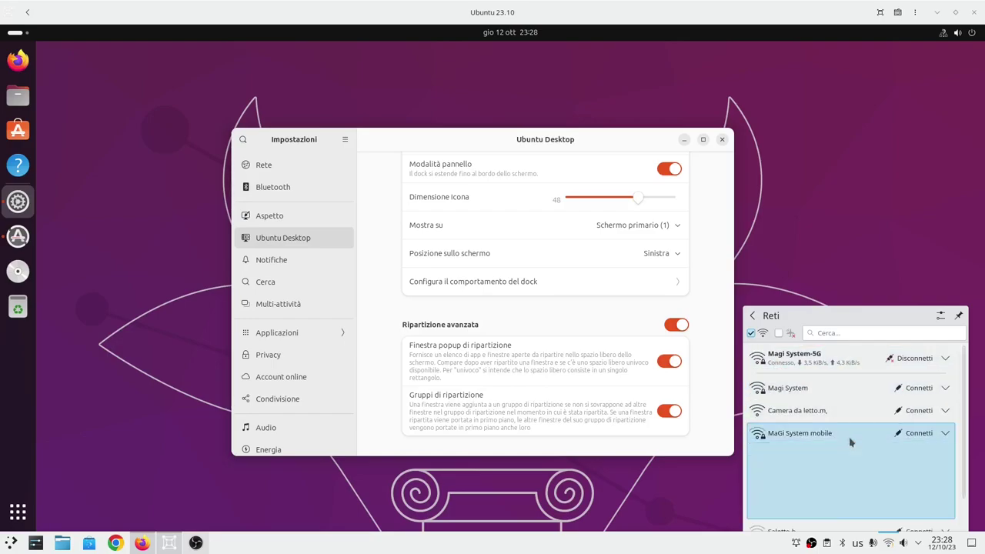
pyautogui.click(909, 436)
pyautogui.click(900, 303)
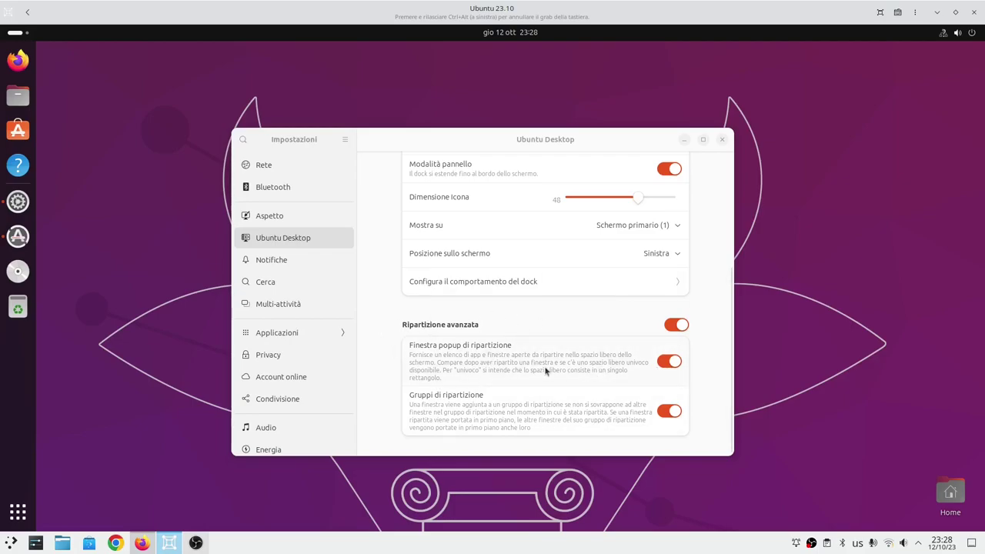
# Nudge the Settings window up-left and bring Firefox forward on the Ubuntu 23.10 article tab.
pyautogui.moveTo(516, 141); pyautogui.dragTo(495, 121)
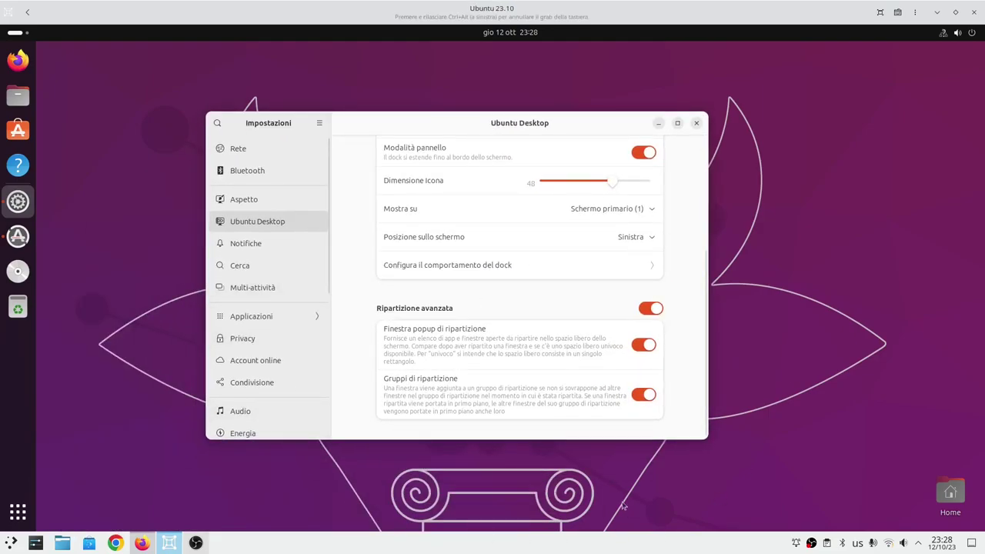
pyautogui.click(141, 543)
pyautogui.click(85, 12)
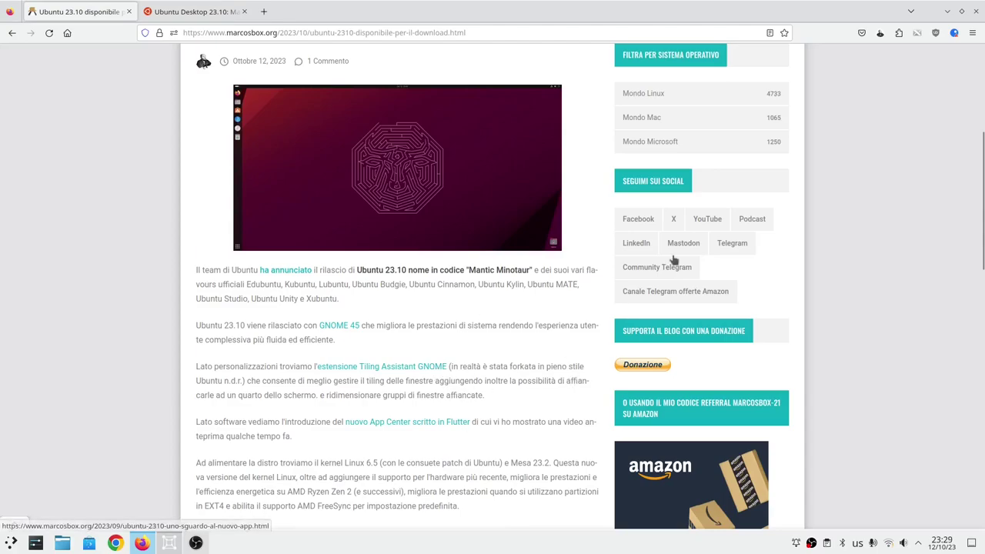
# Minimise the Firefox window so GNOME Boxes is in front again.
pyautogui.click(949, 11)
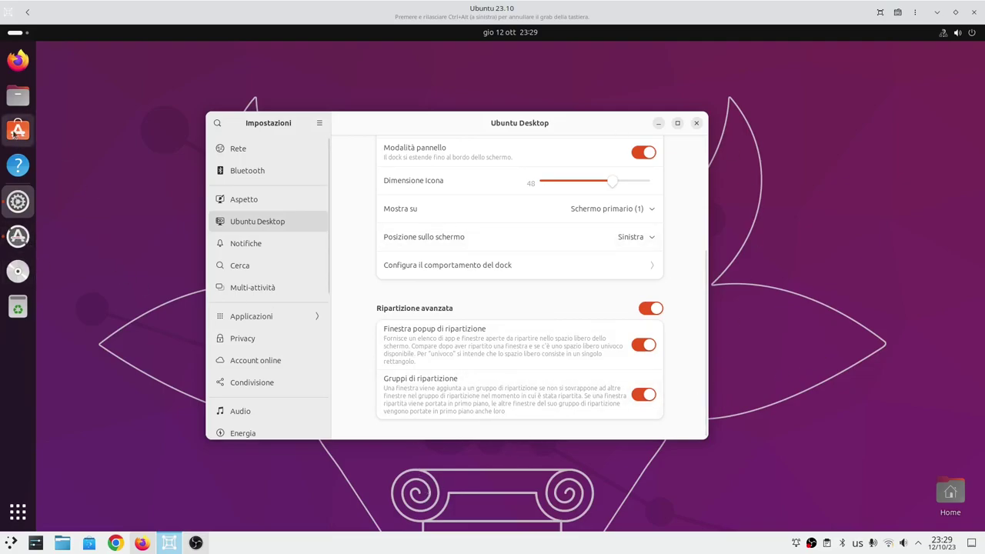
# Open Files at Home and tile it with Settings, choosing Files for the top half.
pyautogui.click(18, 95)
pyautogui.moveTo(149, 59); pyautogui.dragTo(872, 521)
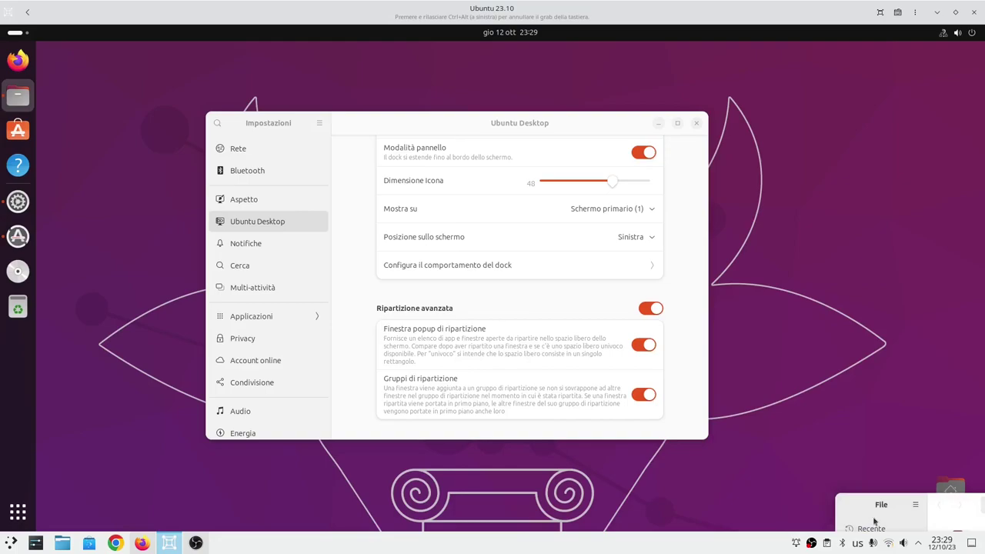
pyautogui.moveTo(951, 512); pyautogui.dragTo(981, 526)
pyautogui.moveTo(477, 123); pyautogui.dragTo(23, 509)
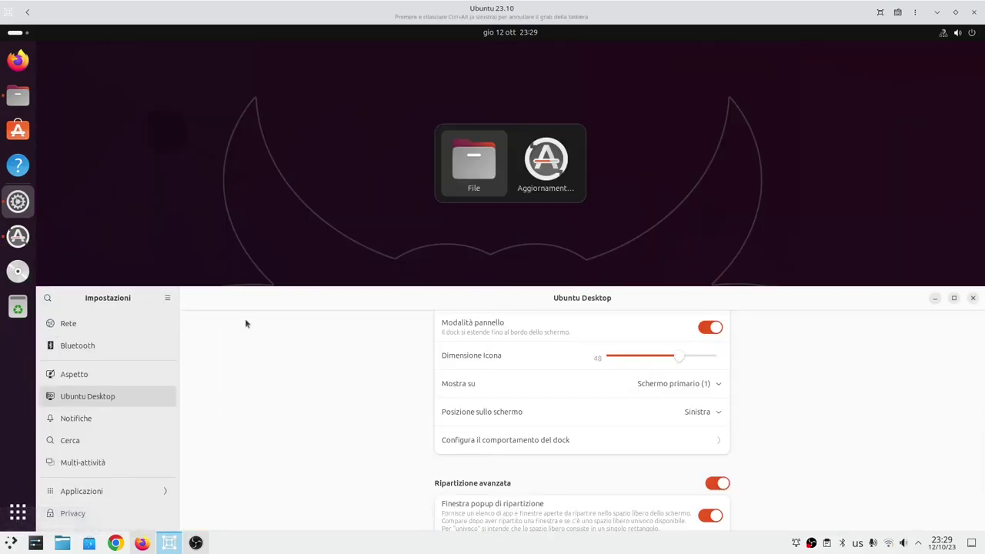
pyautogui.click(474, 176)
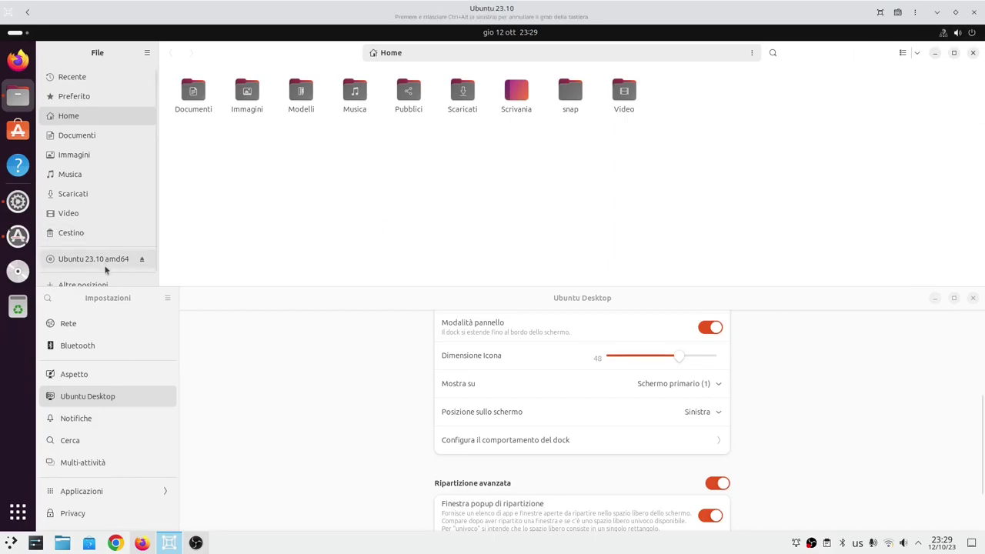
# Drag Settings and Files out of their tiles into overlapping floating windows.
pyautogui.moveTo(326, 310); pyautogui.dragTo(165, 154)
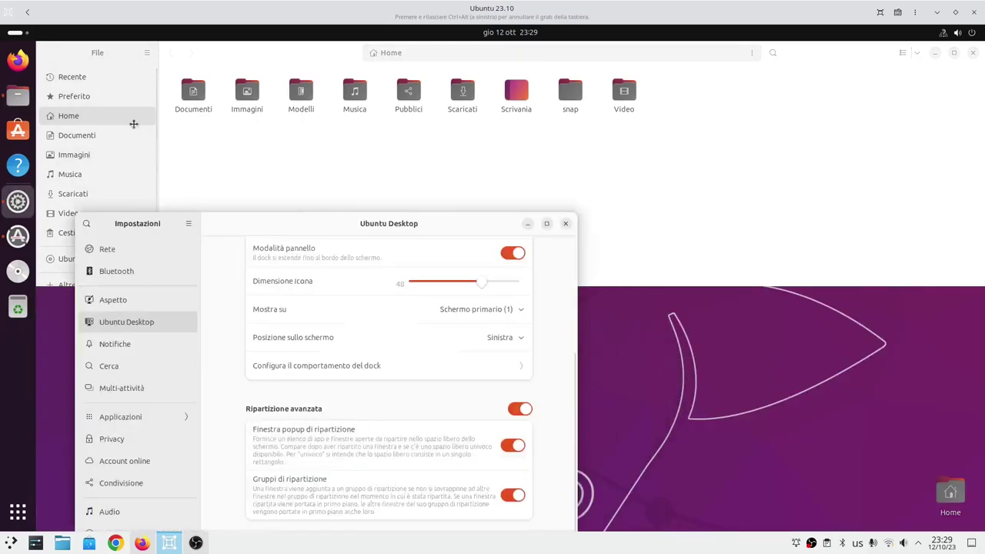
pyautogui.moveTo(16, 94)
pyautogui.click(378, 260)
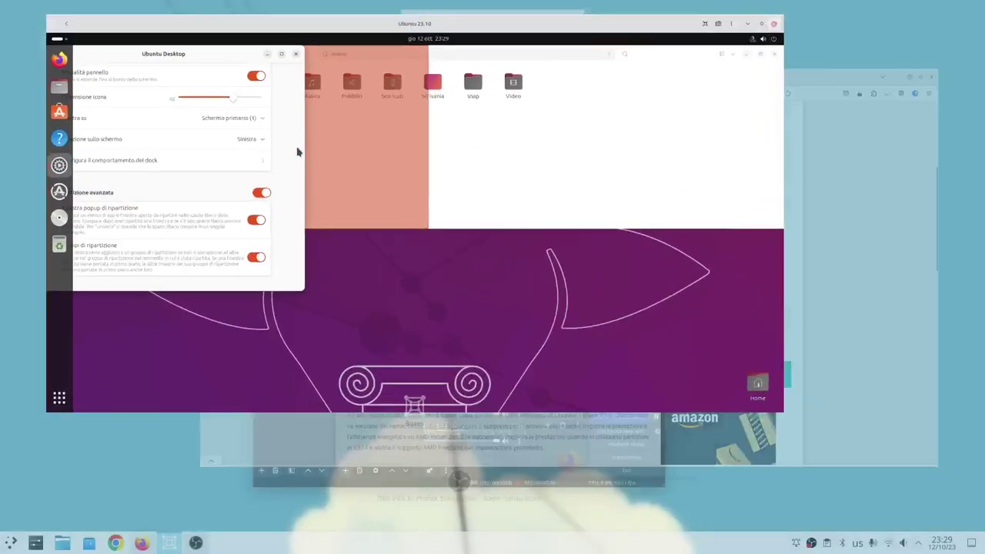
pyautogui.moveTo(842, 56); pyautogui.dragTo(499, 113)
pyautogui.moveTo(715, 235); pyautogui.dragTo(669, 152)
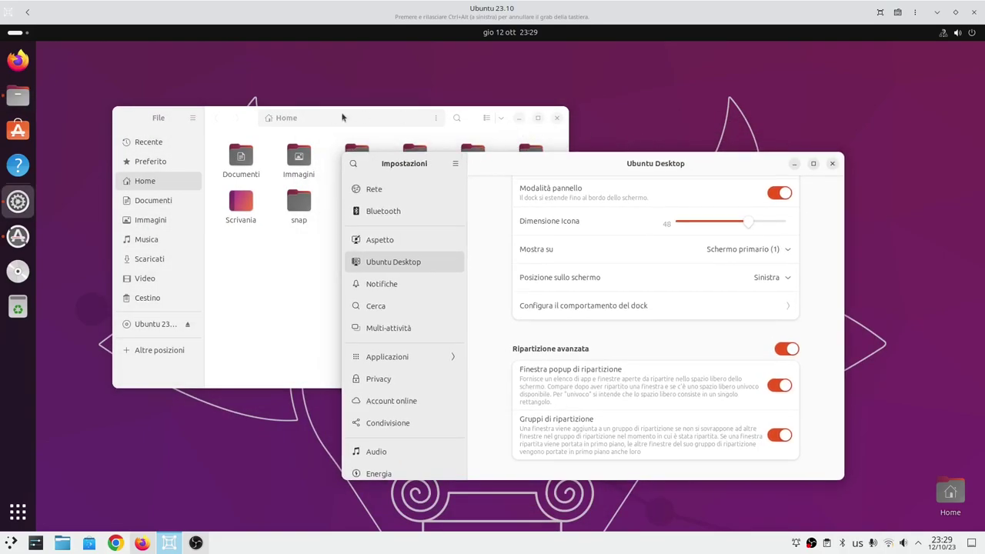
pyautogui.moveTo(343, 115); pyautogui.dragTo(314, 98)
# Minimise Files, then browse the Notifiche, Cerca and Multi-attività settings pages.
pyautogui.click(490, 100)
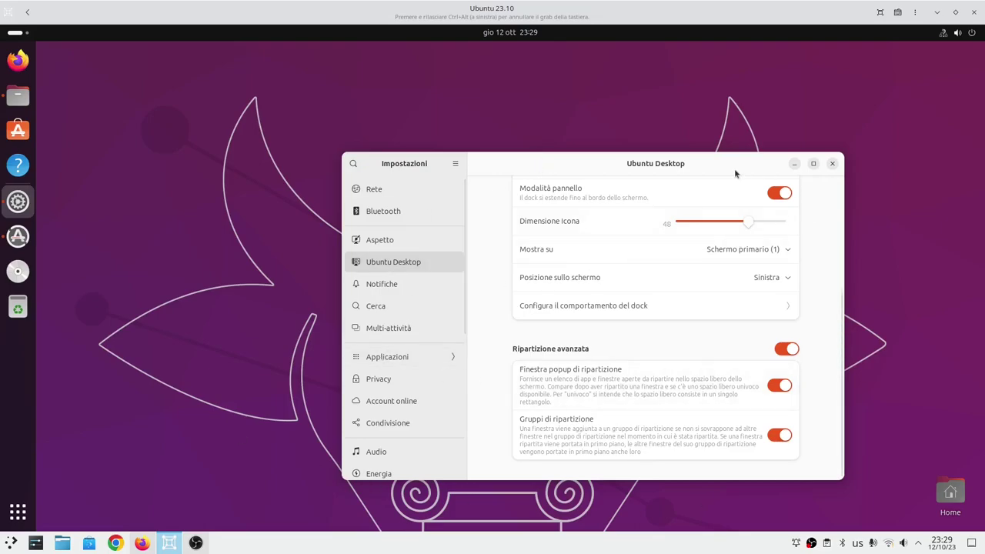
pyautogui.moveTo(624, 167); pyautogui.dragTo(522, 157)
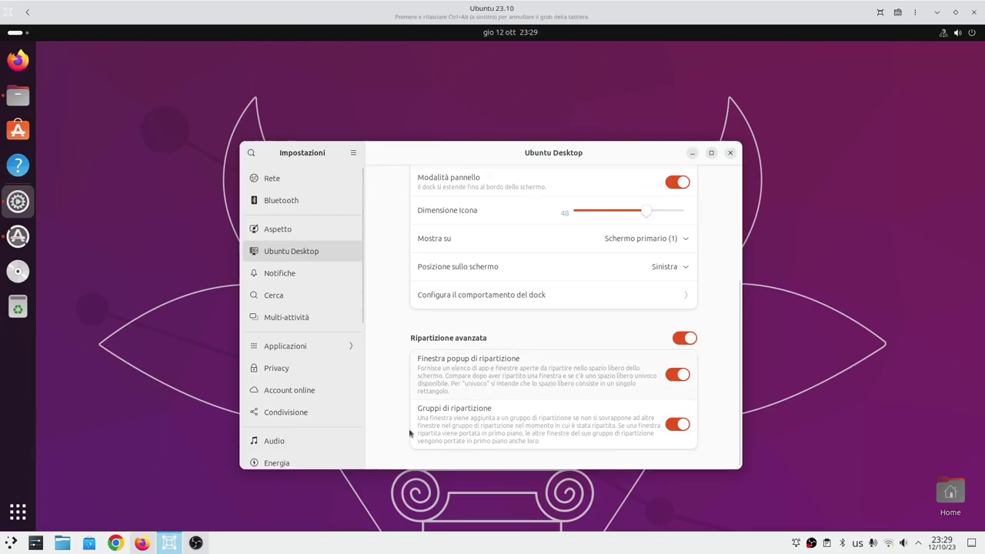
pyautogui.click(314, 281)
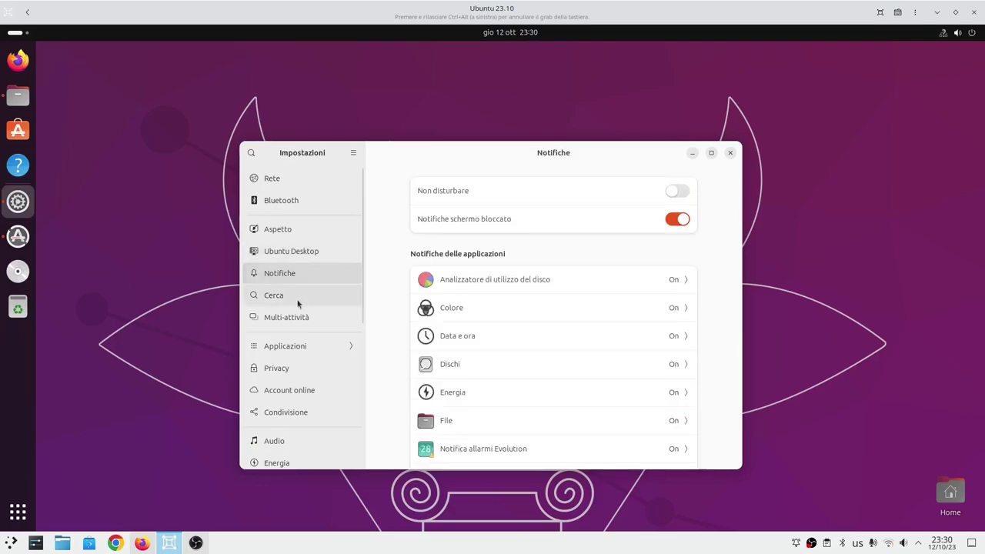
pyautogui.click(297, 303)
pyautogui.click(304, 321)
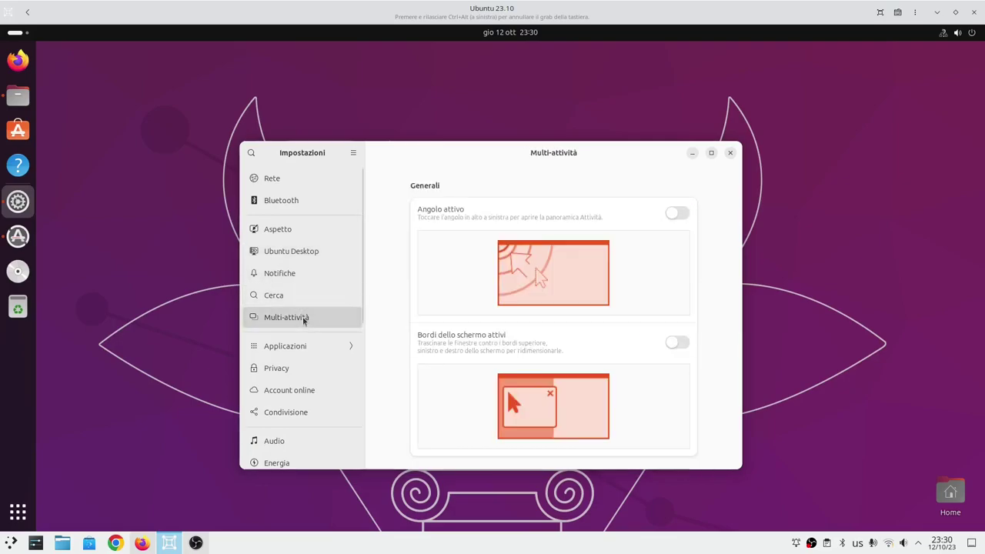
pyautogui.scroll(-5, 304, 321)
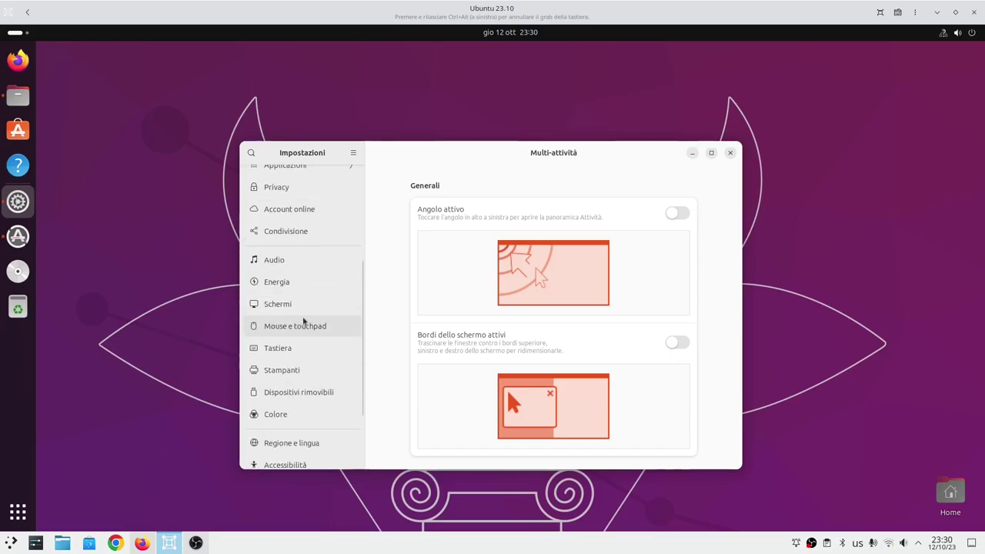
pyautogui.scroll(-3, 303, 321)
pyautogui.scroll(10, 306, 363)
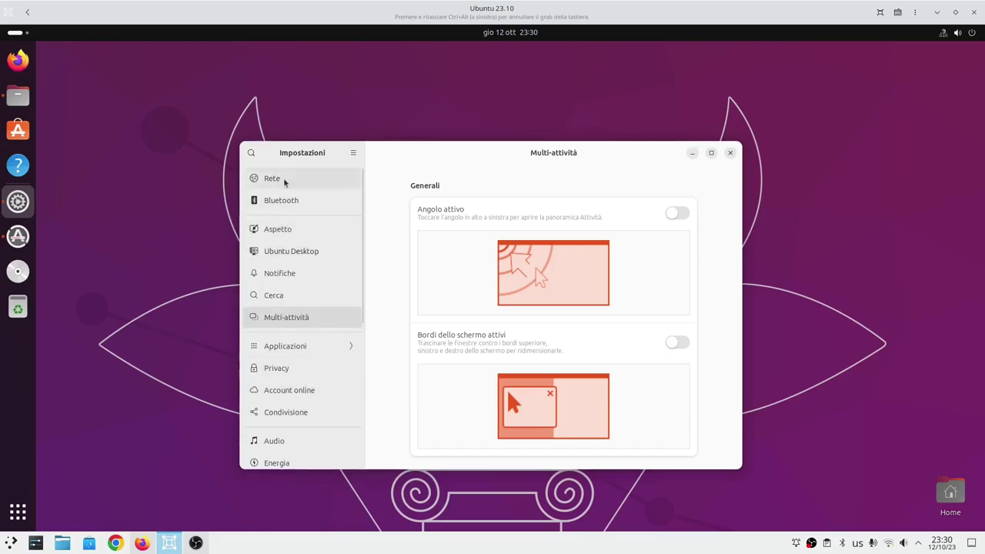
pyautogui.click(730, 152)
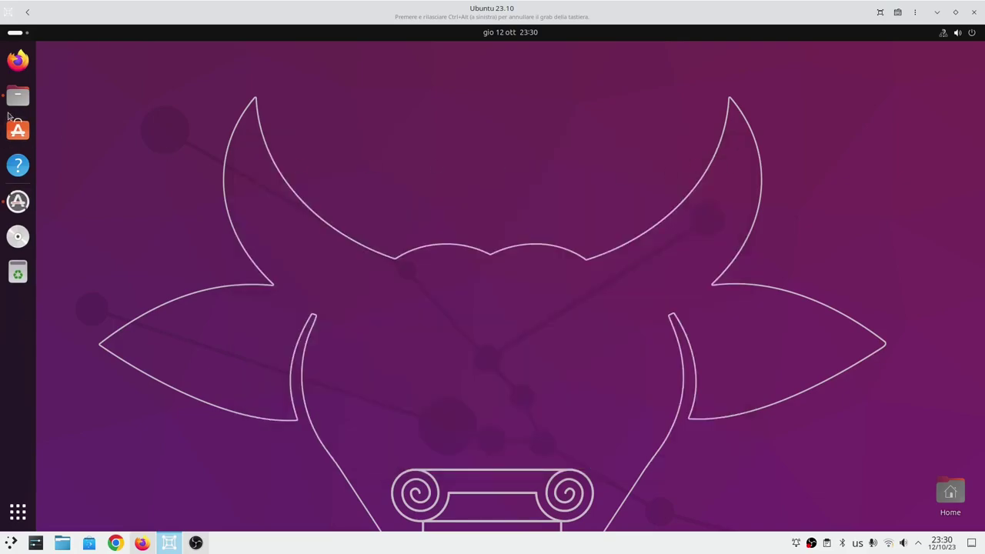
pyautogui.click(17, 99)
pyautogui.moveTo(212, 102); pyautogui.dragTo(345, 171)
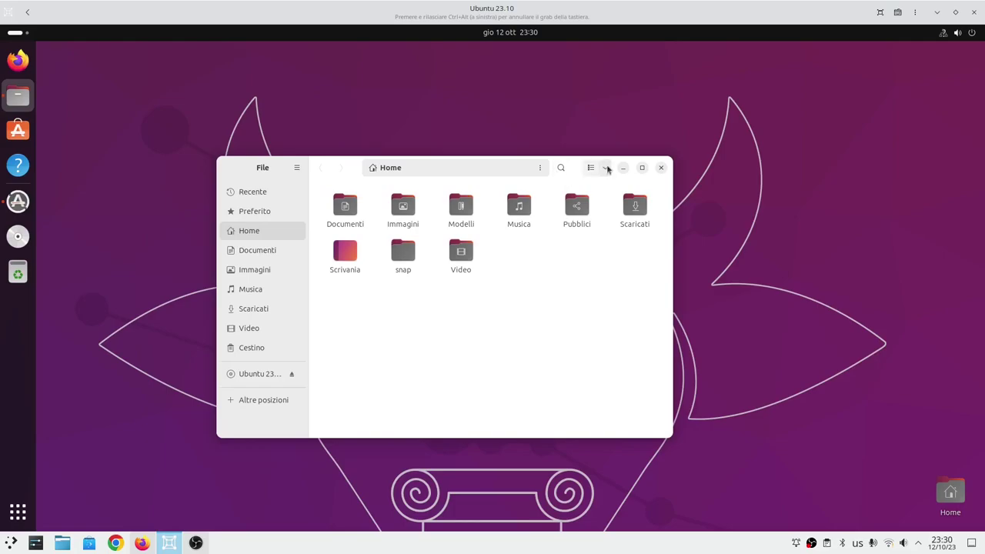
pyautogui.click(296, 168)
pyautogui.click(313, 370)
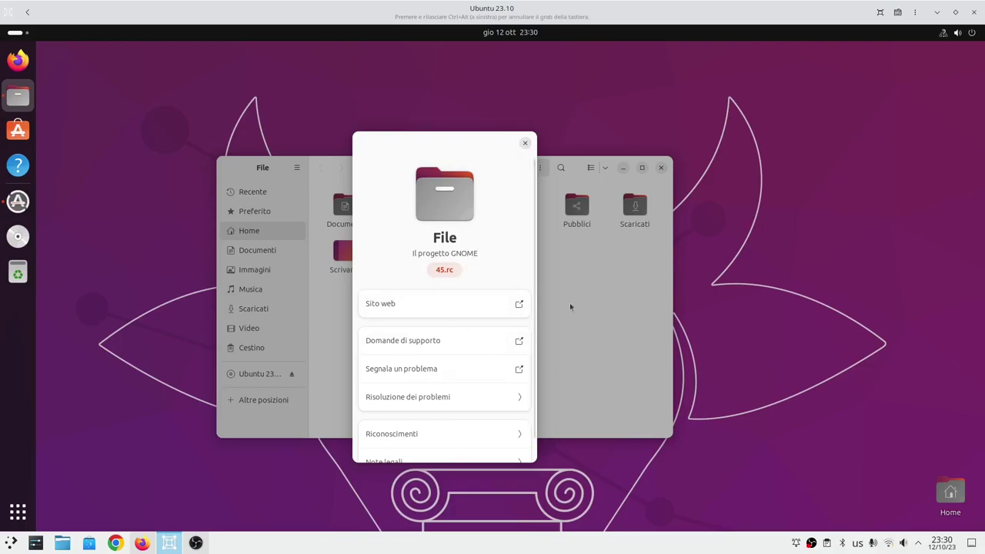
pyautogui.click(525, 145)
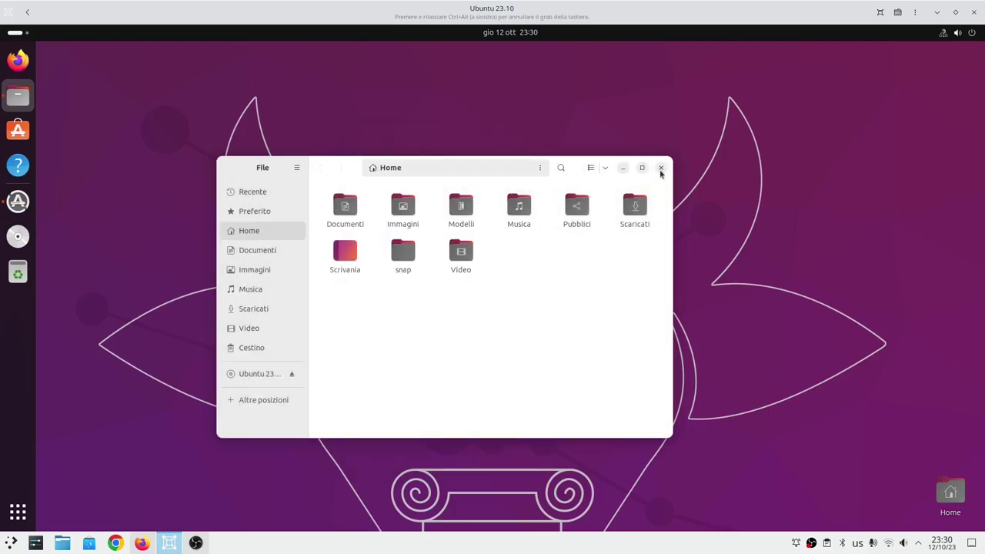
pyautogui.click(660, 169)
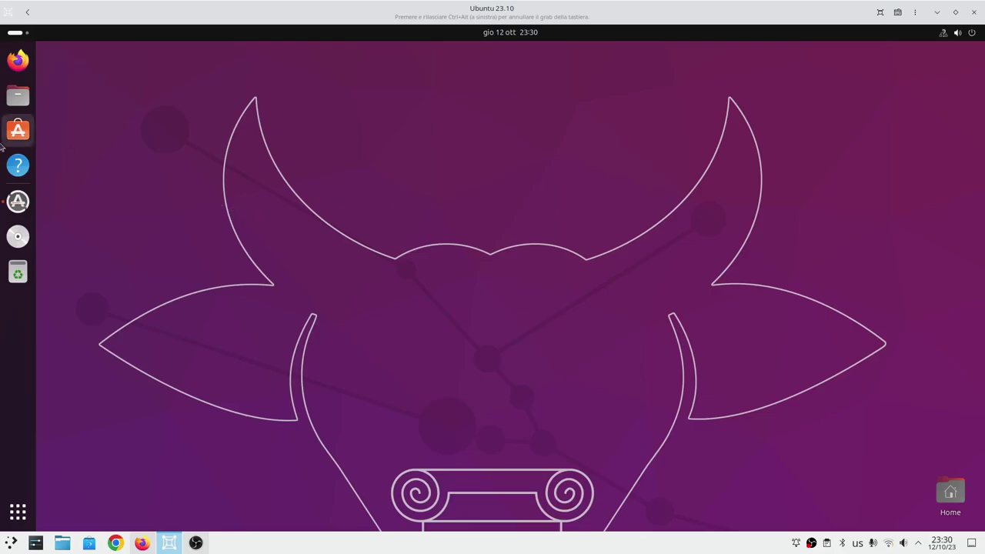
pyautogui.click(17, 131)
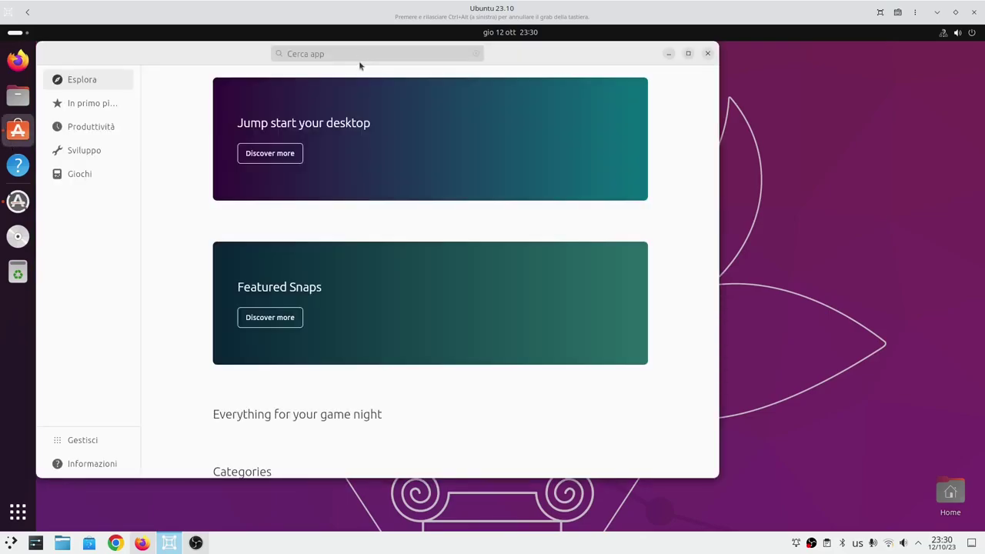
pyautogui.moveTo(244, 66); pyautogui.dragTo(413, 94)
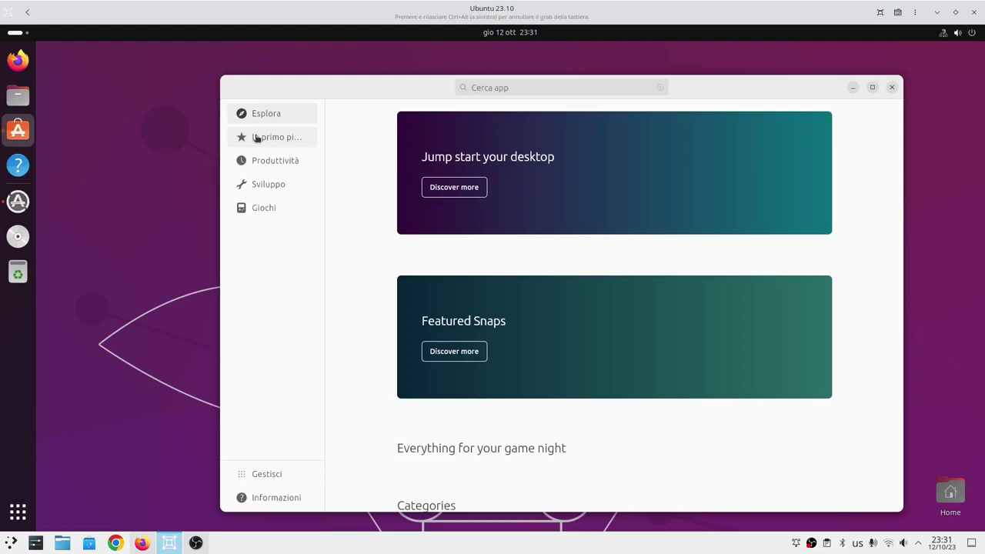
pyautogui.click(811, 544)
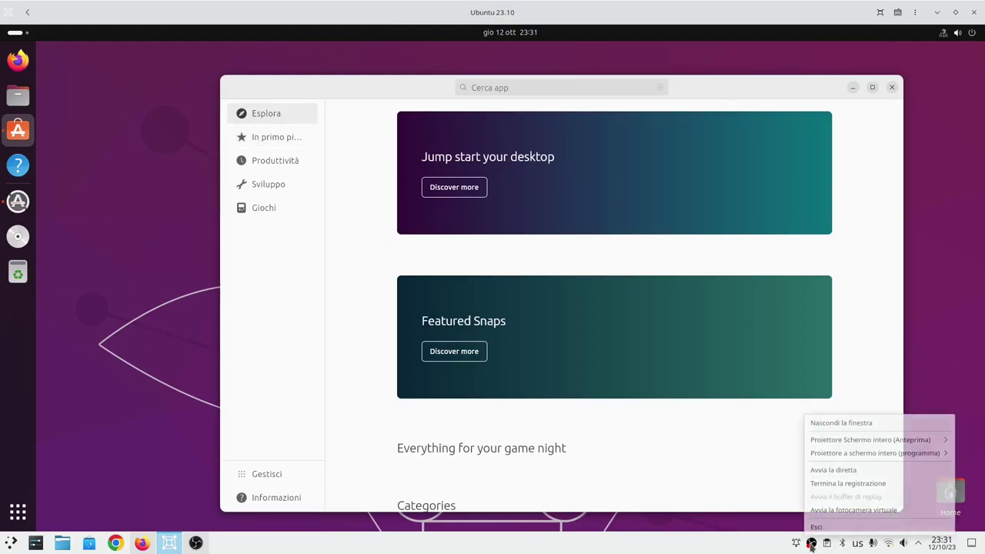
pyautogui.click(846, 483)
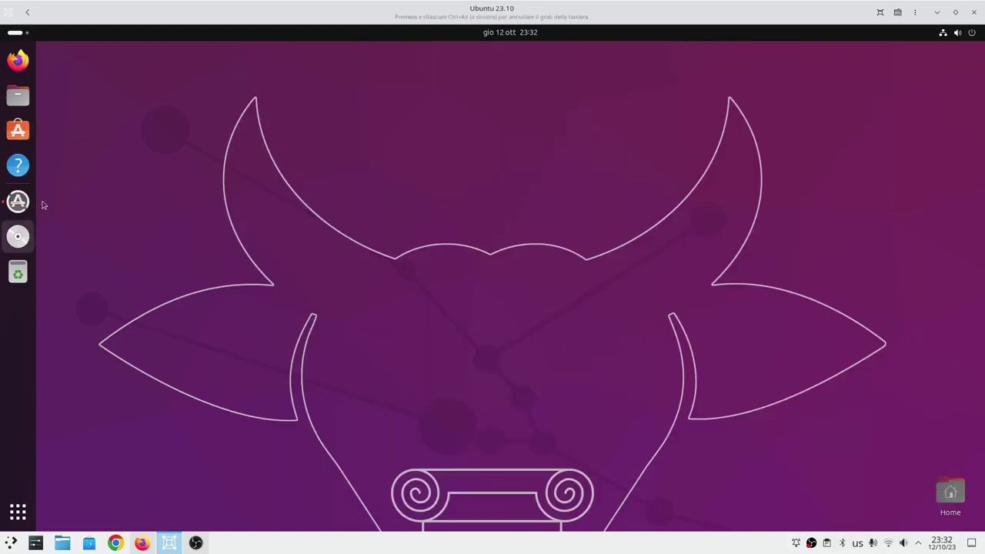
# Launch App Center, view its Informazioni page, then return to Esplora.
pyautogui.click(13, 132)
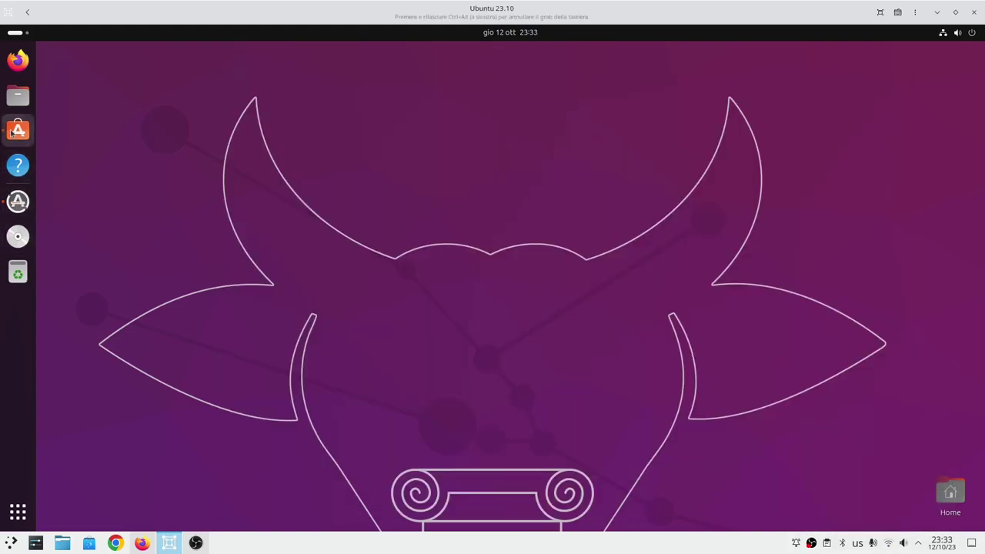
pyautogui.moveTo(221, 64); pyautogui.dragTo(423, 101)
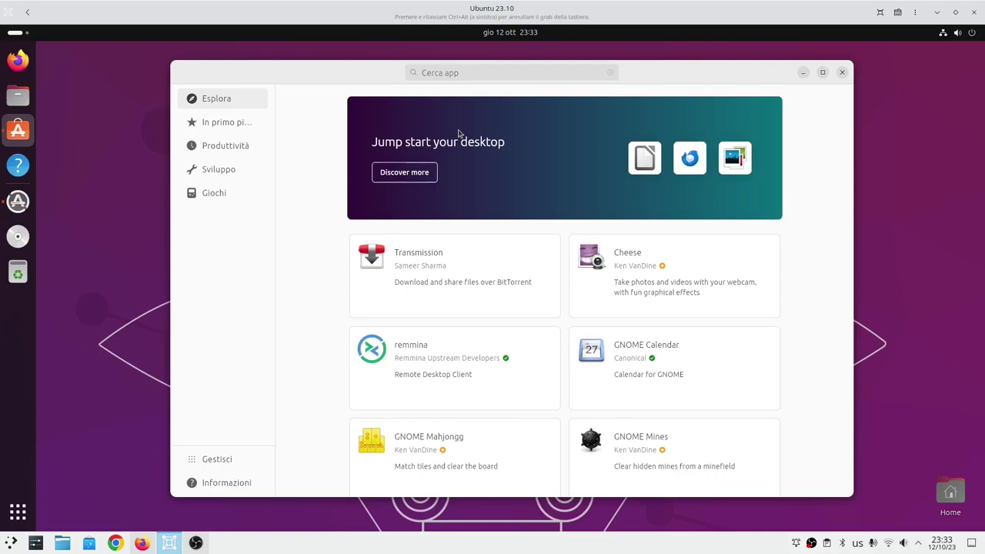
pyautogui.click(204, 485)
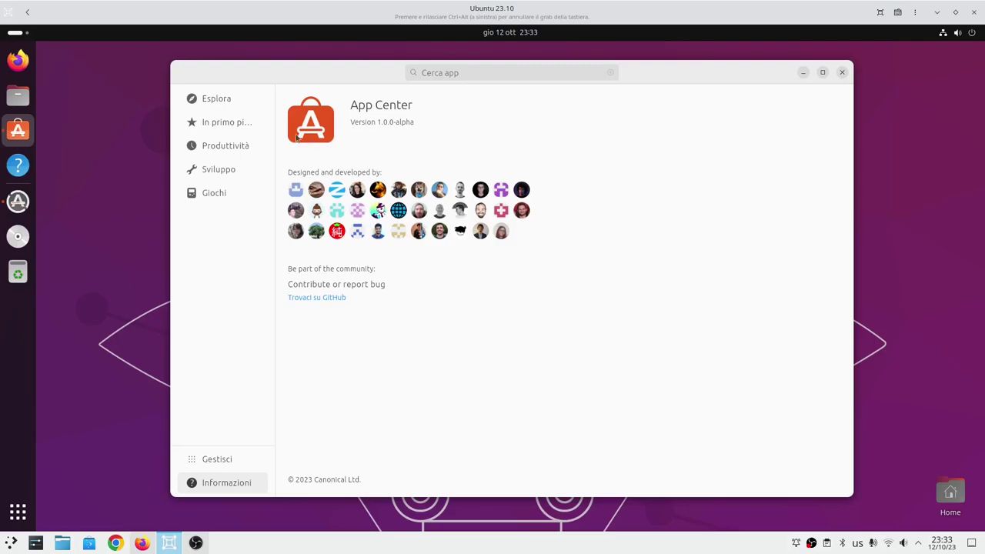
pyautogui.click(241, 102)
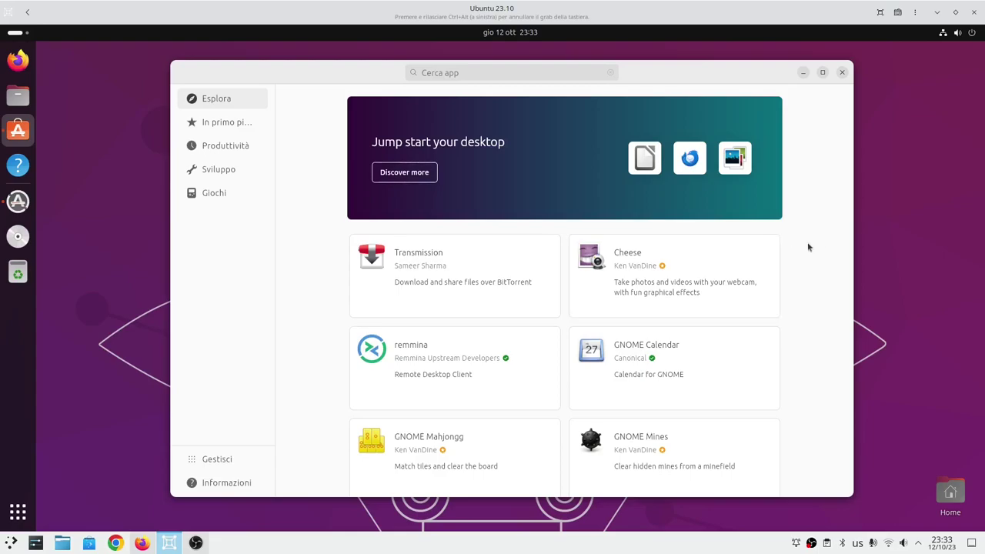
# Scroll the Esplora page and show the grid of all installed applications.
pyautogui.scroll(-1, 808, 247)
pyautogui.scroll(1, 808, 247)
pyautogui.scroll(-3, 806, 243)
pyautogui.scroll(3, 807, 242)
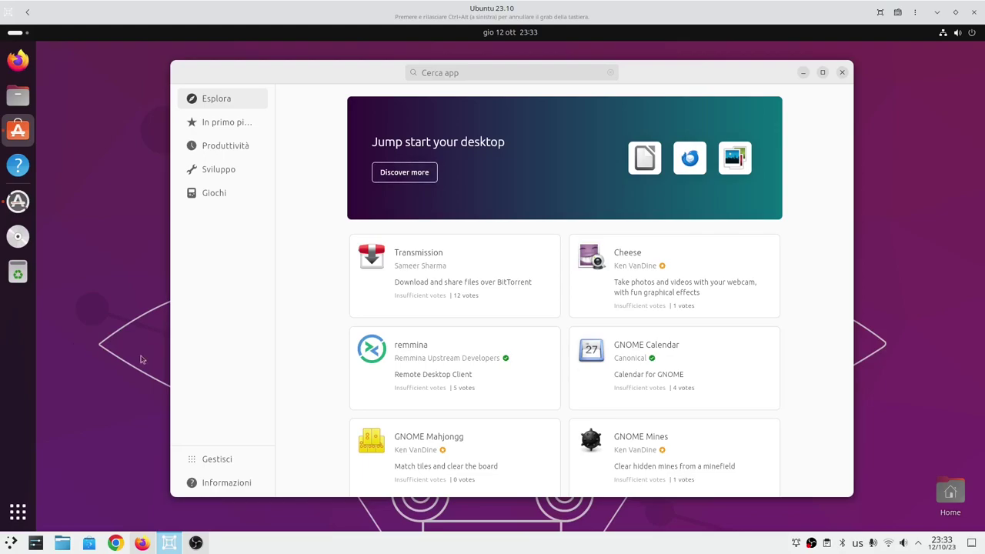
pyautogui.click(17, 511)
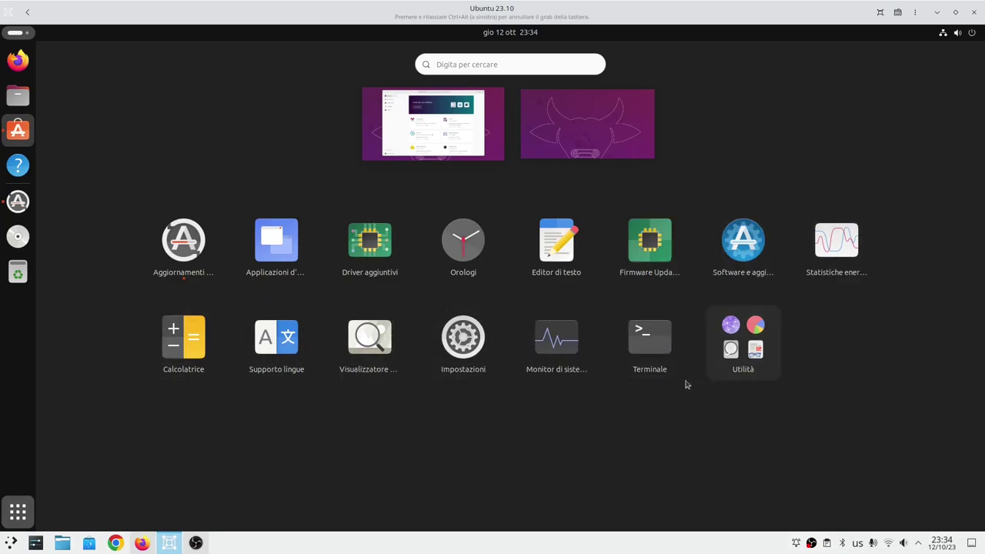
# Open and close the Utilità folder, leave the app grid, and reposition App Center.
pyautogui.click(754, 360)
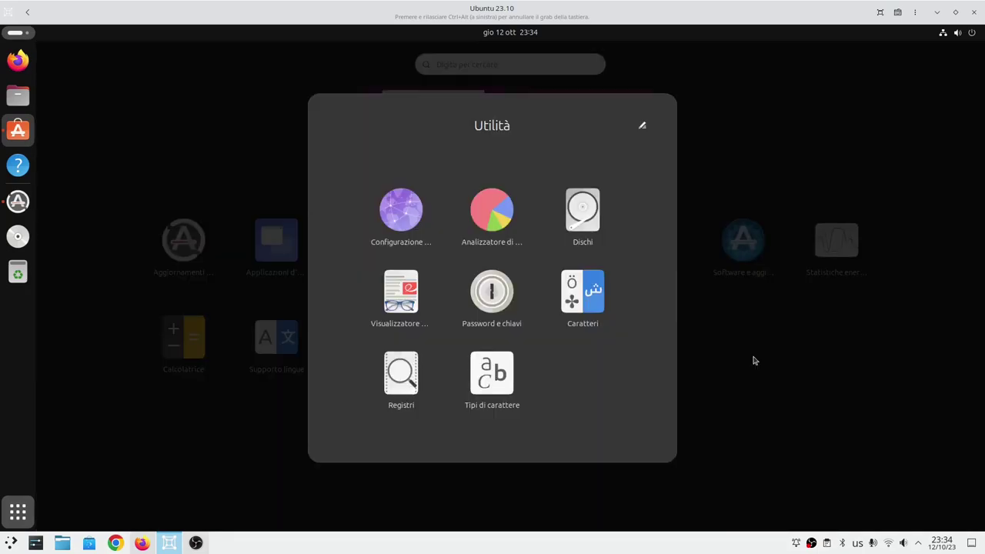
pyautogui.click(936, 168)
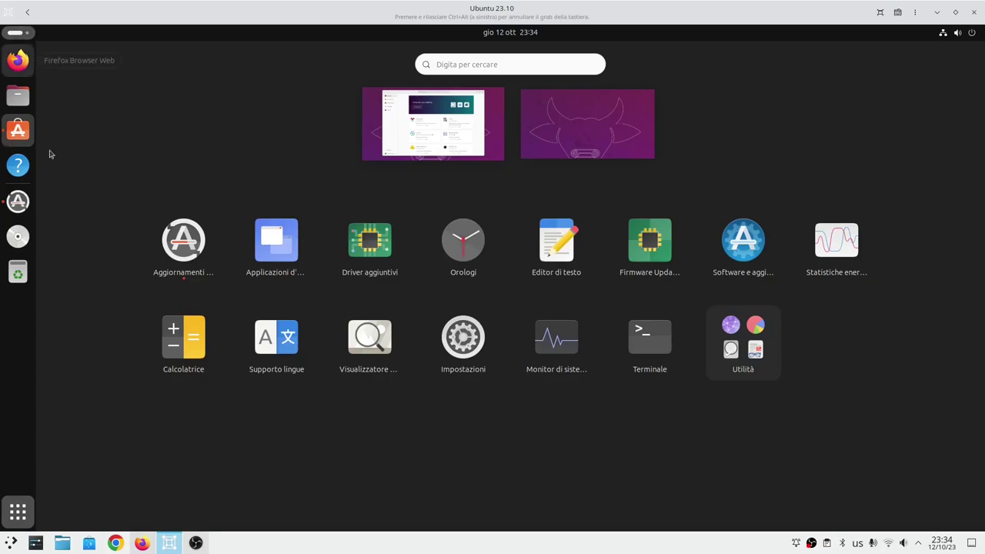
pyautogui.click(12, 516)
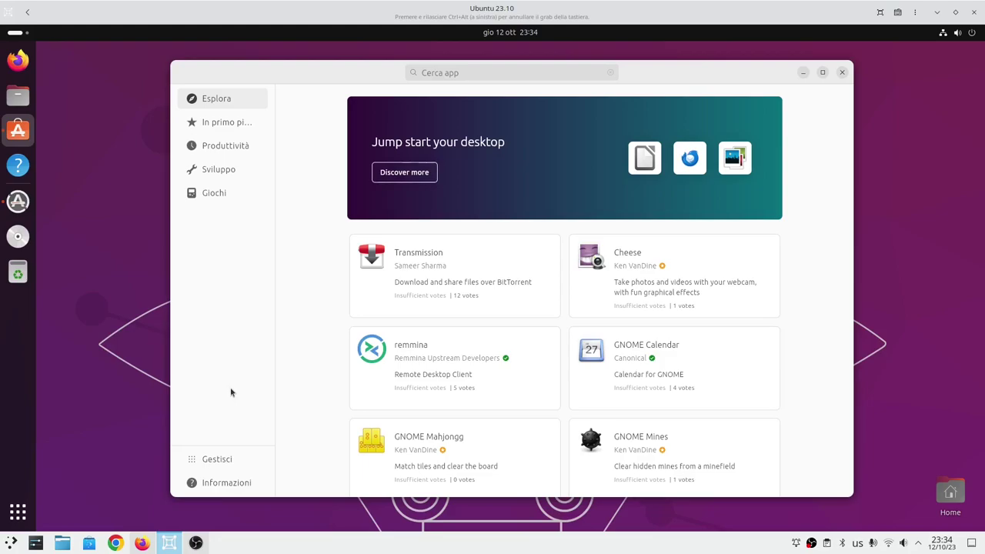
pyautogui.moveTo(366, 66)
pyautogui.mouseDown()
pyautogui.moveTo(521, 101)
pyautogui.moveTo(214, 378)
pyautogui.moveTo(363, 209)
pyautogui.moveTo(379, 79)
pyautogui.mouseUp()
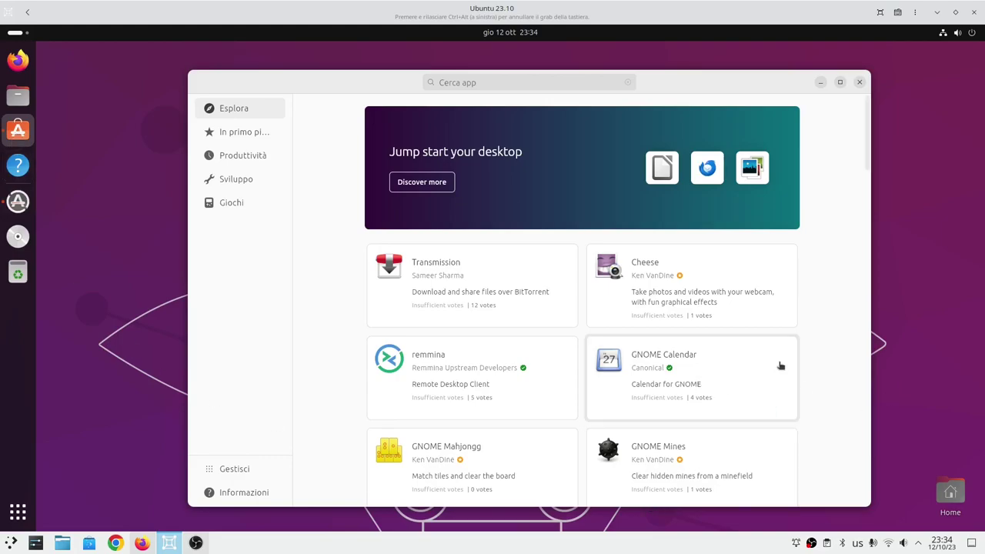
# Install Transmission from its App Center page, authenticating with the account password.
pyautogui.click(497, 284)
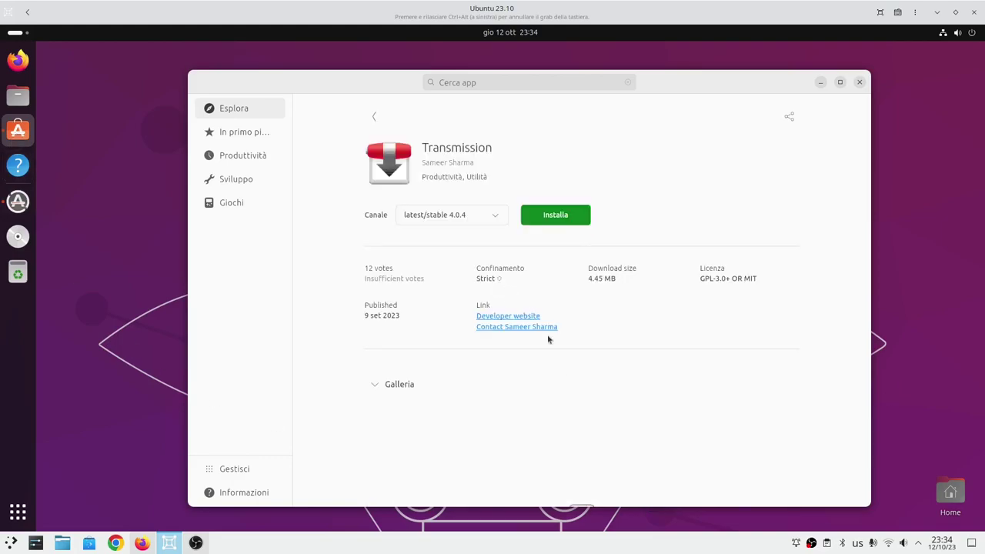
pyautogui.click(547, 219)
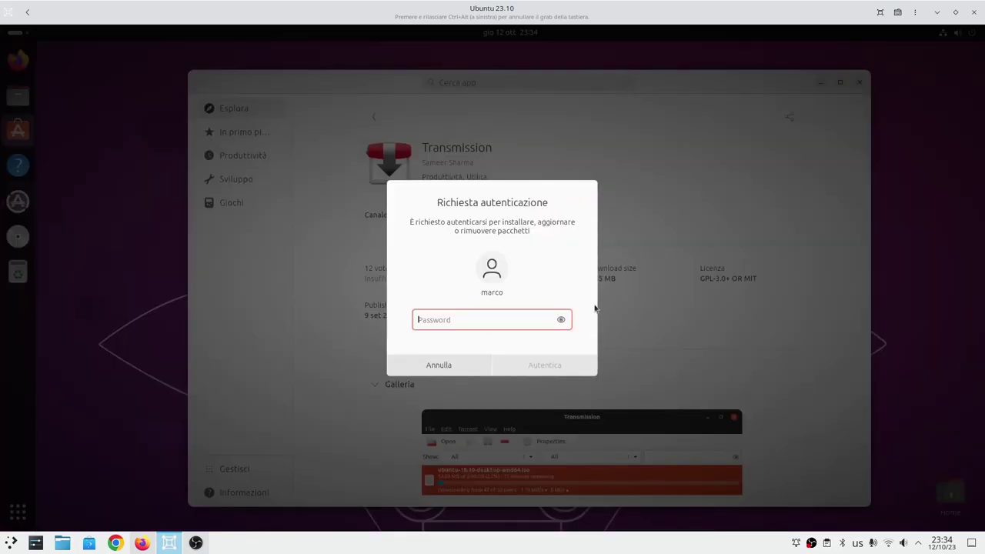
pyautogui.write('••••')
pyautogui.press('Return')
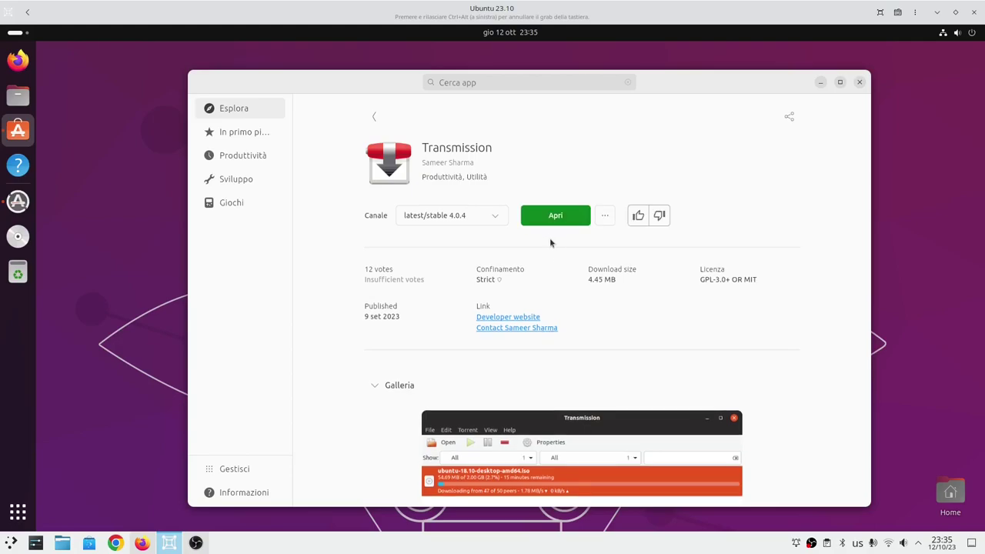
# Launch Transmission, accept the disclaimer, confirm version 4.0.4 in About, then close it.
pyautogui.click(542, 223)
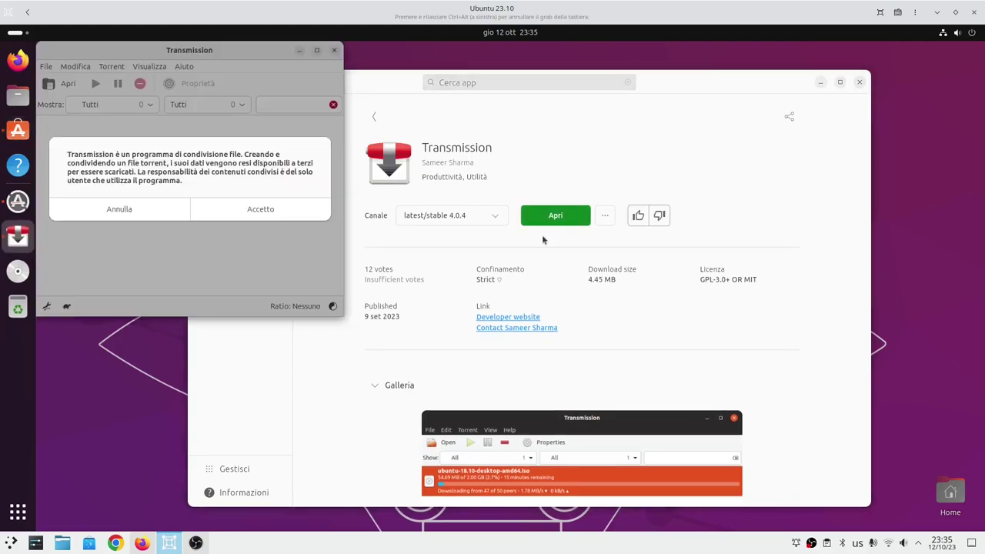
pyautogui.click(254, 209)
pyautogui.click(185, 69)
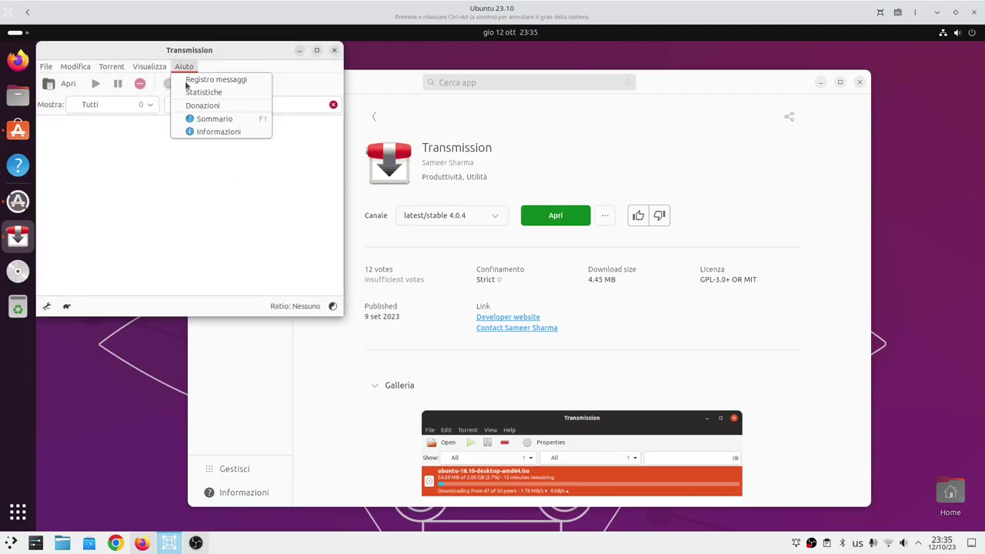
pyautogui.click(201, 132)
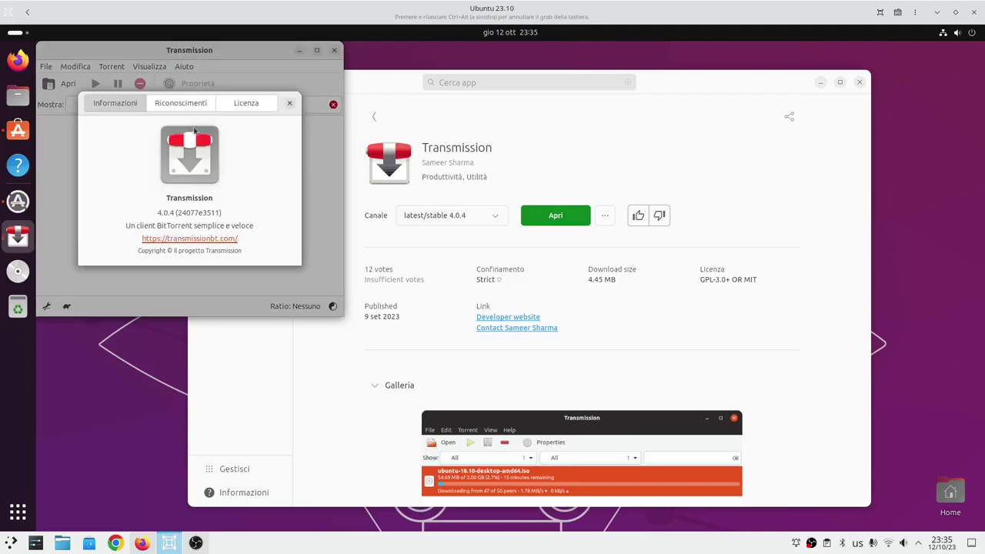
pyautogui.click(289, 103)
pyautogui.moveTo(271, 54); pyautogui.dragTo(390, 178)
pyautogui.click(453, 176)
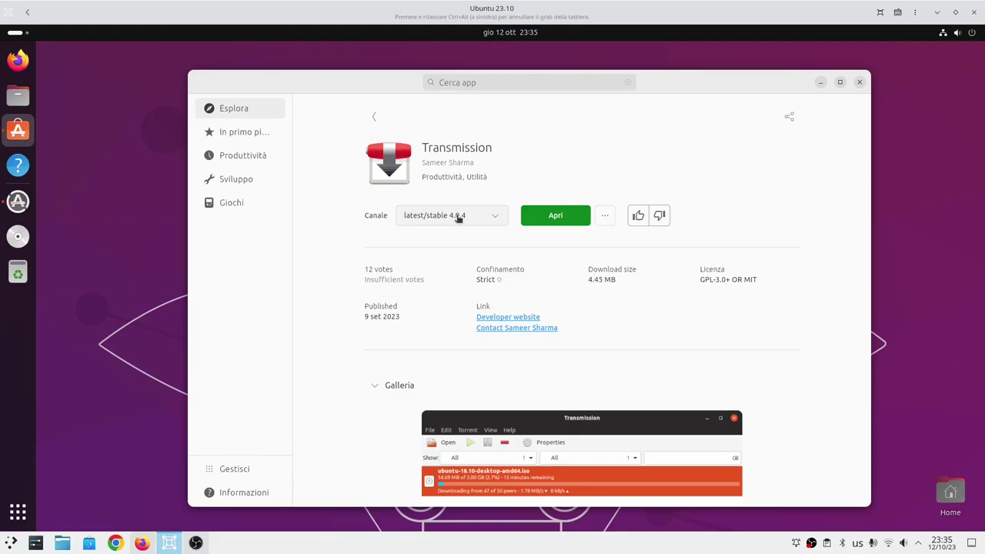
# Browse App Center's Esplora page, then scroll through the In primo piano app list.
pyautogui.click(237, 112)
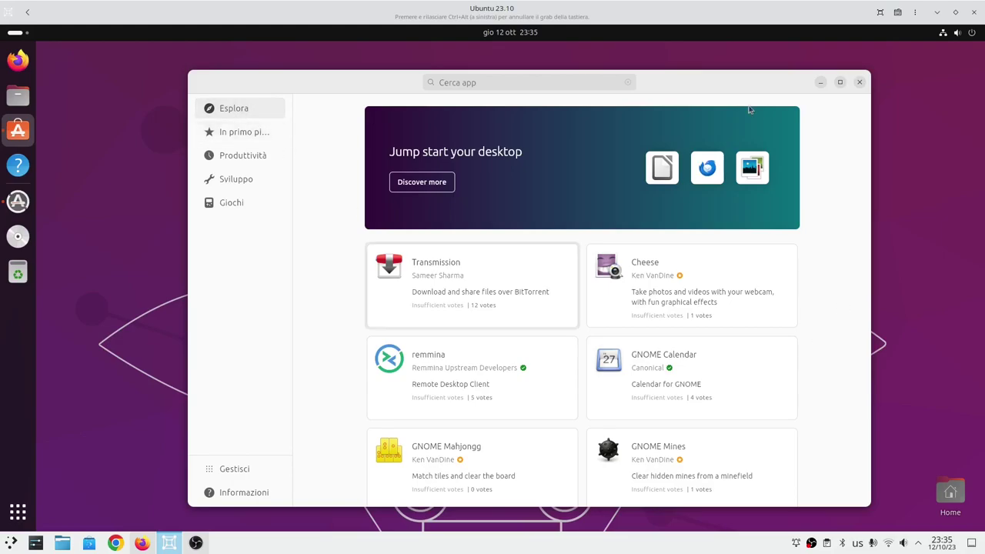
pyautogui.scroll(-10, 473, 224)
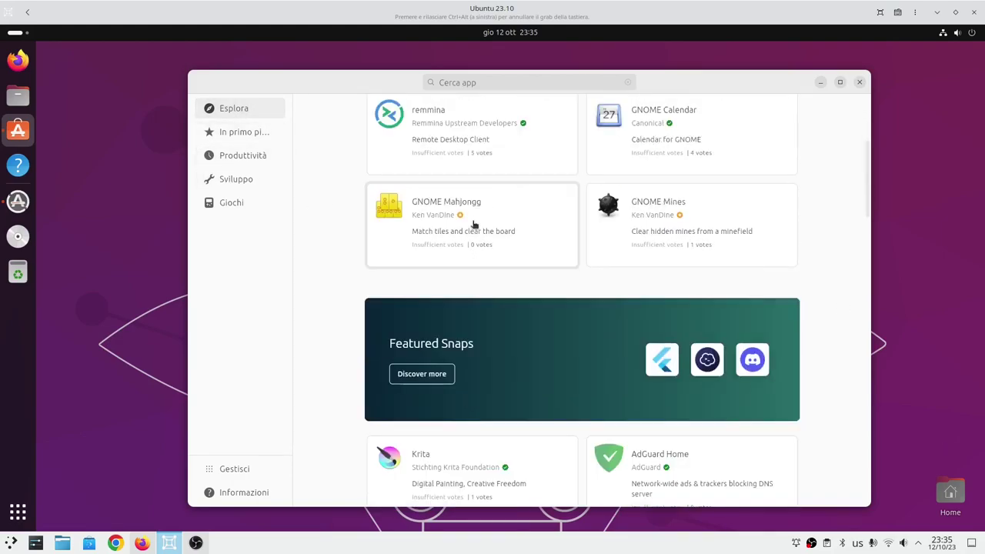
pyautogui.scroll(-12, 473, 224)
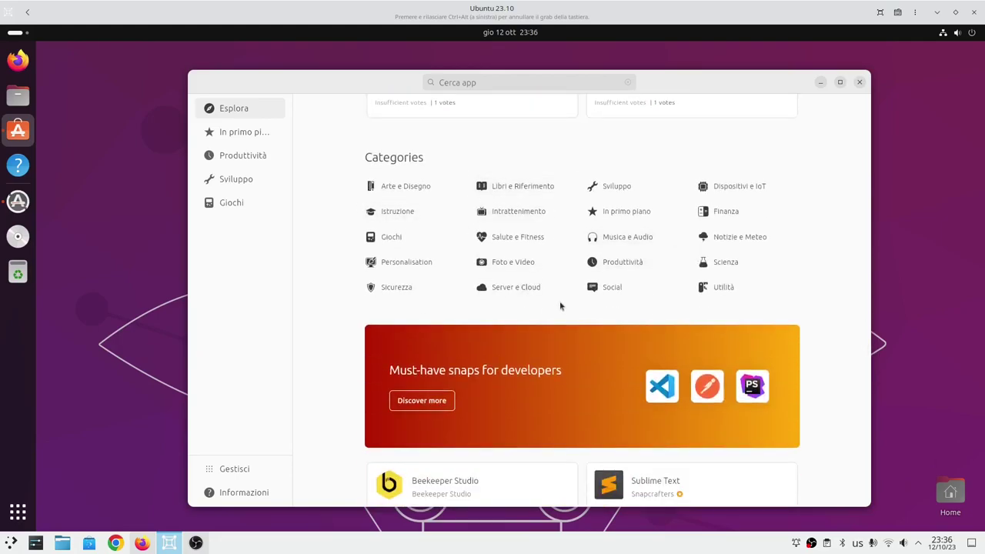
pyautogui.scroll(-3, 558, 291)
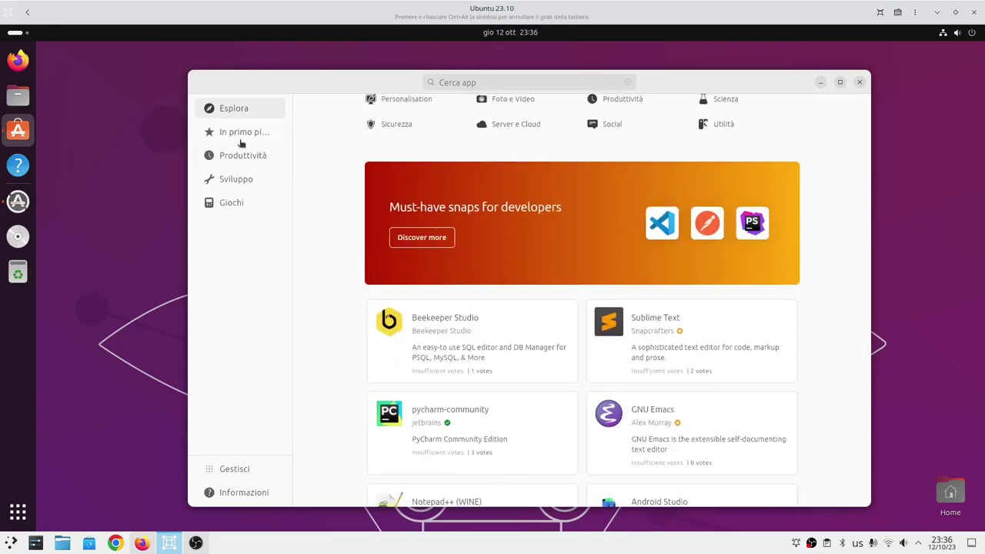
pyautogui.click(213, 134)
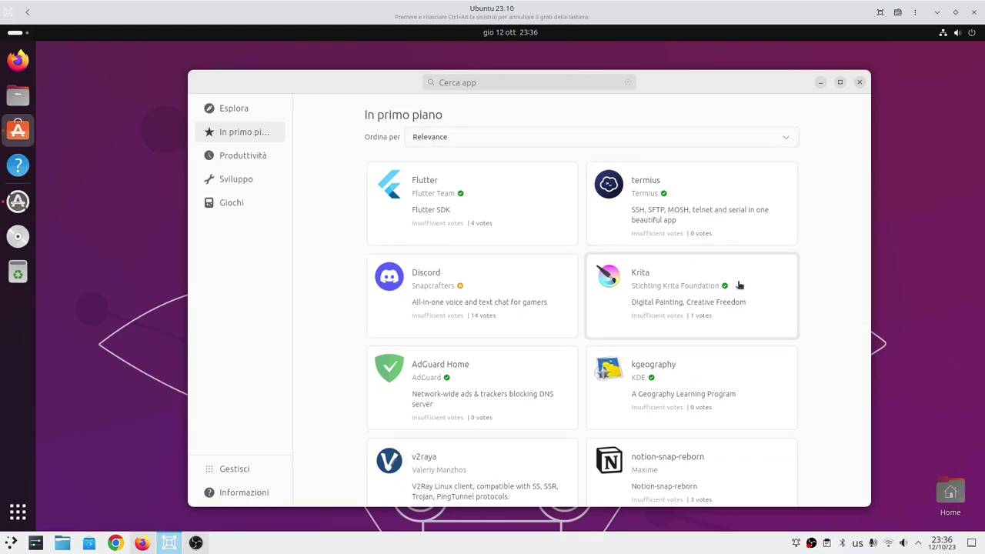
pyautogui.scroll(-5, 605, 336)
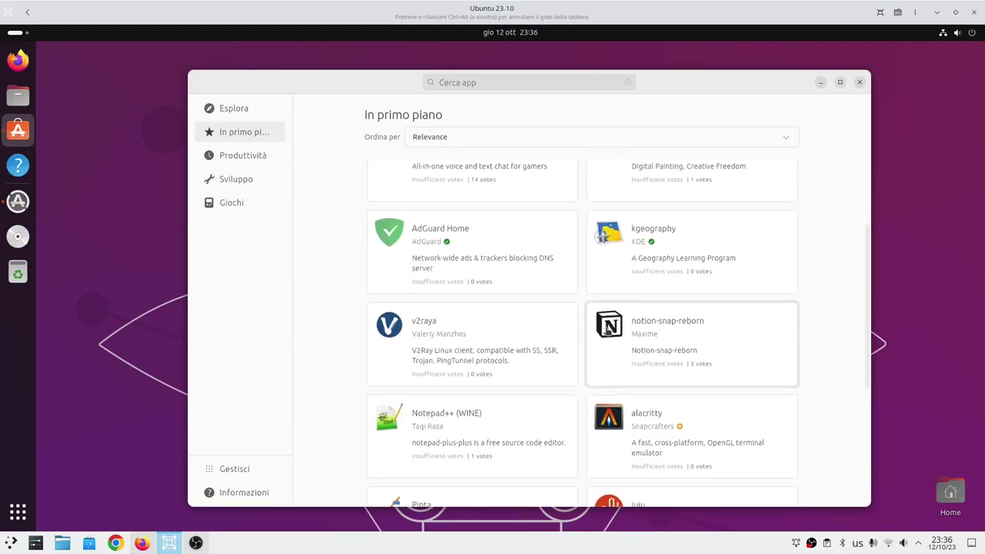
pyautogui.scroll(-3, 605, 336)
pyautogui.scroll(-2, 605, 330)
pyautogui.scroll(5, 606, 331)
pyautogui.scroll(5, 607, 331)
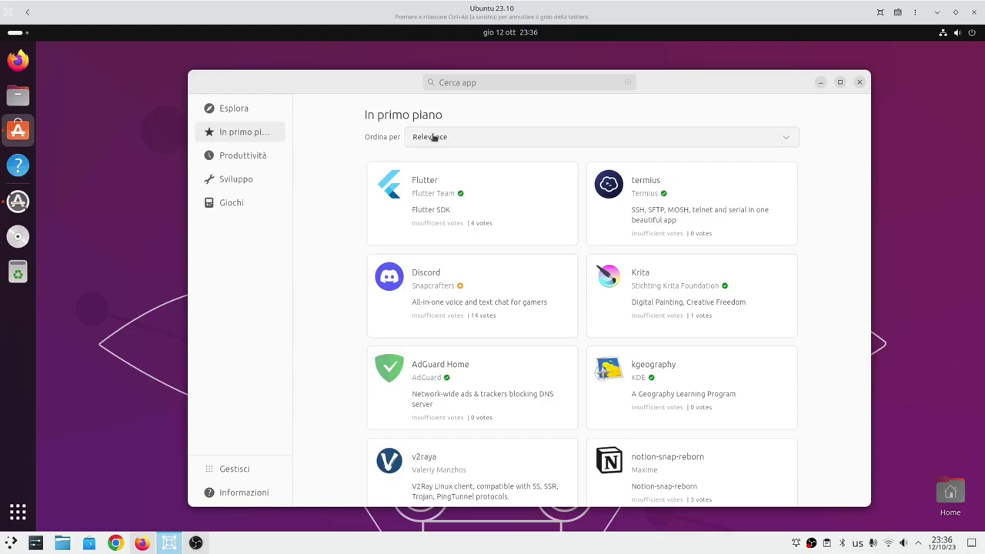
# Keep the list sorted by Relevance and switch to the Produttività category.
pyautogui.click(457, 141)
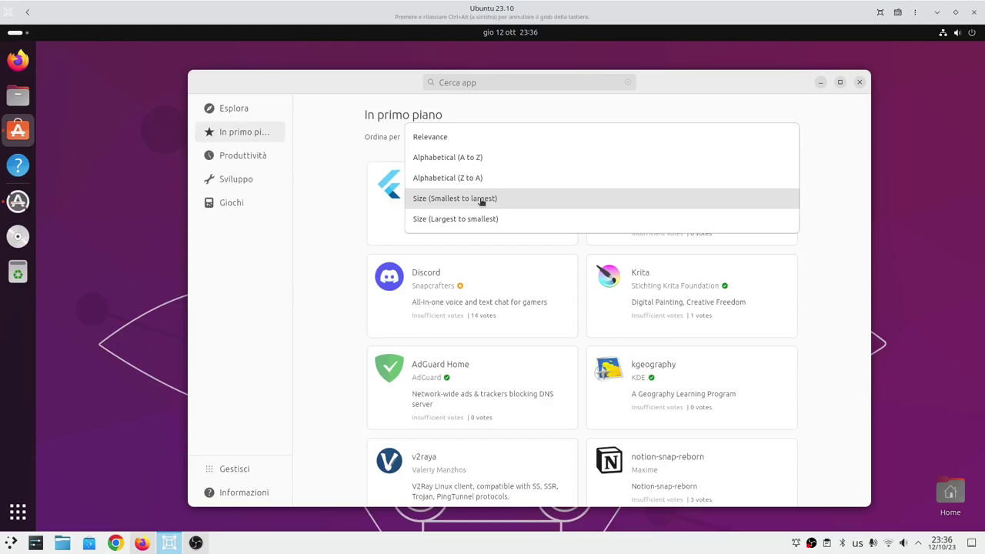
pyautogui.click(309, 201)
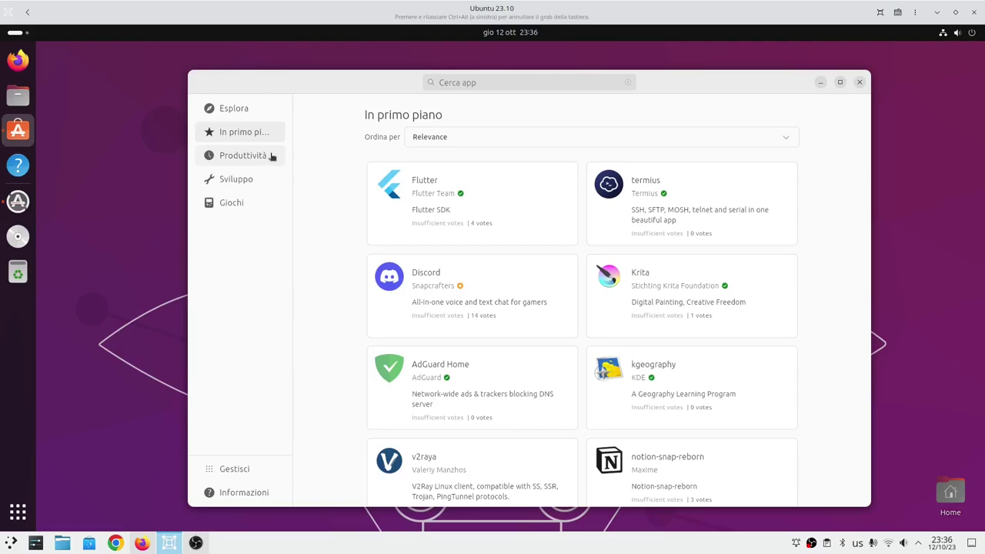
pyautogui.click(272, 157)
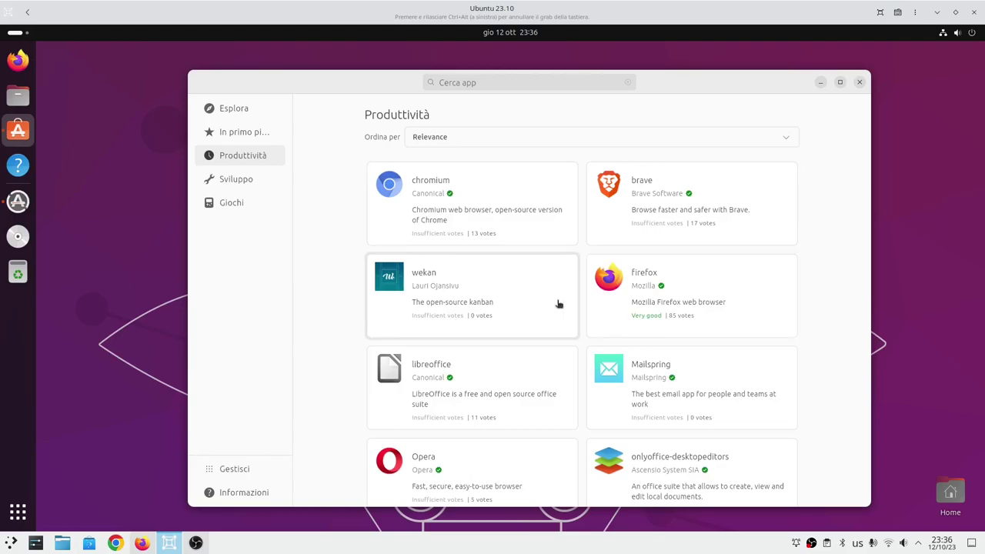
pyautogui.scroll(-1, 558, 303)
pyautogui.click(491, 345)
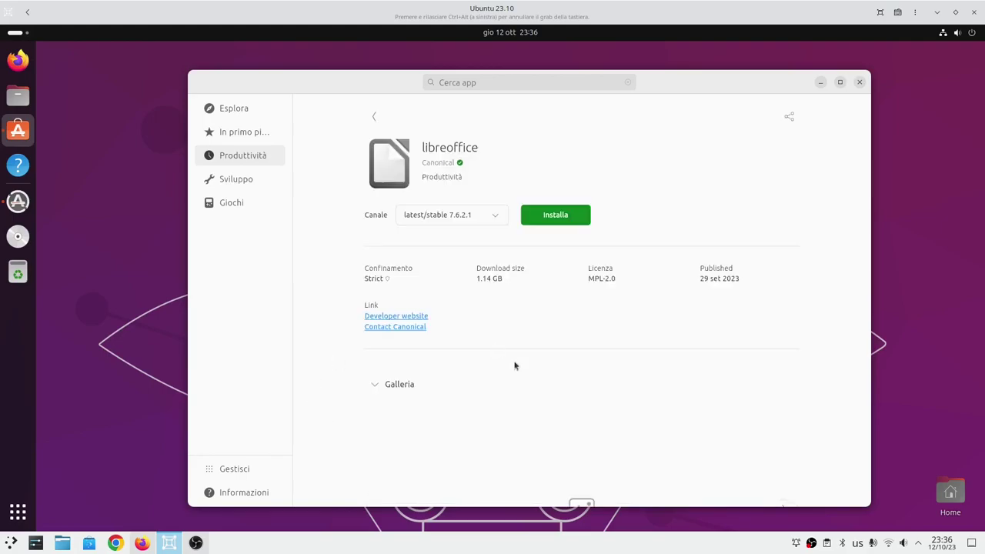
pyautogui.click(493, 215)
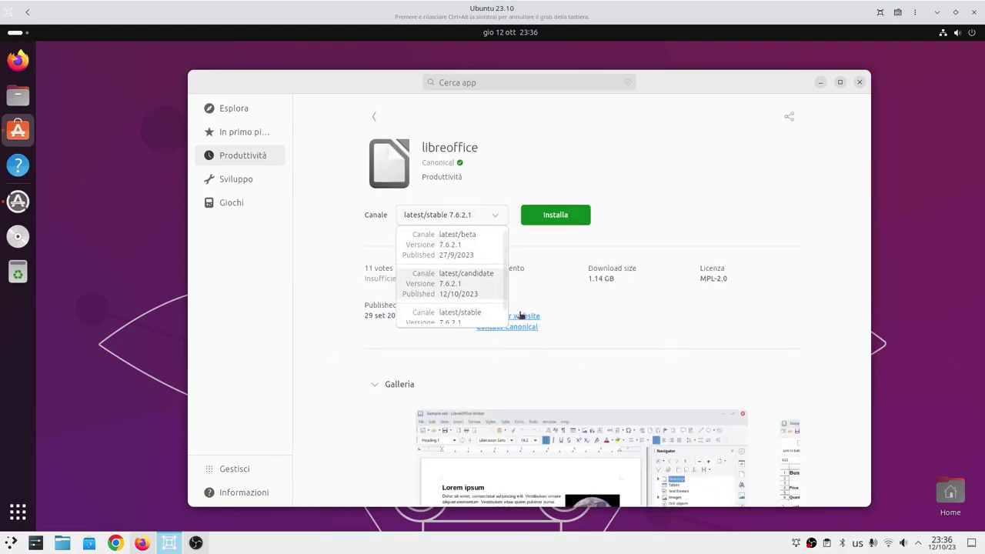
pyautogui.click(345, 134)
pyautogui.click(374, 116)
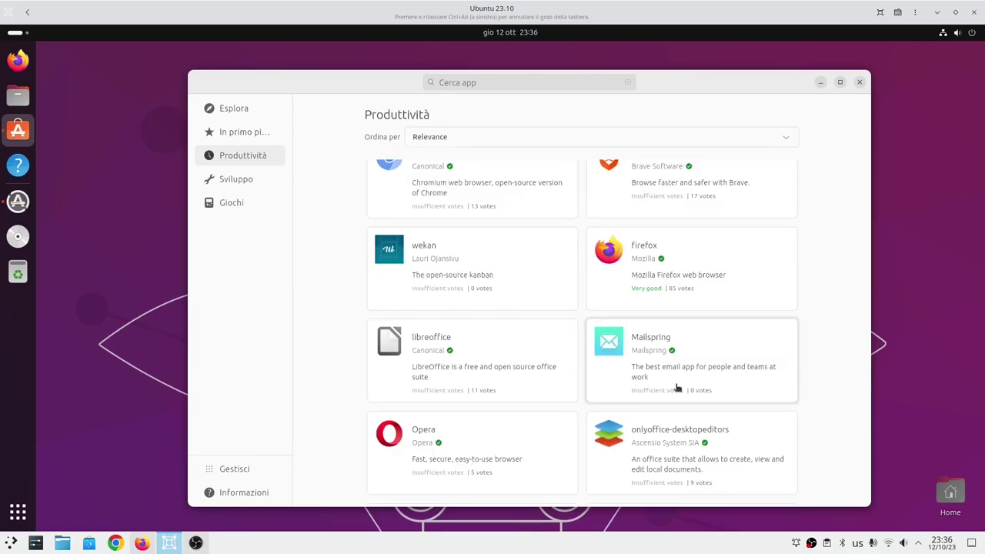
pyautogui.click(680, 458)
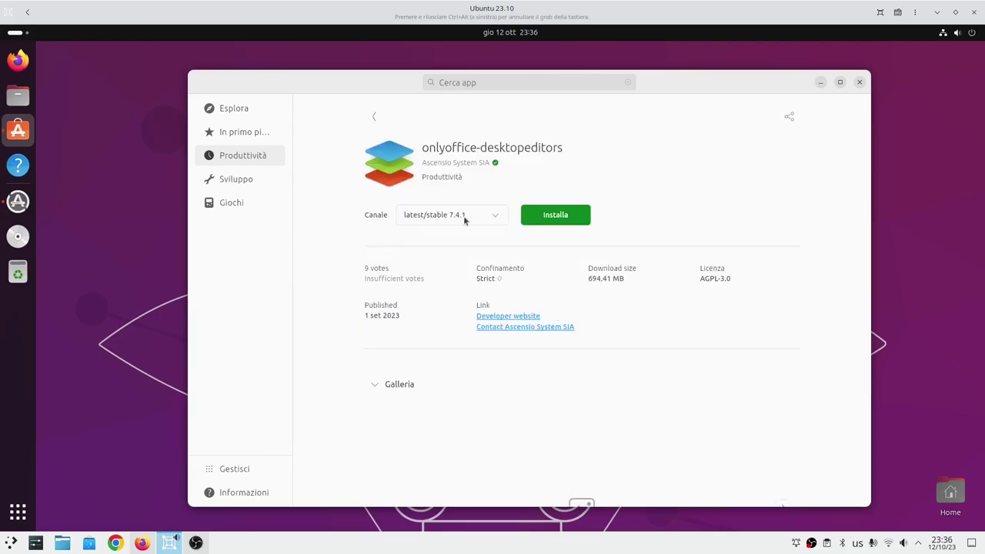
pyautogui.click(494, 216)
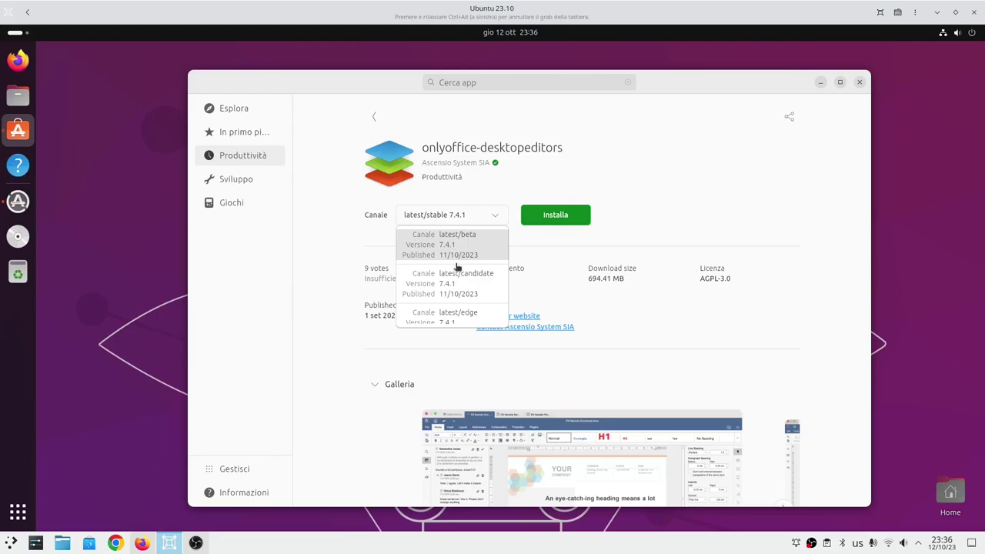
pyautogui.scroll(-3, 471, 290)
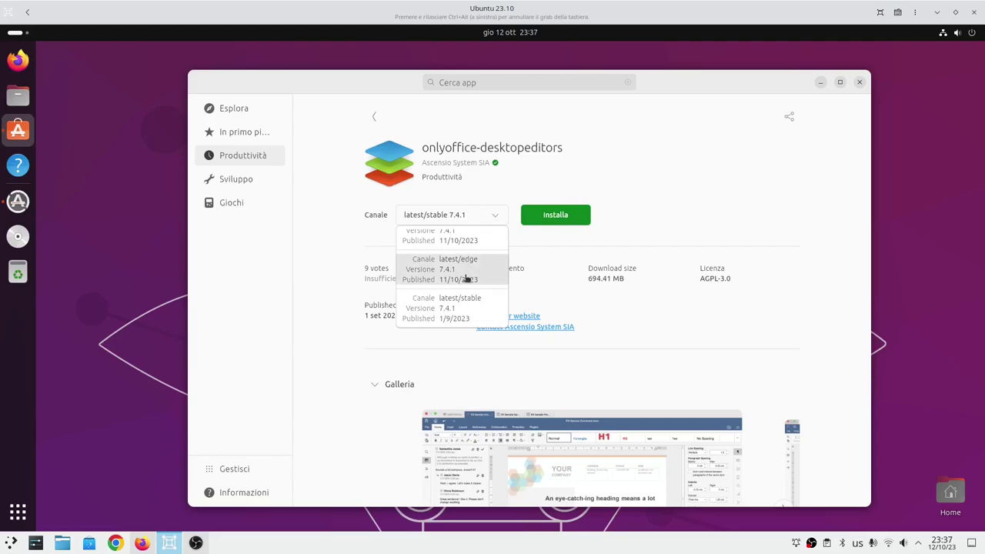
pyautogui.scroll(2, 465, 285)
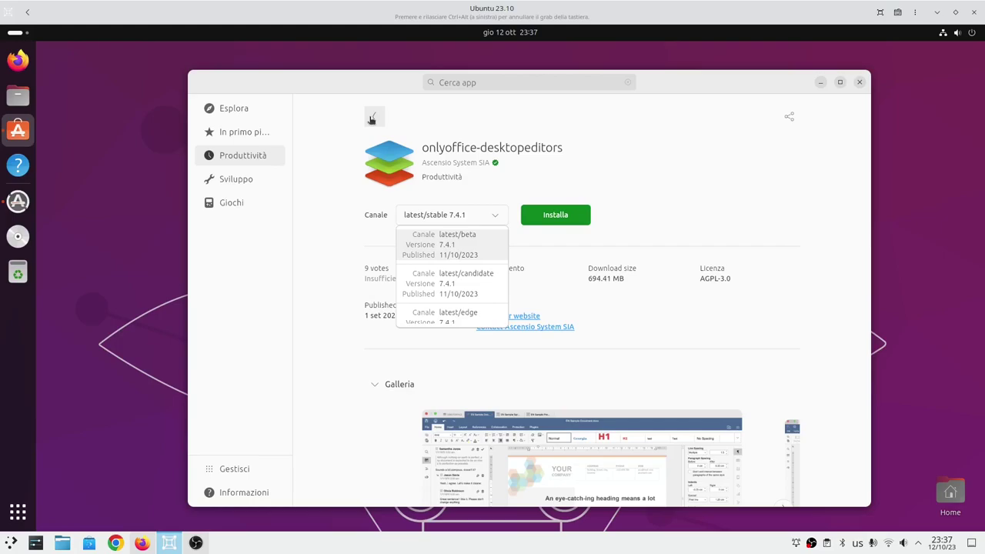
pyautogui.click(372, 118)
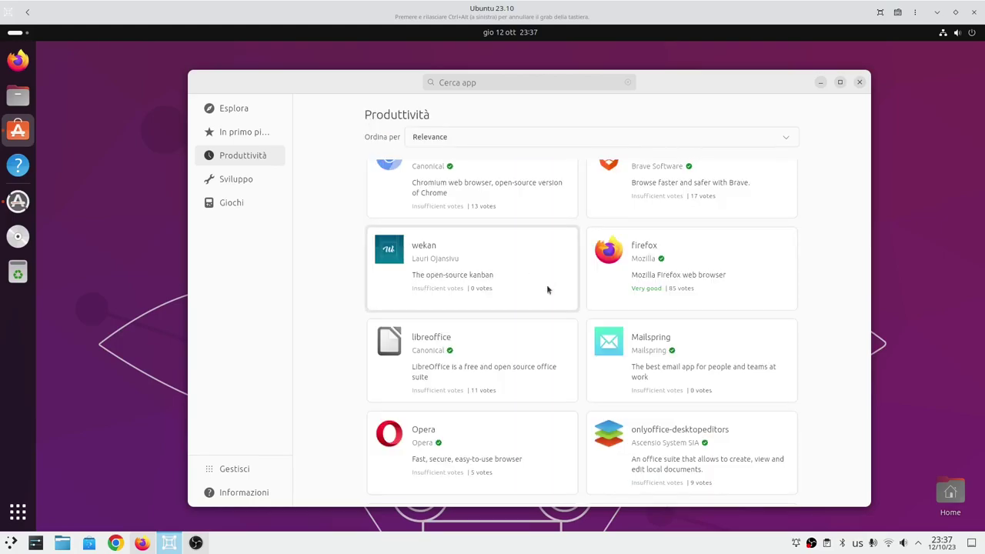
pyautogui.scroll(-5, 546, 285)
pyautogui.scroll(-8, 548, 287)
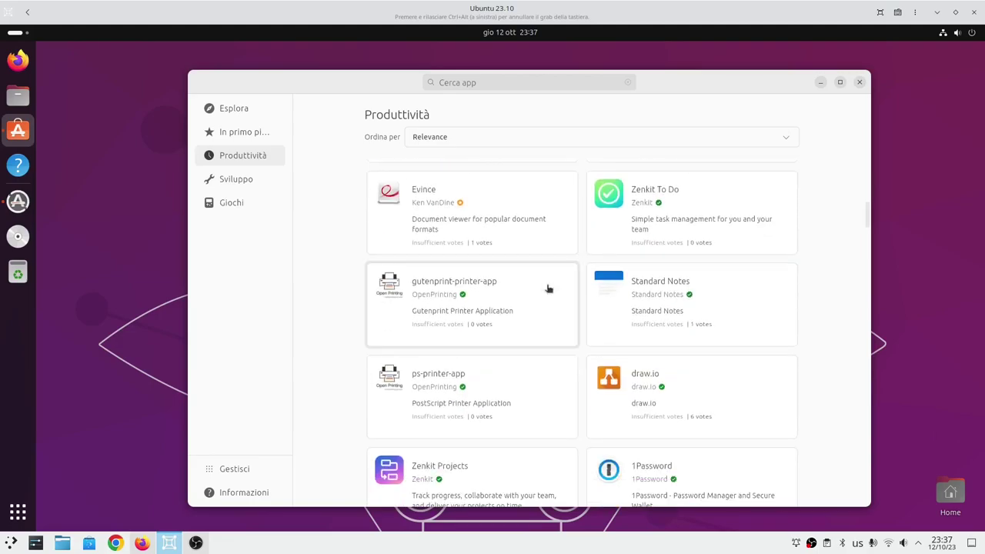
pyautogui.scroll(-6, 548, 287)
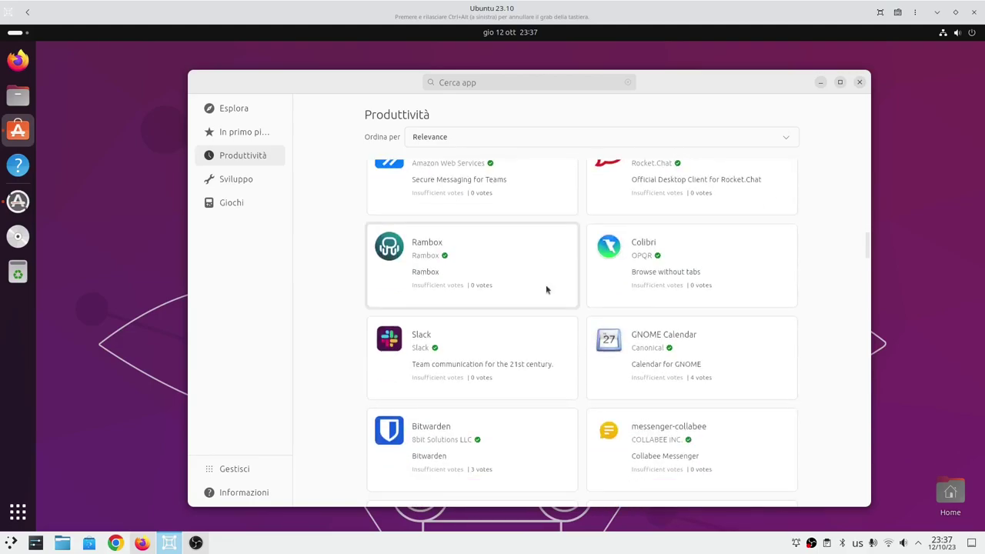
pyautogui.scroll(-2, 547, 288)
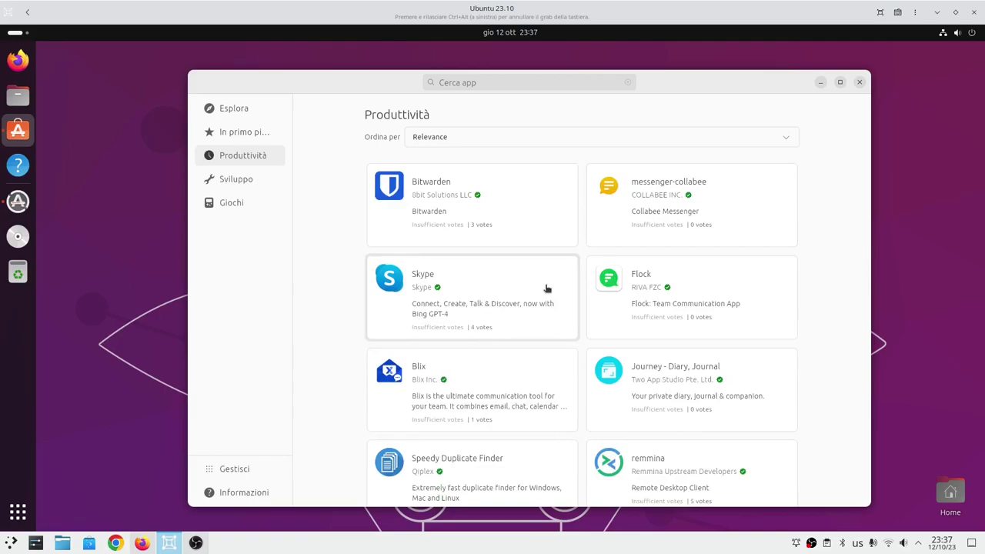
pyautogui.scroll(10, 547, 289)
pyautogui.scroll(10, 547, 288)
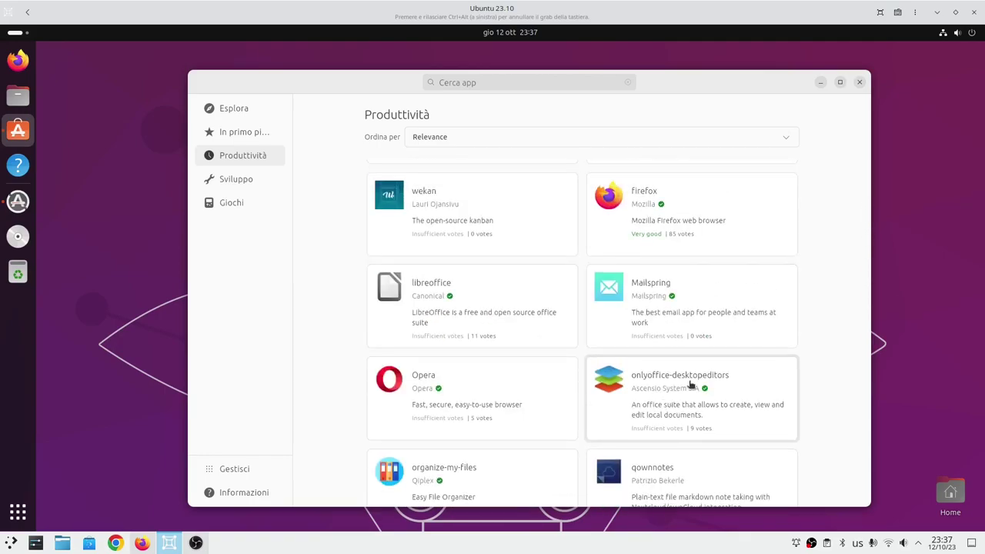
pyautogui.click(689, 386)
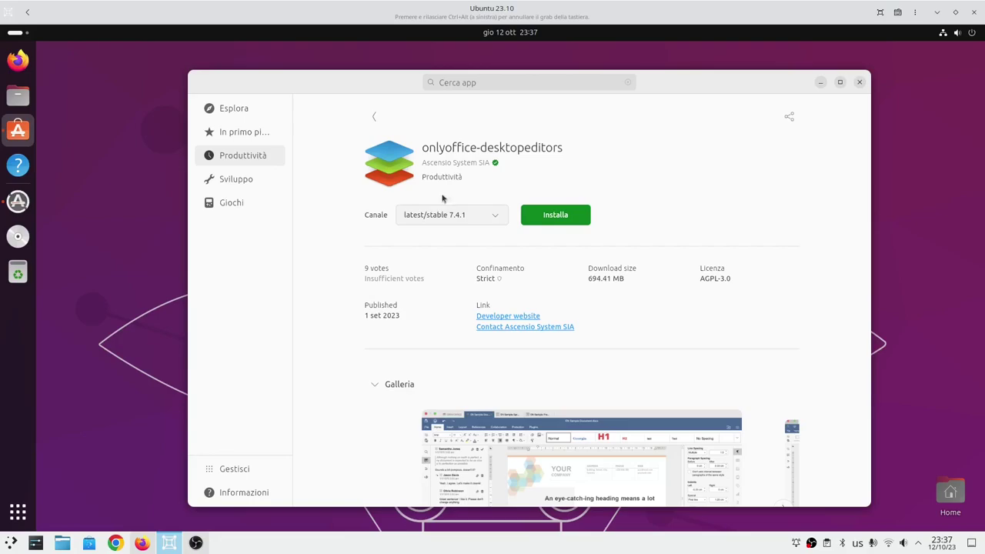
pyautogui.click(452, 222)
pyautogui.scroll(-2, 440, 289)
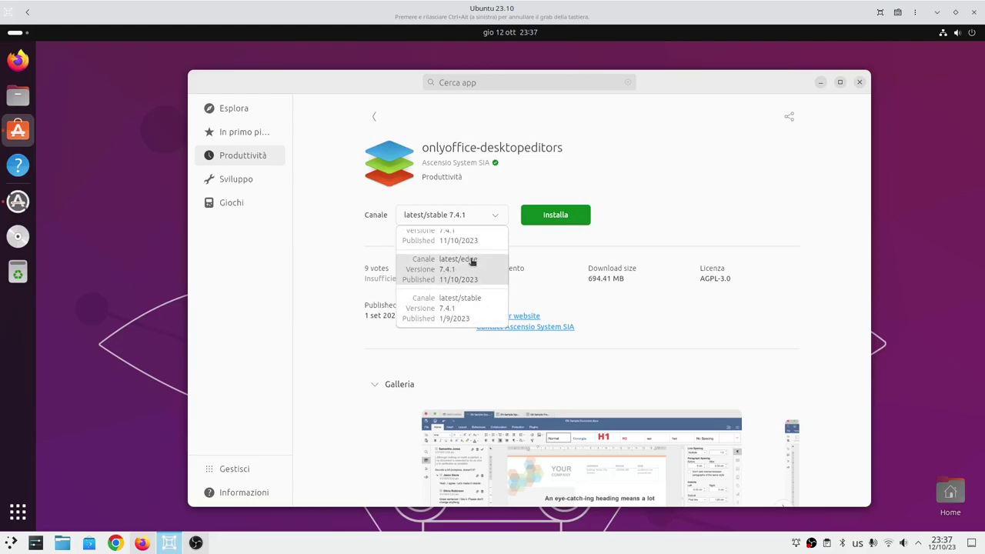
pyautogui.click(374, 116)
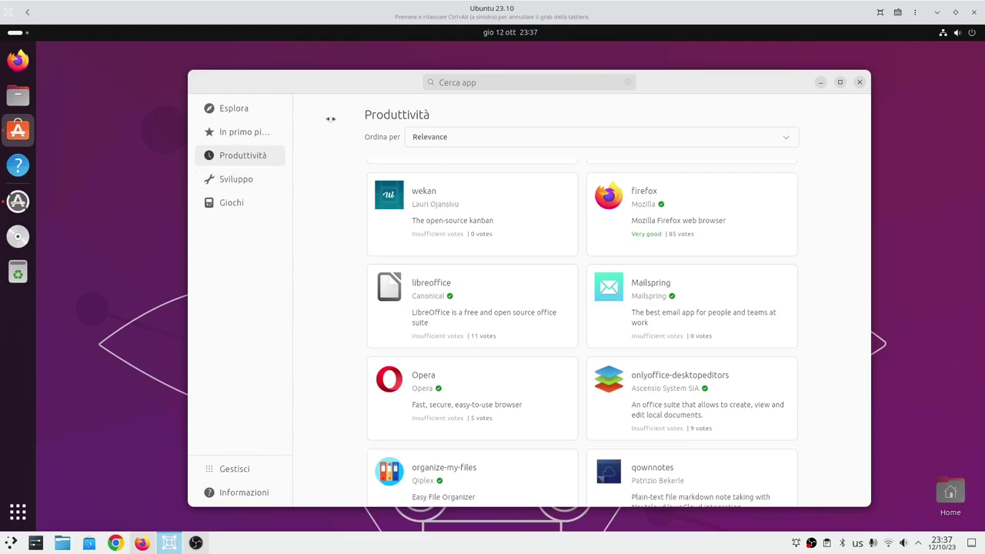
pyautogui.click(248, 184)
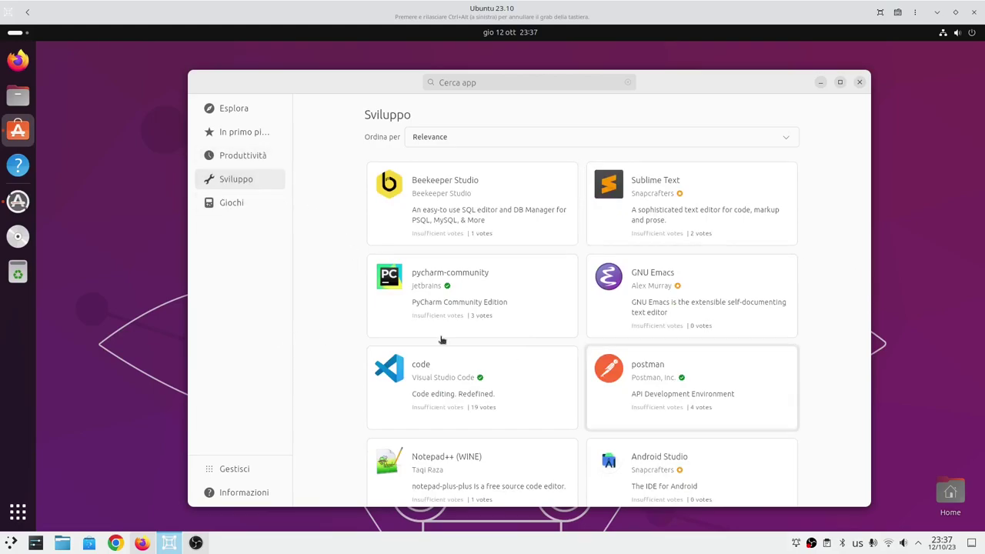
# Show the Giochi category sorted by Relevance, listing OpenRA, Warzone 2100, retroarch and Quadrapassel.
pyautogui.scroll(-4, 565, 315)
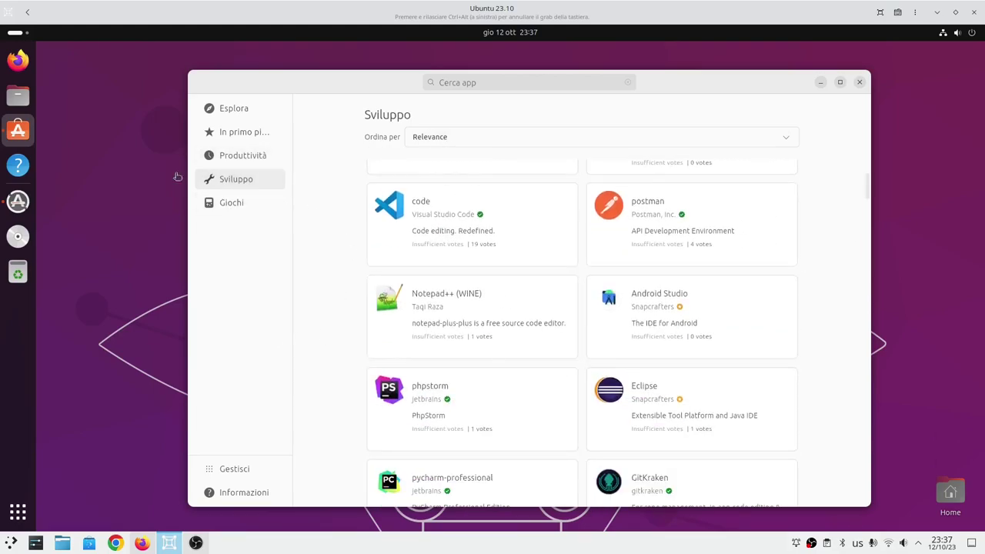
pyautogui.click(237, 201)
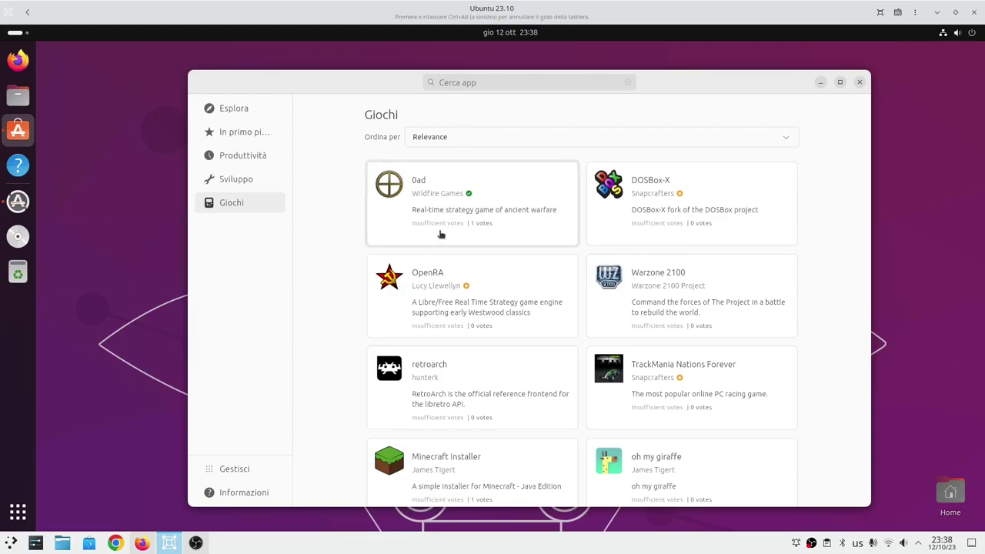
pyautogui.click(495, 137)
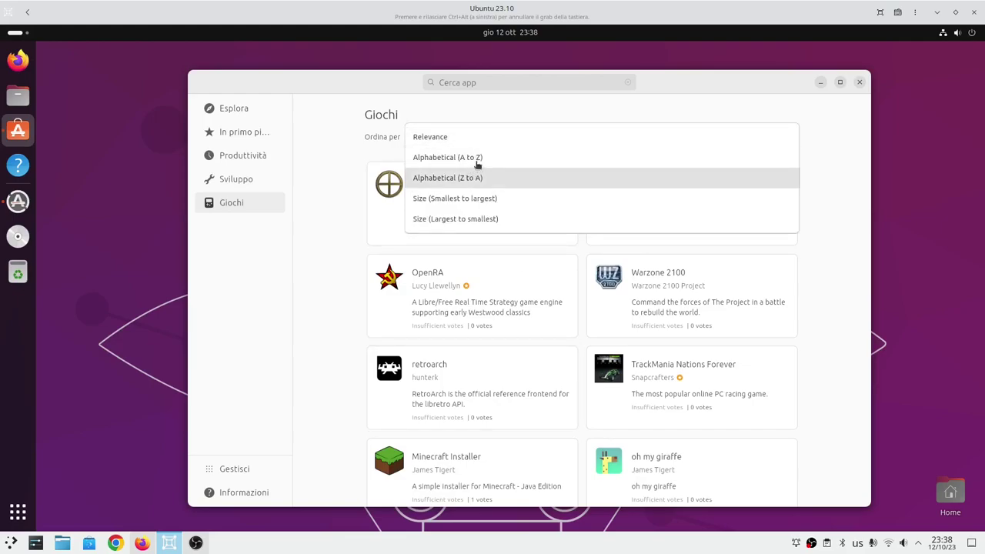
pyautogui.click(341, 254)
pyautogui.scroll(-10, 340, 251)
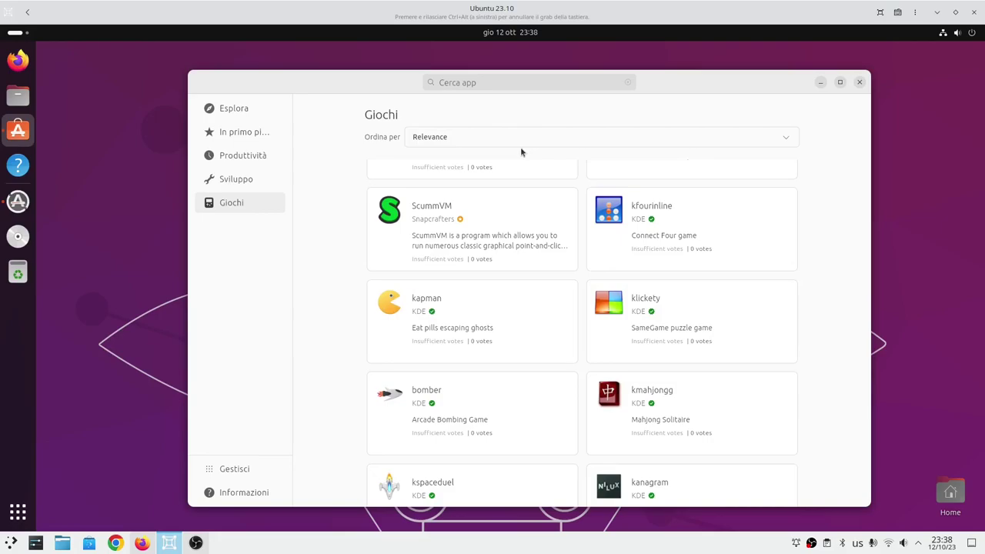
pyautogui.scroll(8, 314, 342)
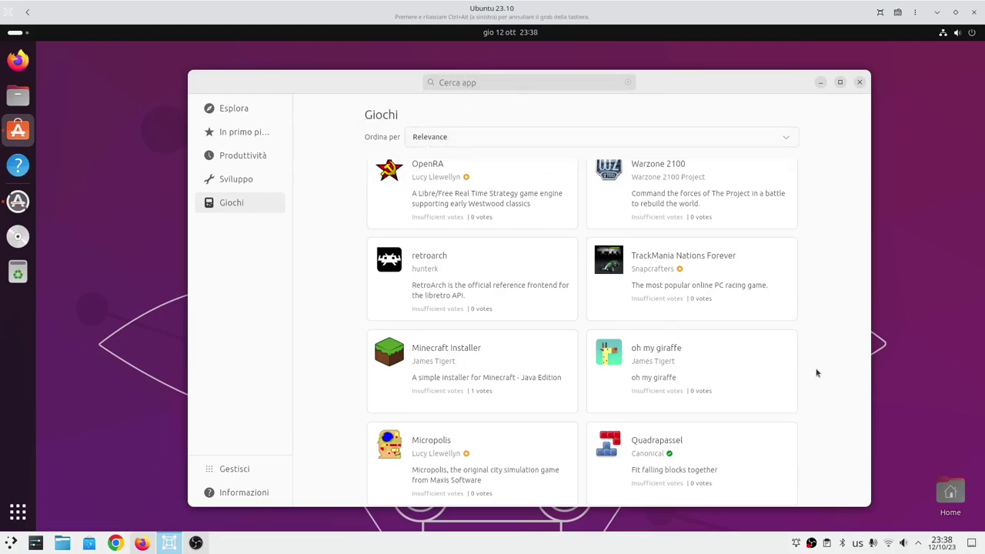
pyautogui.scroll(-3, 818, 372)
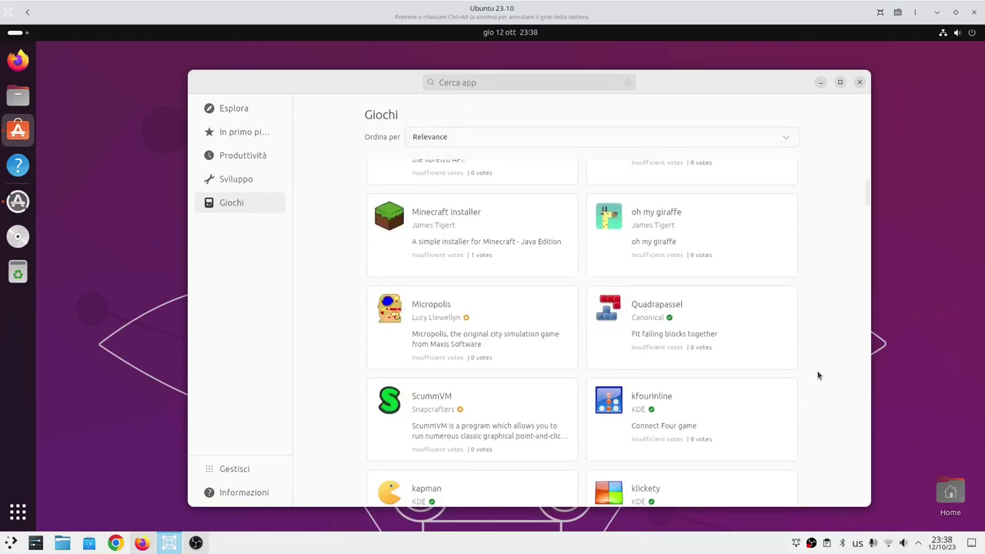
# Open the Gestisci page and check for app updates.
pyautogui.click(251, 473)
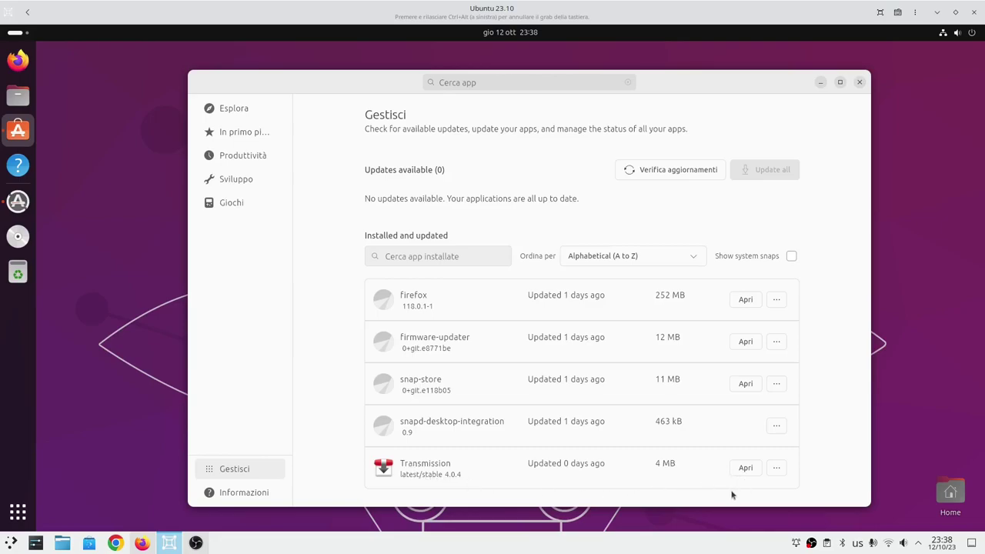
pyautogui.click(662, 171)
pyautogui.click(657, 175)
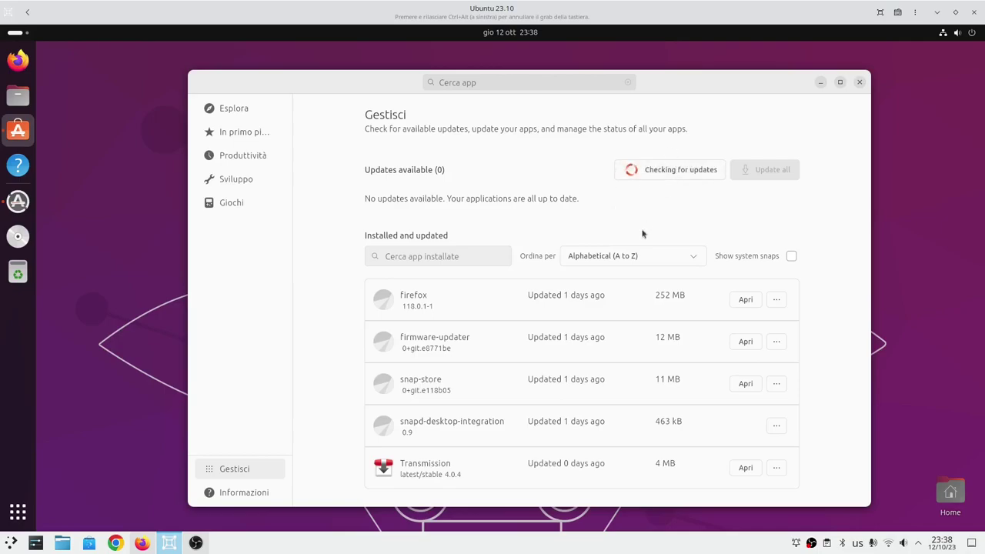
# Include system snaps in the installed apps list and scroll through it.
pyautogui.click(790, 257)
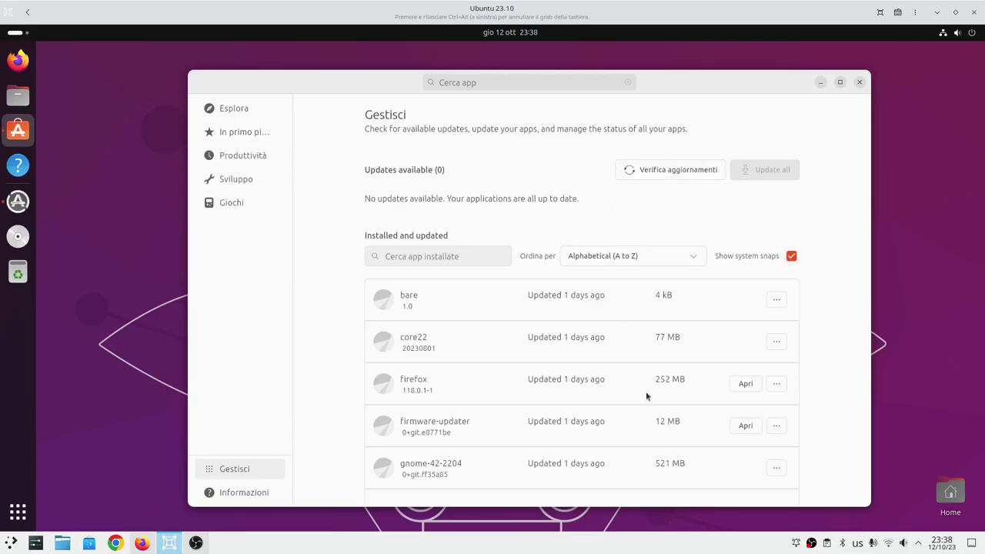
pyautogui.scroll(-5, 646, 390)
pyautogui.scroll(4, 645, 392)
pyautogui.scroll(1, 645, 396)
pyautogui.scroll(-1, 590, 361)
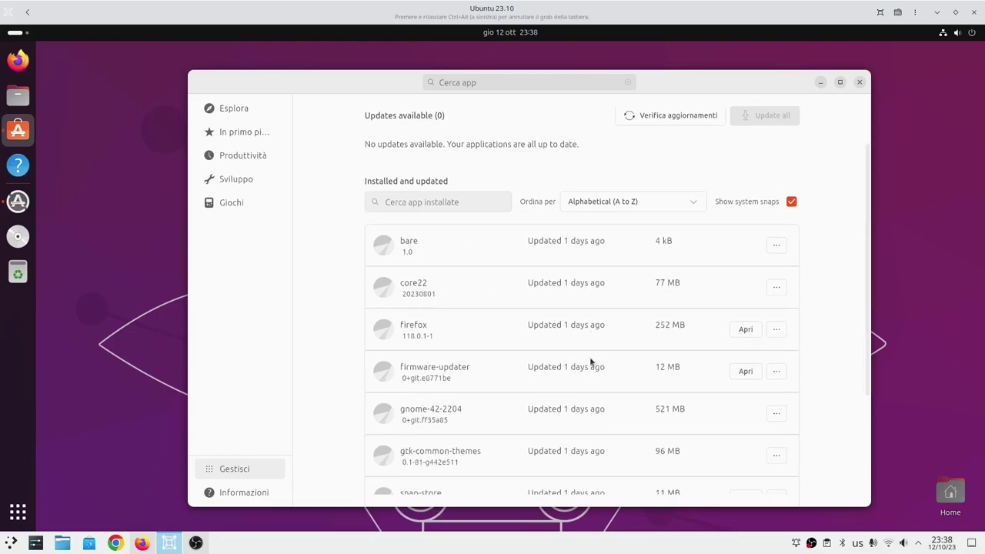
pyautogui.scroll(-1, 590, 361)
pyautogui.scroll(1, 780, 247)
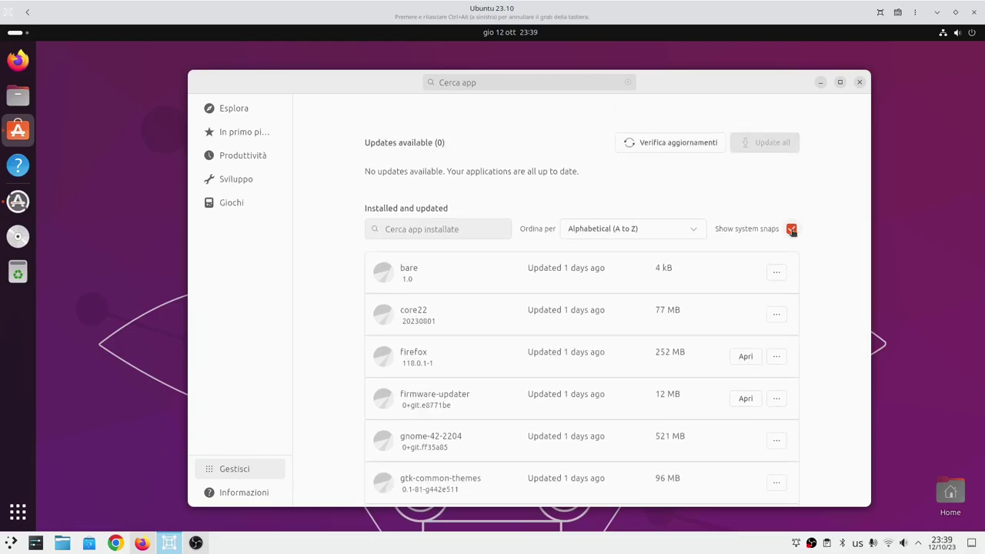
pyautogui.click(791, 231)
pyautogui.click(791, 256)
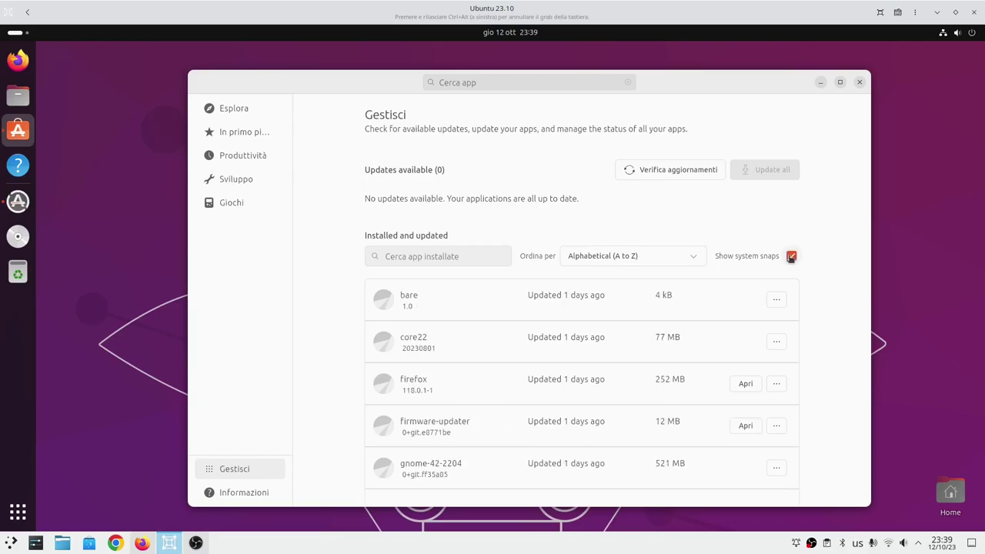
pyautogui.scroll(-2, 589, 398)
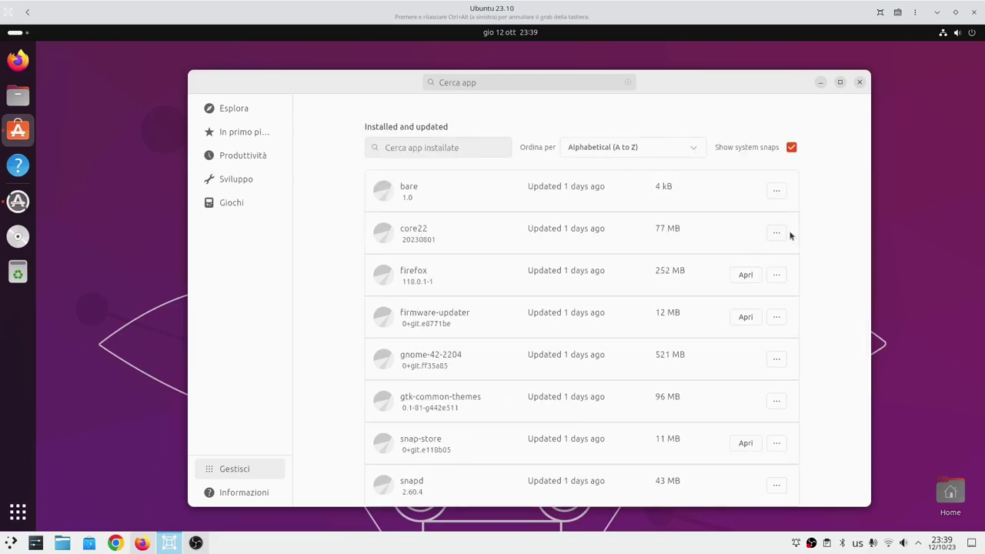
# Inspect core22's channel list and extra options, then go back and hide system snaps.
pyautogui.click(785, 256)
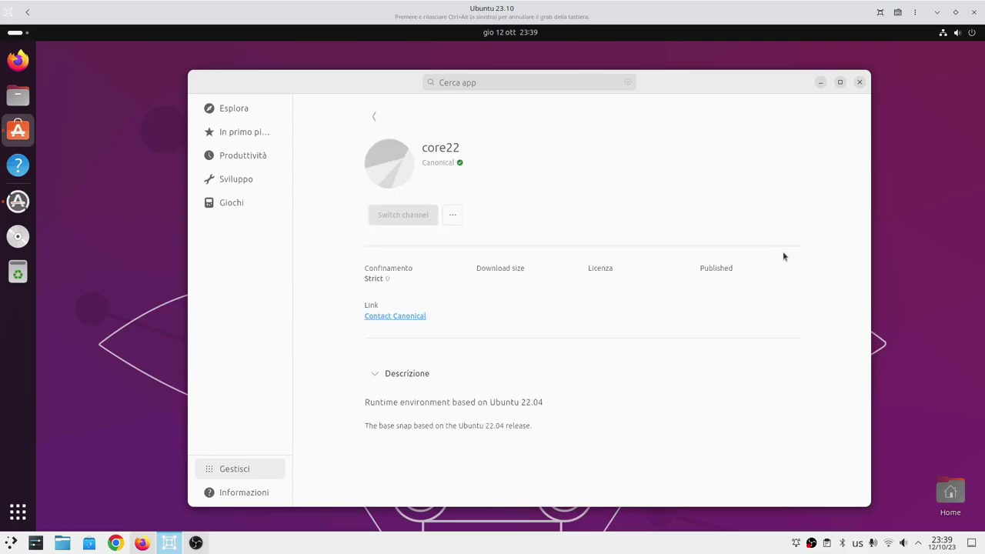
pyautogui.click(491, 218)
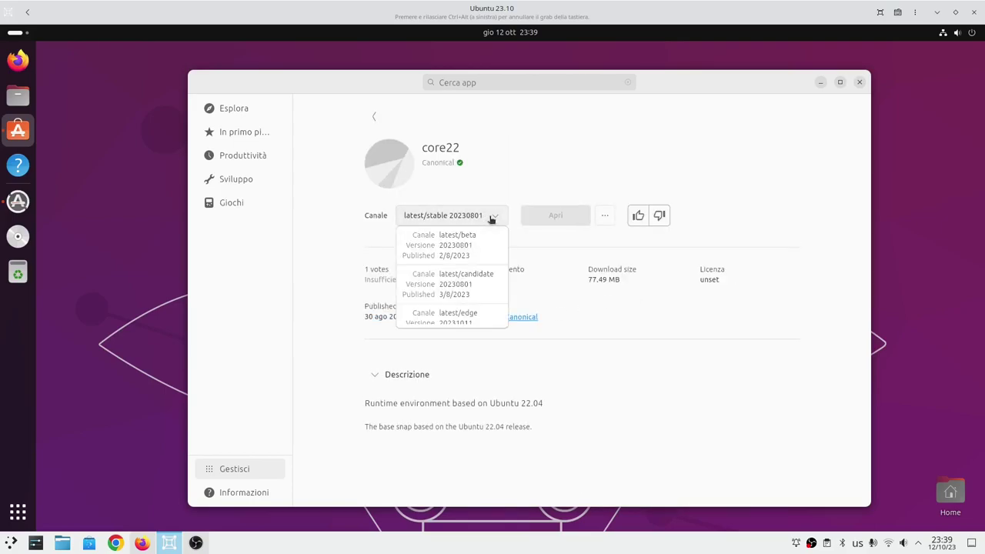
pyautogui.click(547, 166)
pyautogui.click(605, 215)
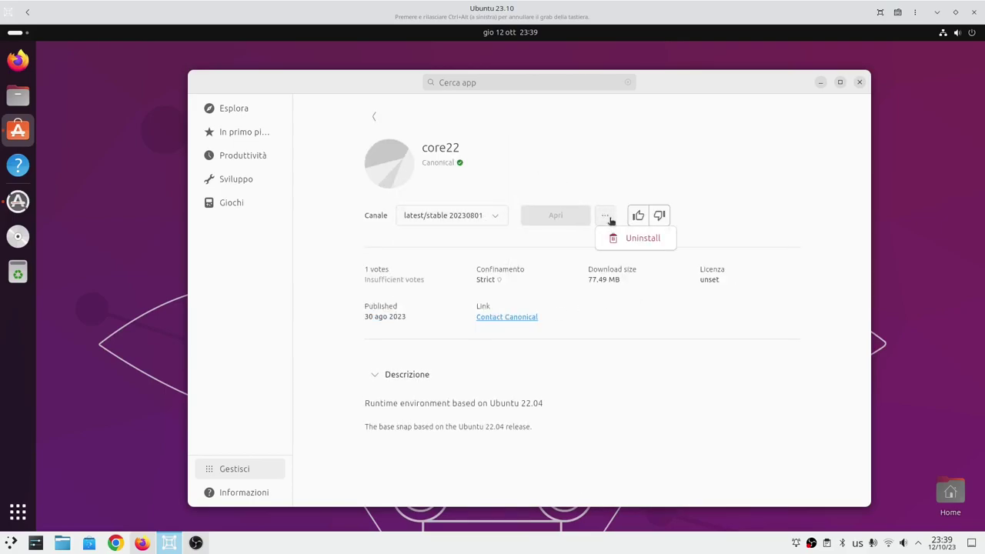
pyautogui.click(372, 117)
pyautogui.click(792, 149)
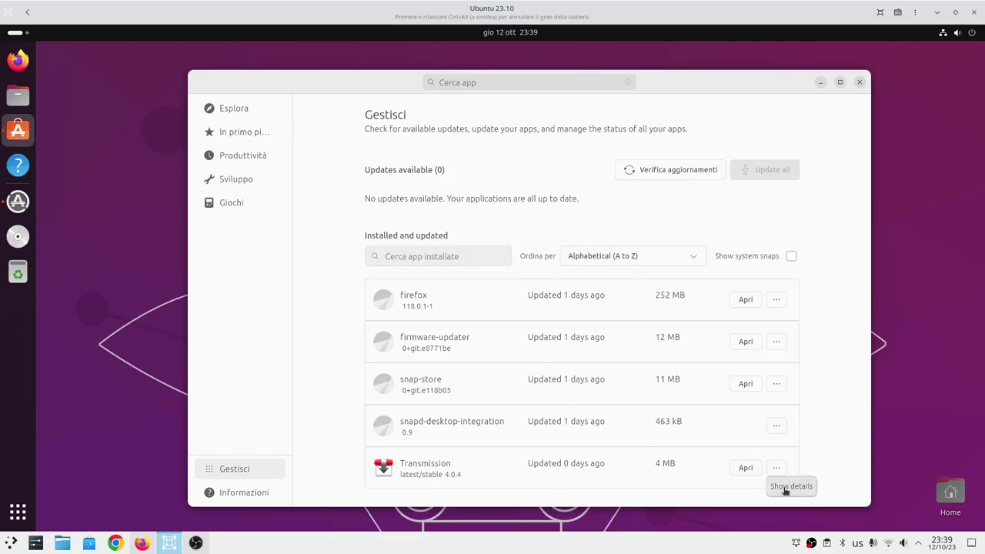
# Switch Transmission to the latest/edge channel.
pyautogui.click(784, 489)
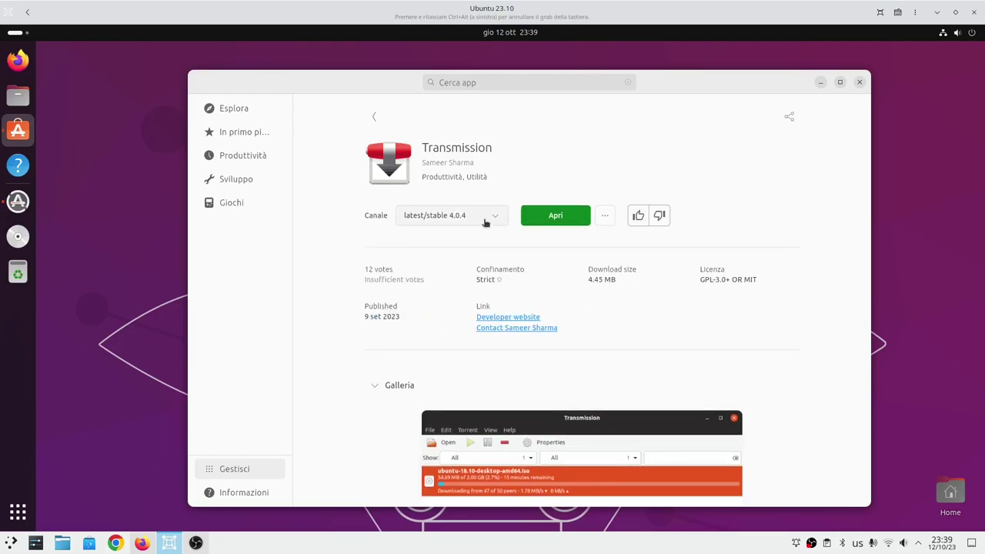
pyautogui.click(436, 221)
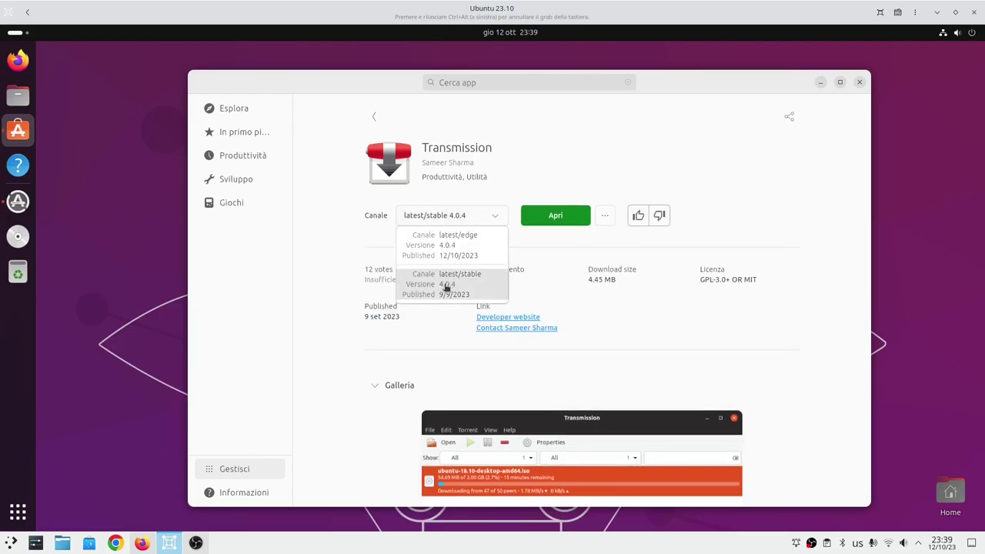
pyautogui.click(466, 250)
pyautogui.click(555, 216)
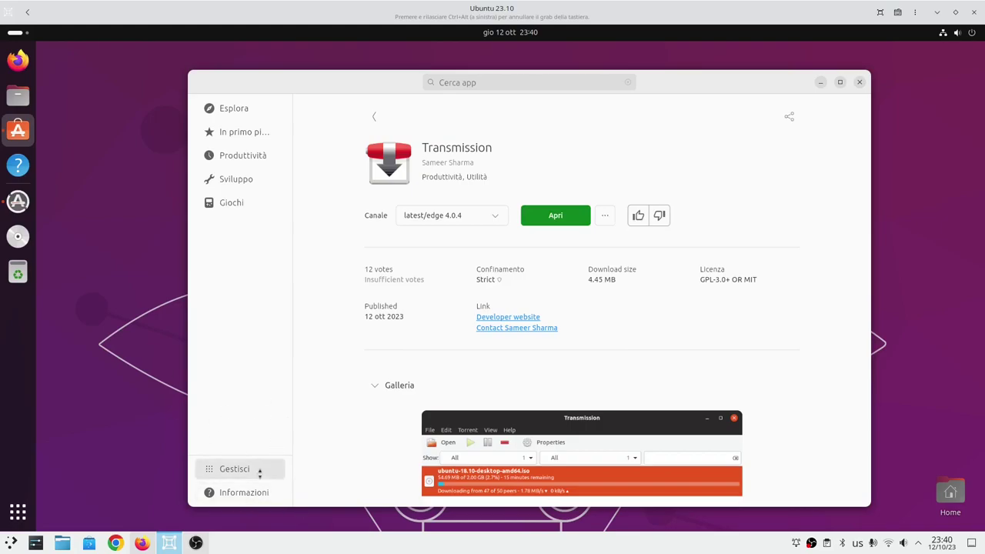
# Launch Transmission to test it, close it, and return to the installed apps list.
pyautogui.click(556, 217)
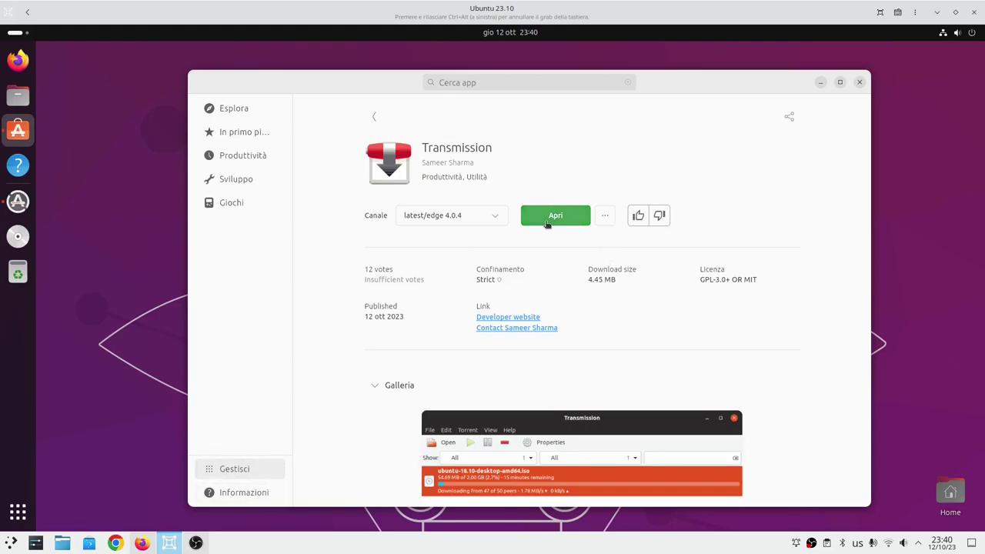
pyautogui.moveTo(197, 51); pyautogui.dragTo(356, 159)
pyautogui.click(491, 157)
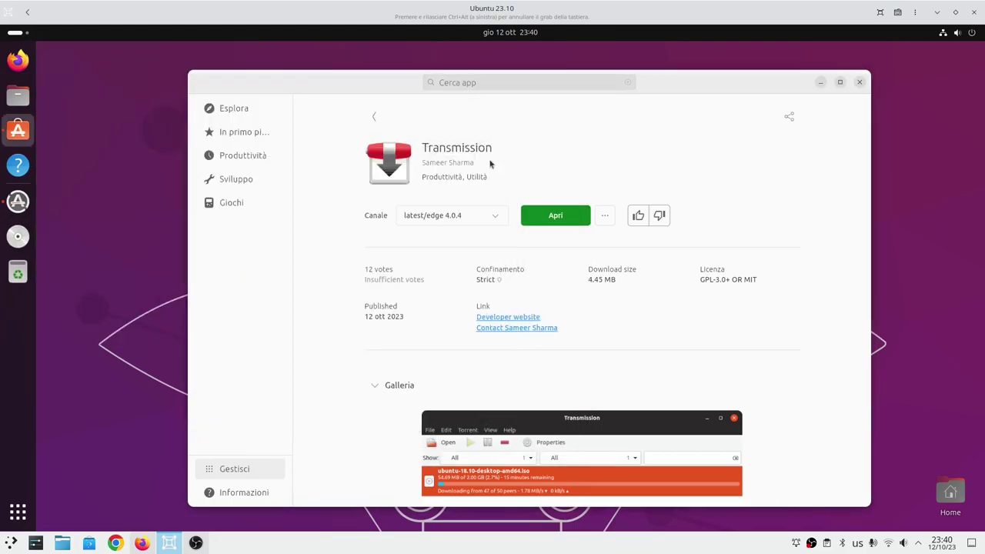
pyautogui.click(469, 218)
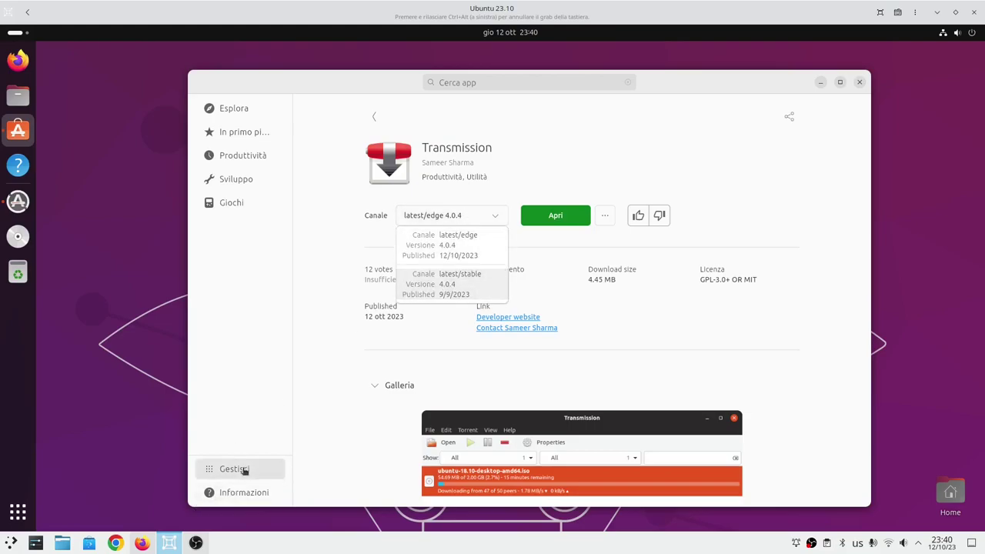
pyautogui.click(243, 493)
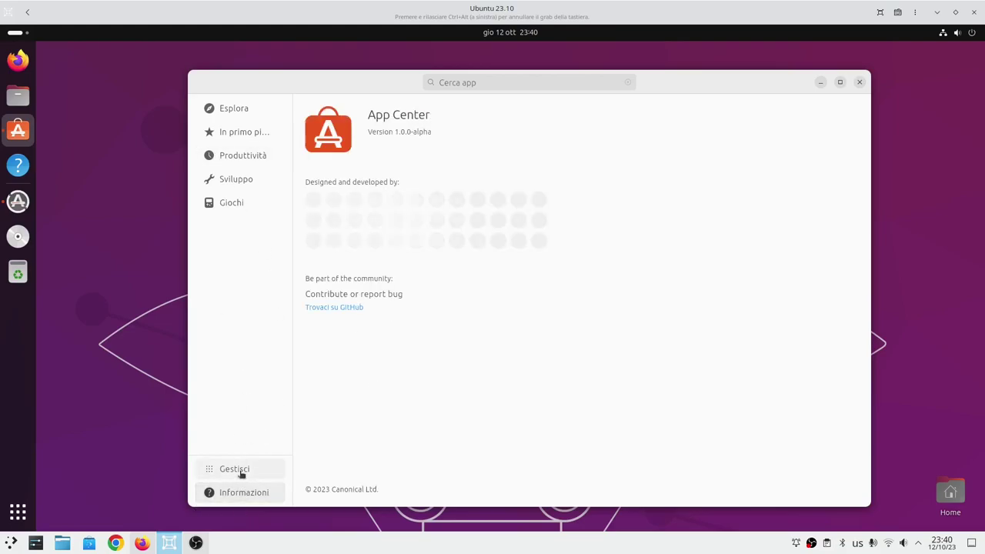
pyautogui.click(242, 472)
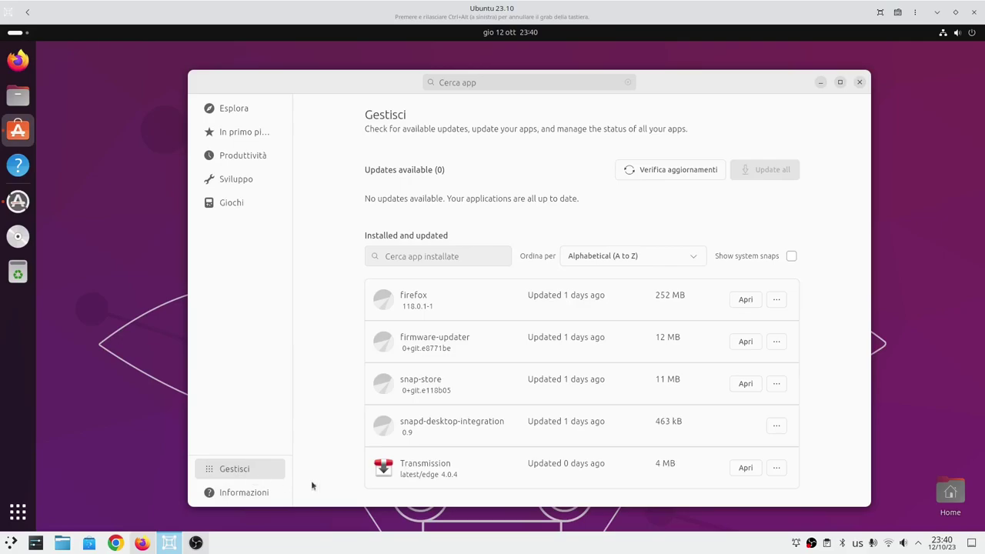
# Switch Firefox to latest/edge 120.0a1, authenticating with the account password.
pyautogui.click(776, 308)
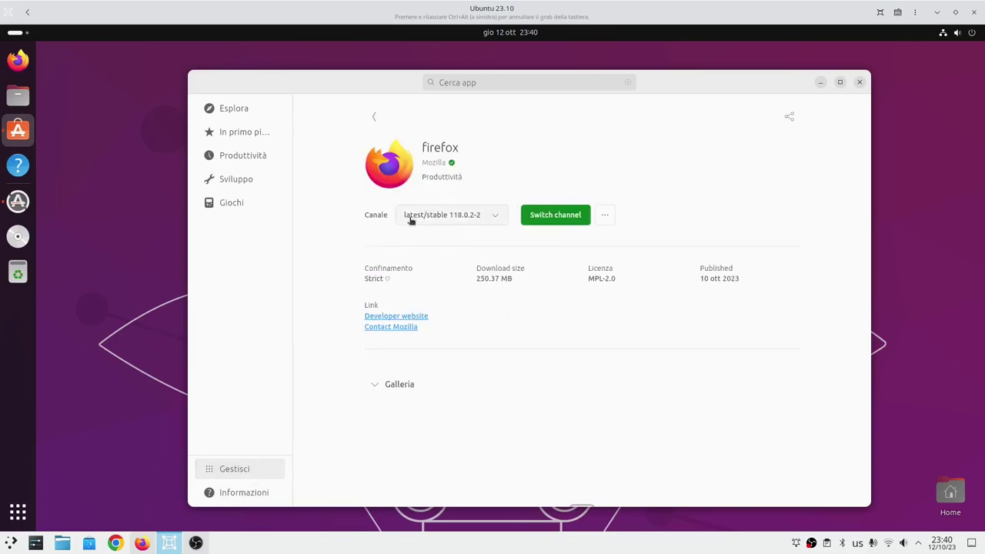
pyautogui.click(411, 220)
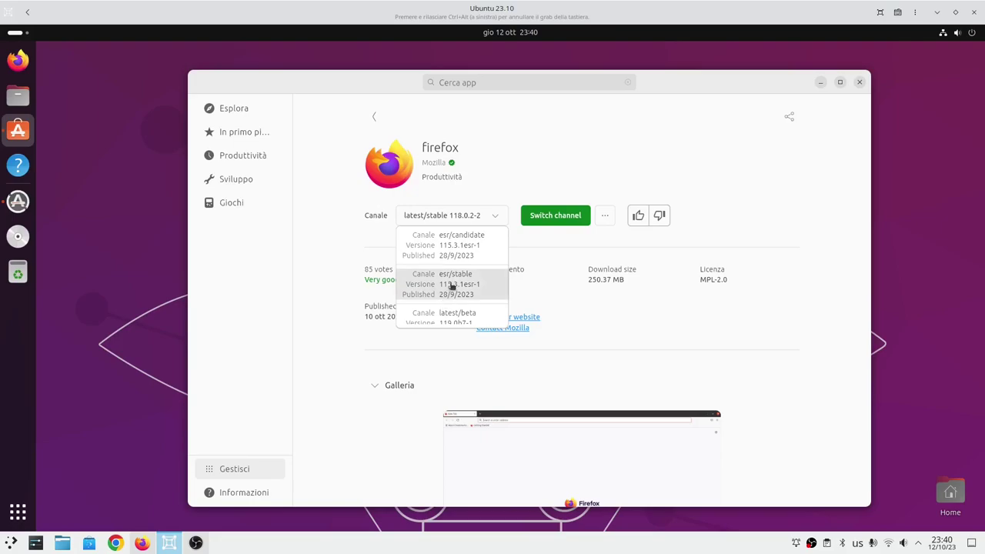
pyautogui.scroll(-1, 454, 256)
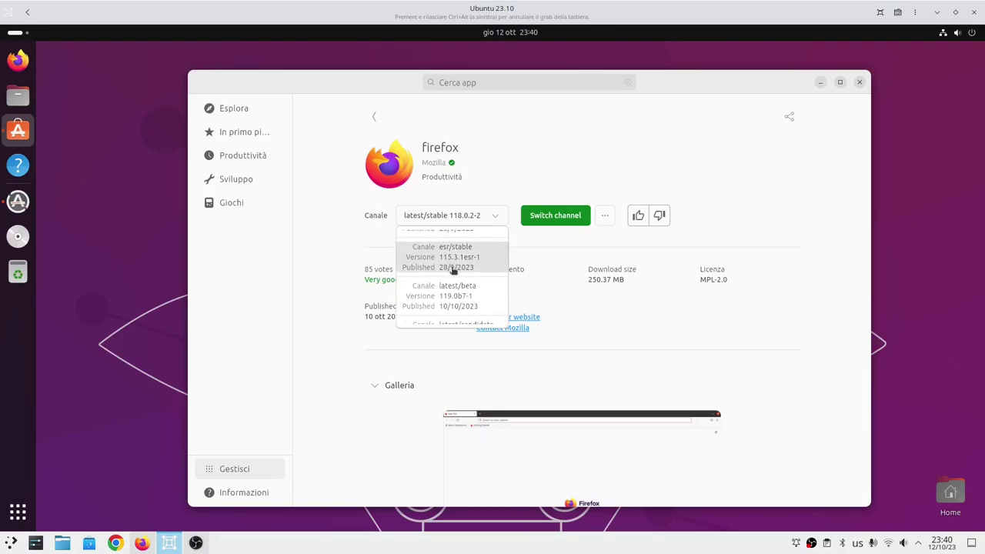
pyautogui.scroll(-3, 454, 271)
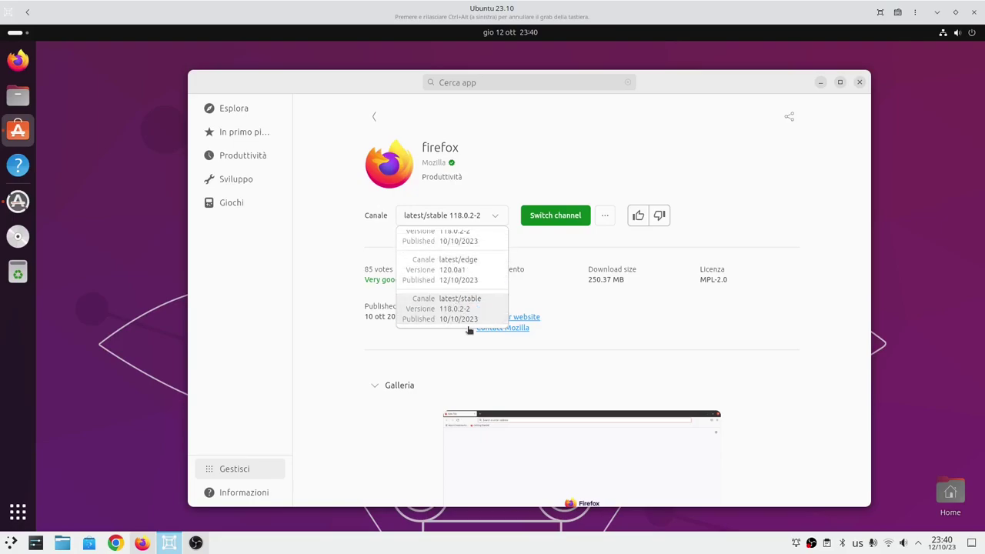
pyautogui.click(471, 278)
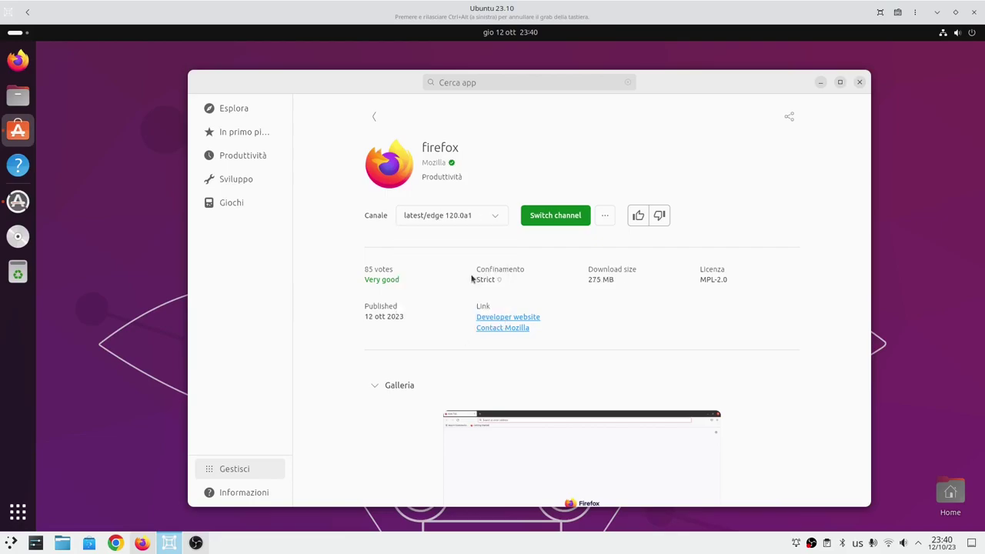
pyautogui.click(559, 224)
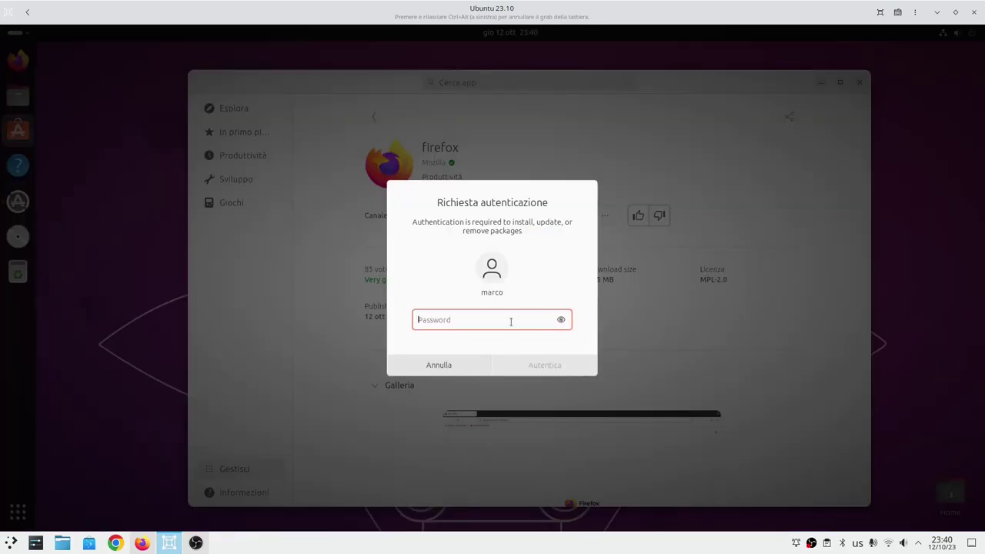
pyautogui.write('••')
pyautogui.click(534, 366)
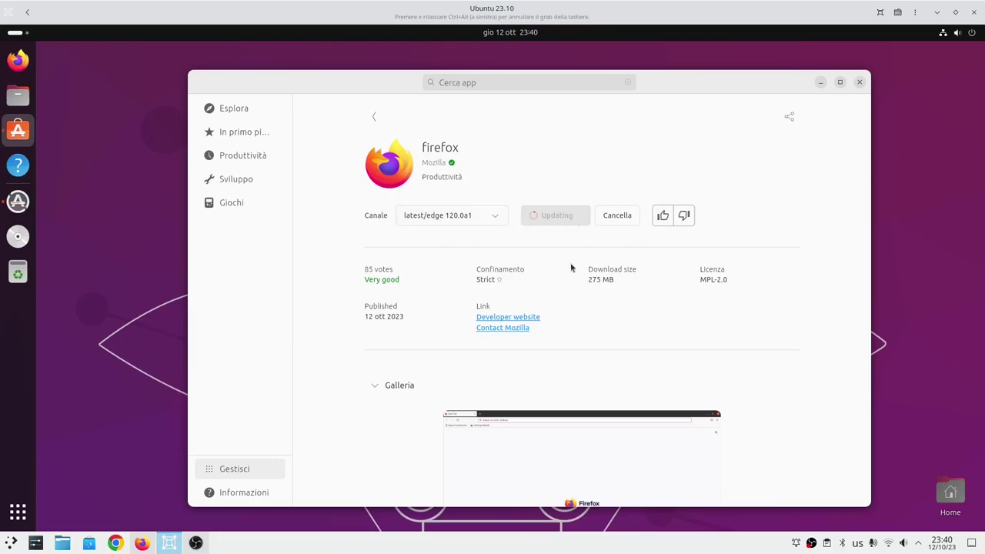
pyautogui.moveTo(669, 89); pyautogui.dragTo(637, 84)
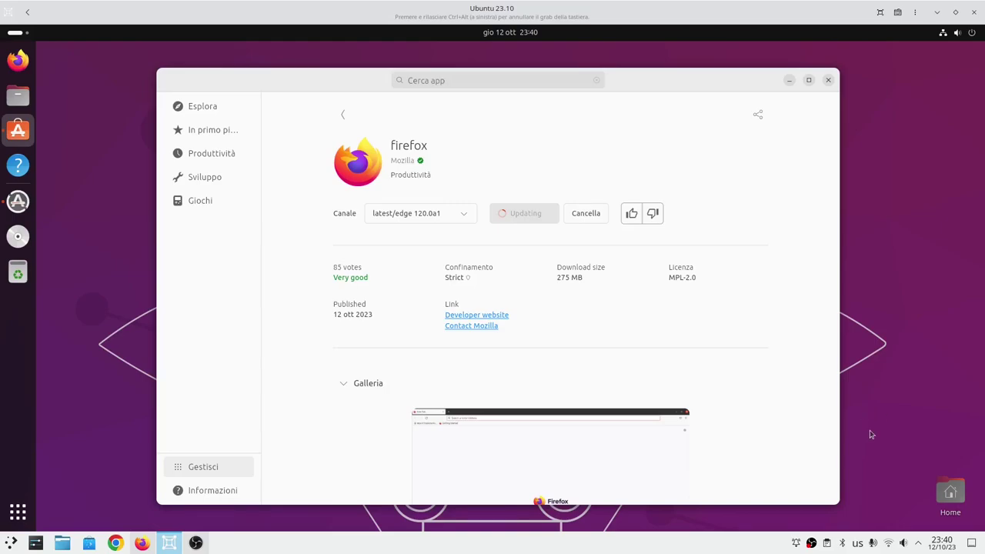
pyautogui.click(788, 80)
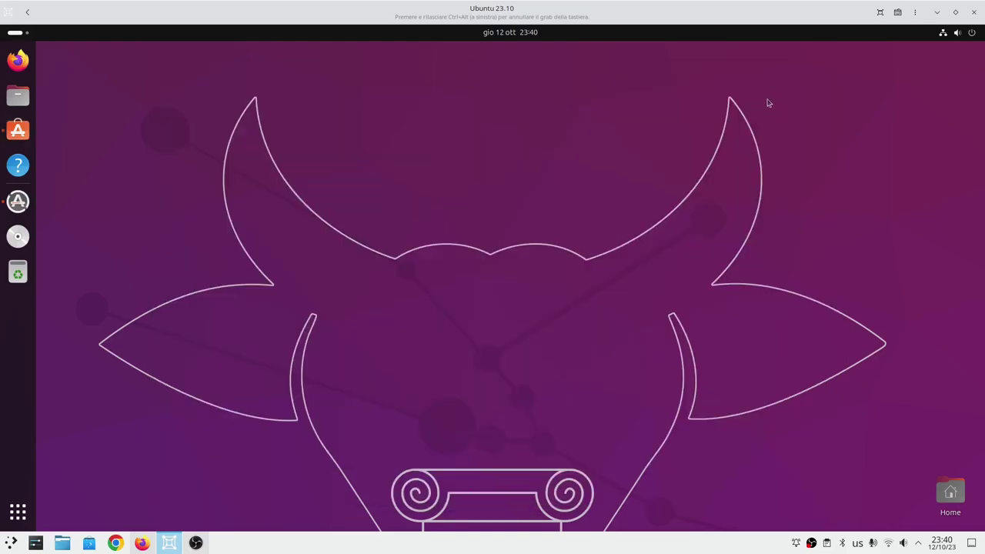
pyautogui.click(18, 95)
pyautogui.moveTo(163, 58); pyautogui.dragTo(321, 155)
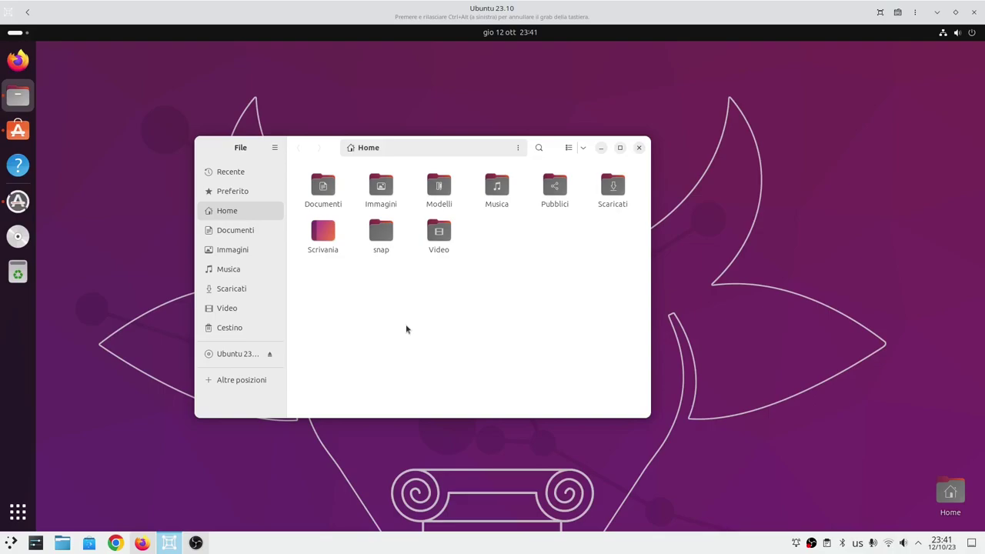
pyautogui.moveTo(327, 150); pyautogui.dragTo(423, 166)
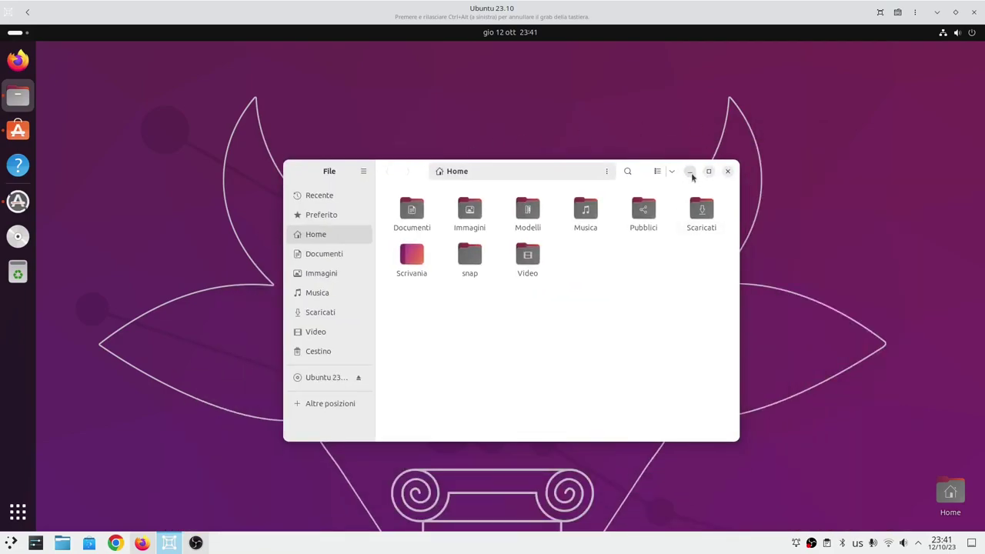
pyautogui.click(689, 171)
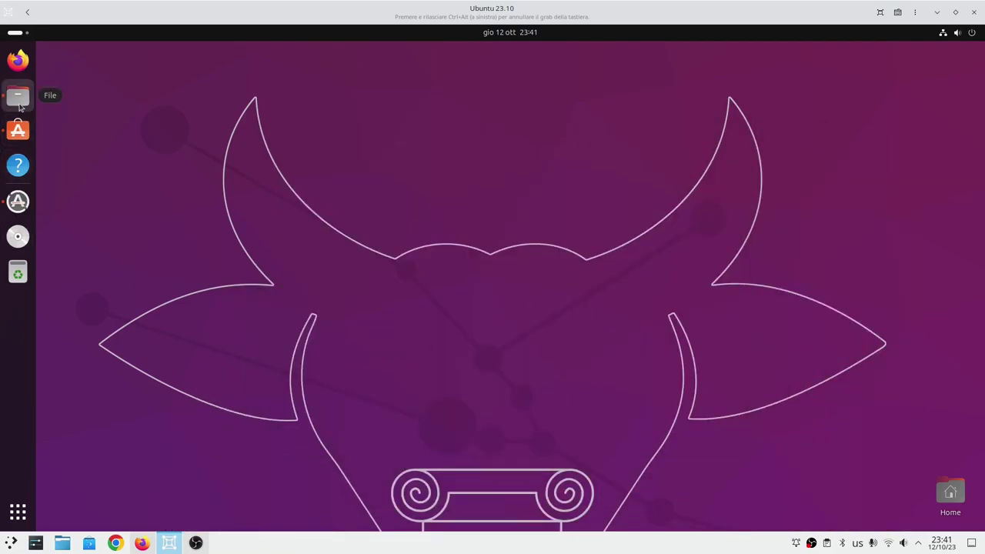
# Install the three pending updates with details shown, then open Impostazioni...
pyautogui.click(17, 201)
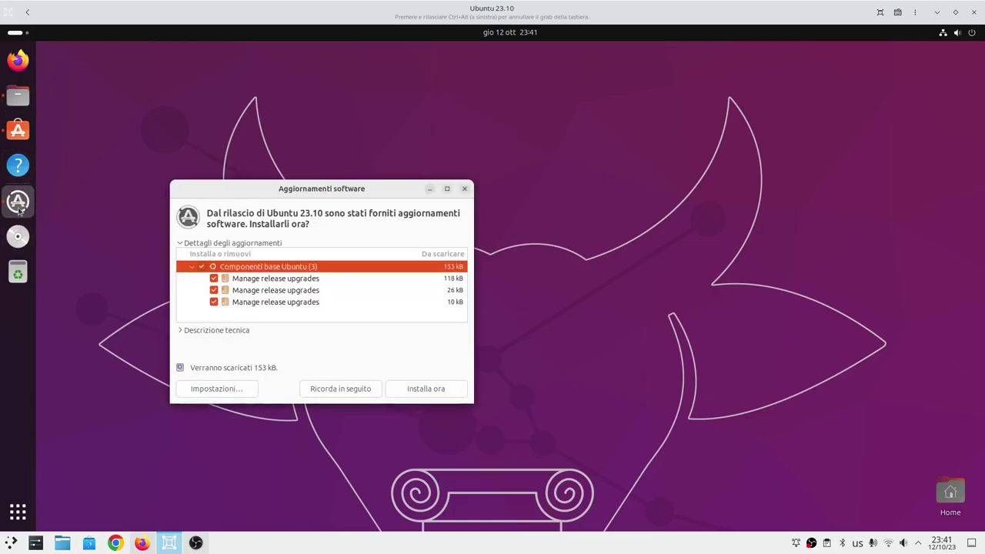
pyautogui.click(440, 390)
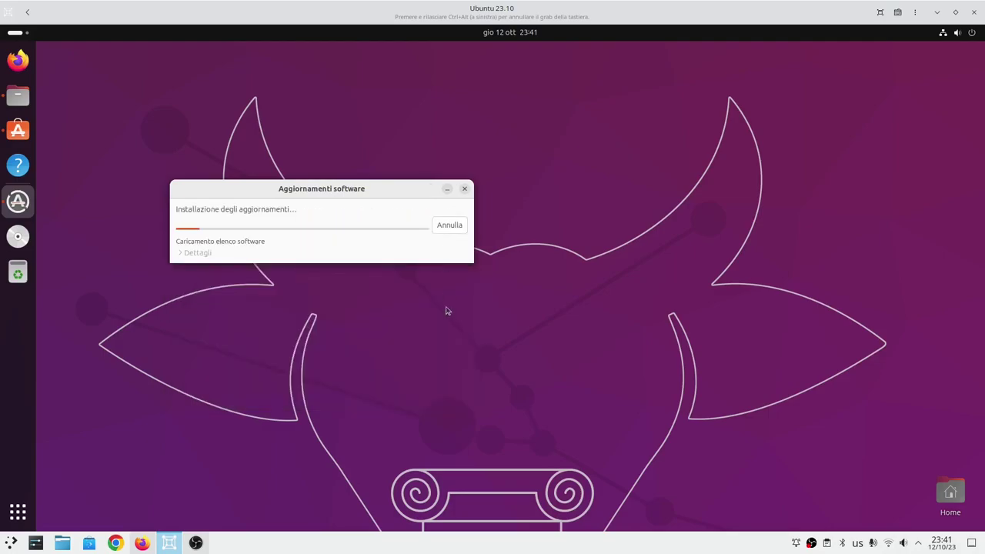
pyautogui.click(192, 254)
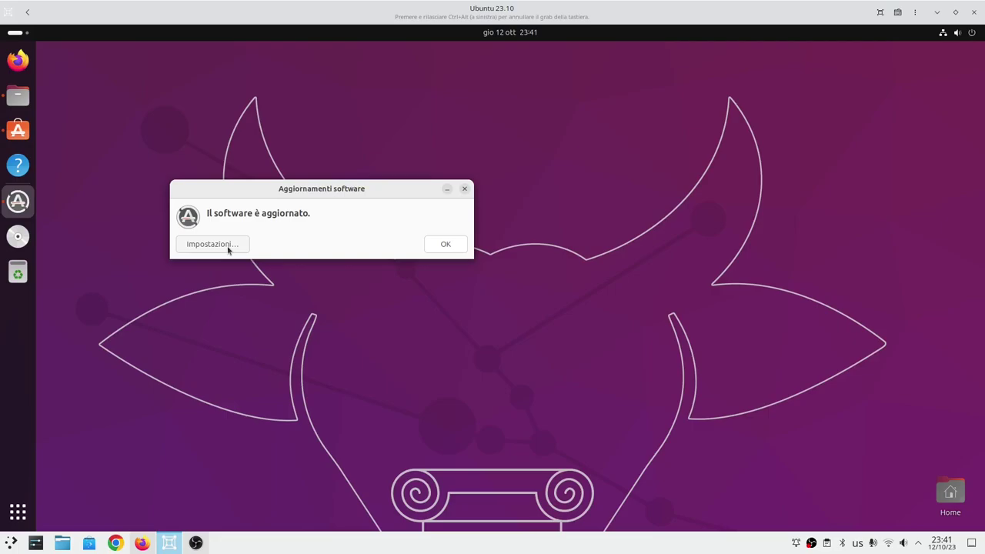
pyautogui.click(228, 246)
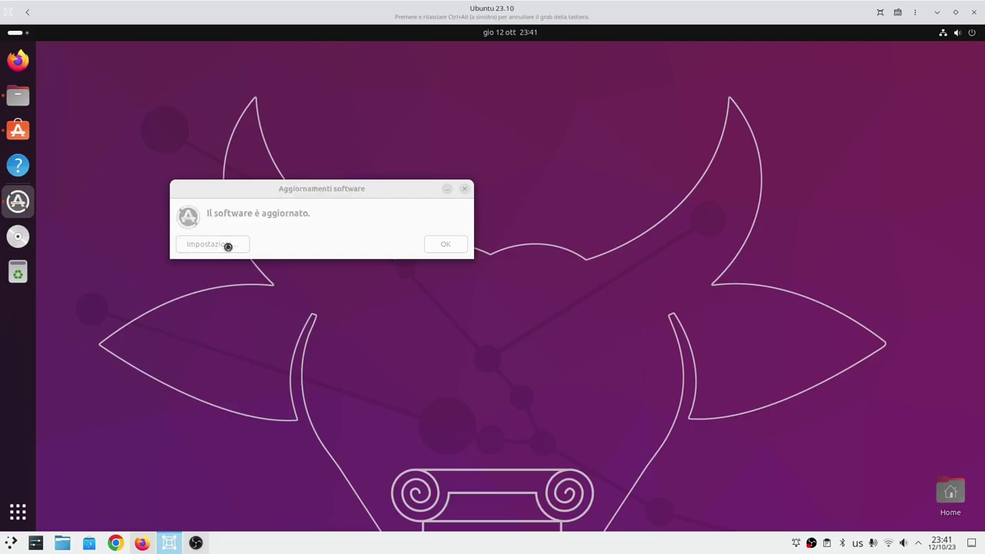
# Review the Software & Updates tabs, then close it and dismiss the up-to-date notice.
pyautogui.moveTo(154, 59); pyautogui.dragTo(274, 163)
pyautogui.click(291, 183)
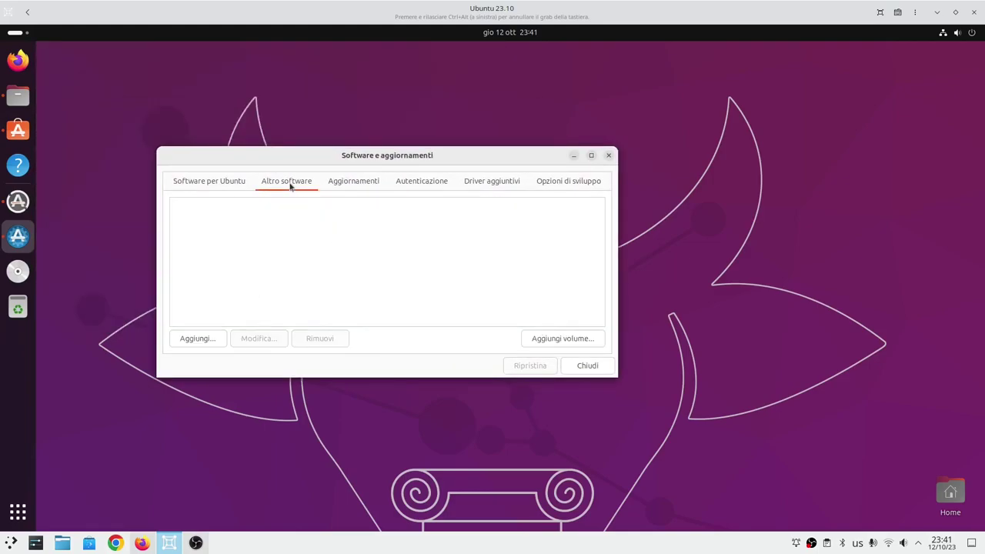
pyautogui.click(364, 182)
pyautogui.click(414, 185)
pyautogui.click(483, 182)
pyautogui.click(581, 182)
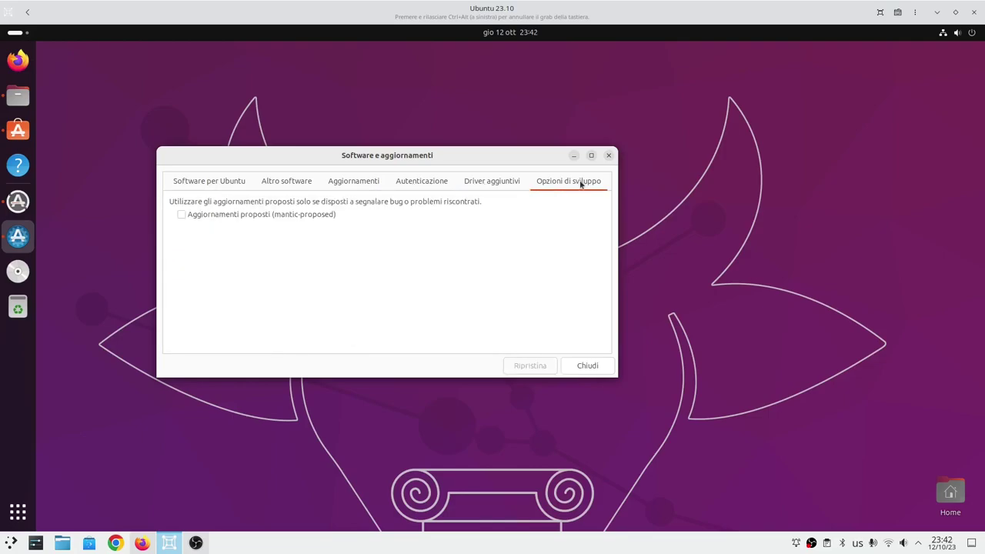
pyautogui.click(185, 189)
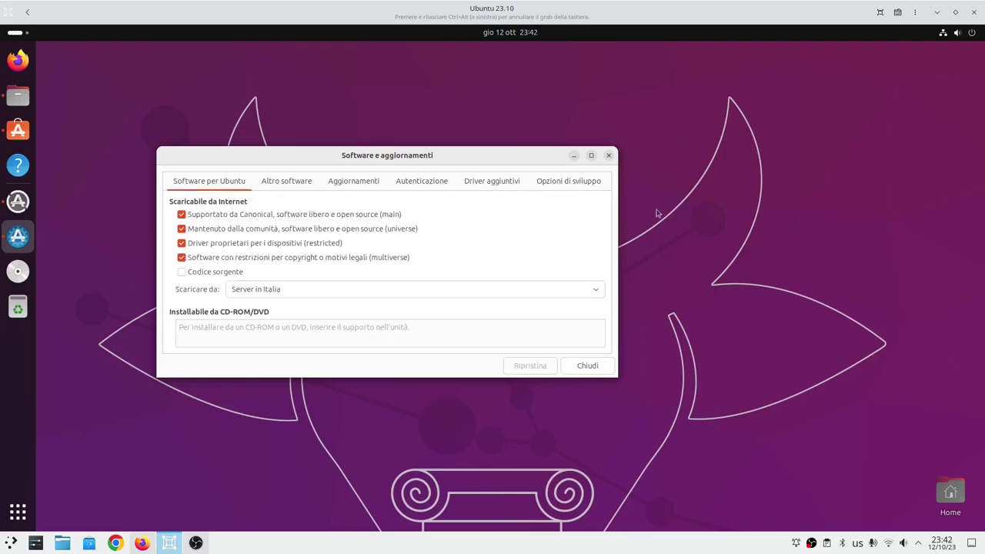
pyautogui.click(565, 189)
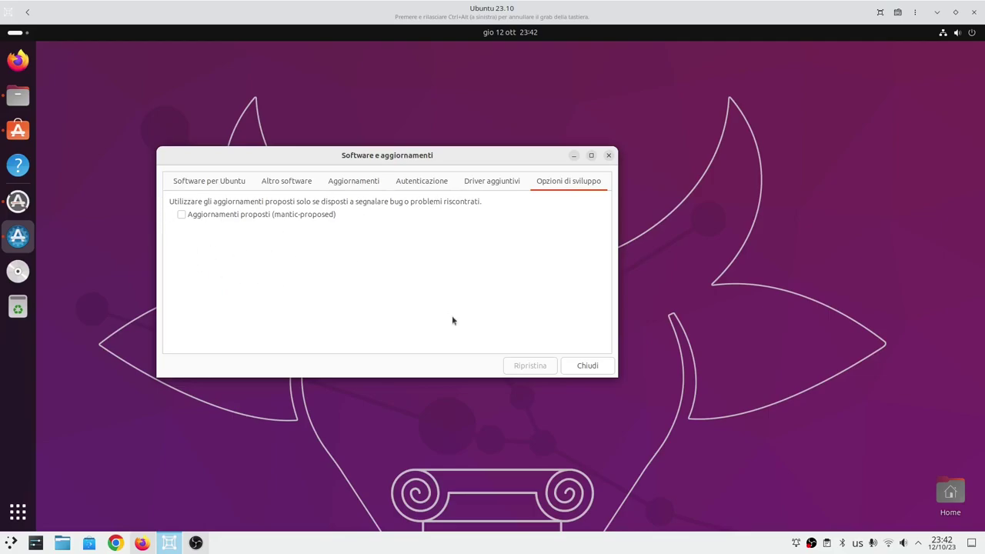
pyautogui.click(587, 365)
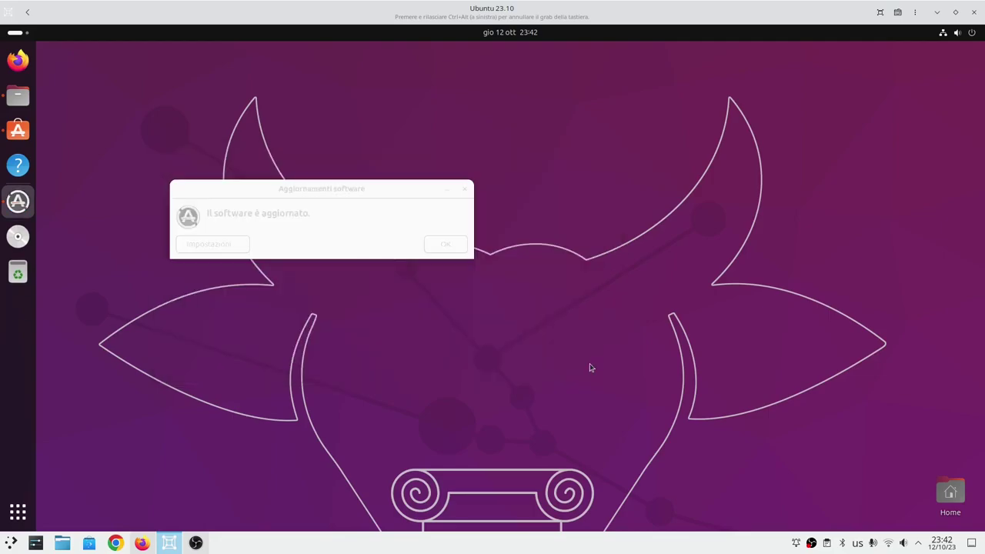
pyautogui.click(446, 247)
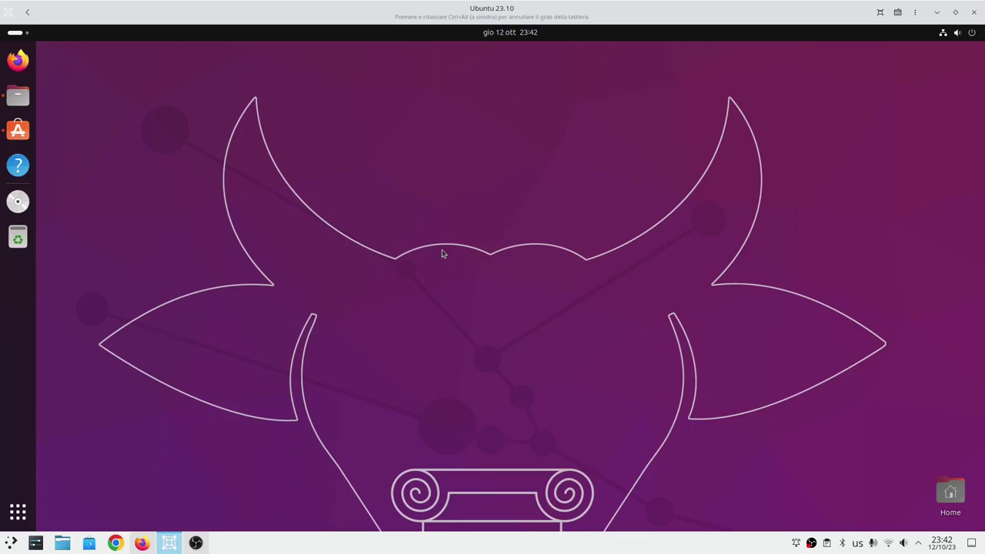
# Open the Home folder in Files and position its window on the desktop.
pyautogui.click(17, 95)
pyautogui.moveTo(503, 178); pyautogui.dragTo(330, 137)
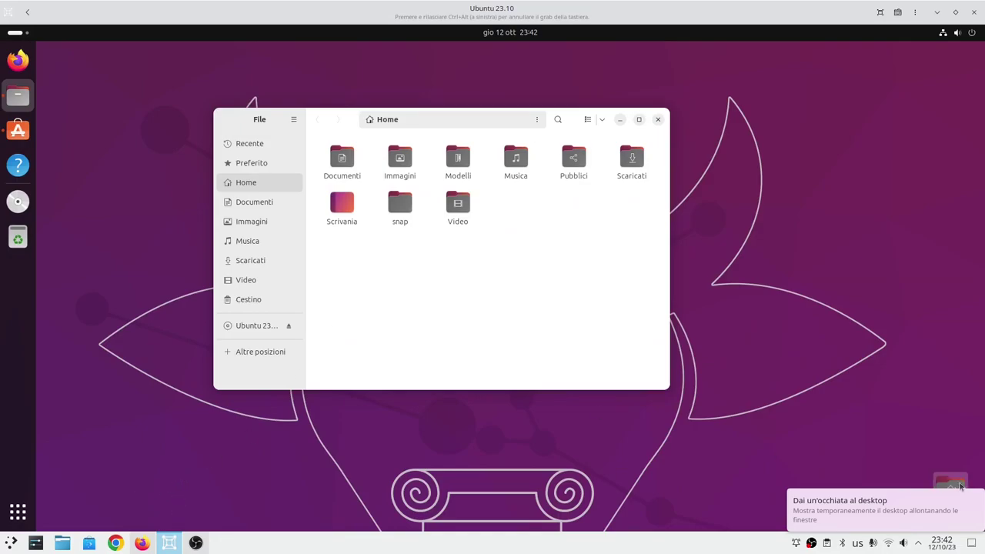
pyautogui.click(727, 468)
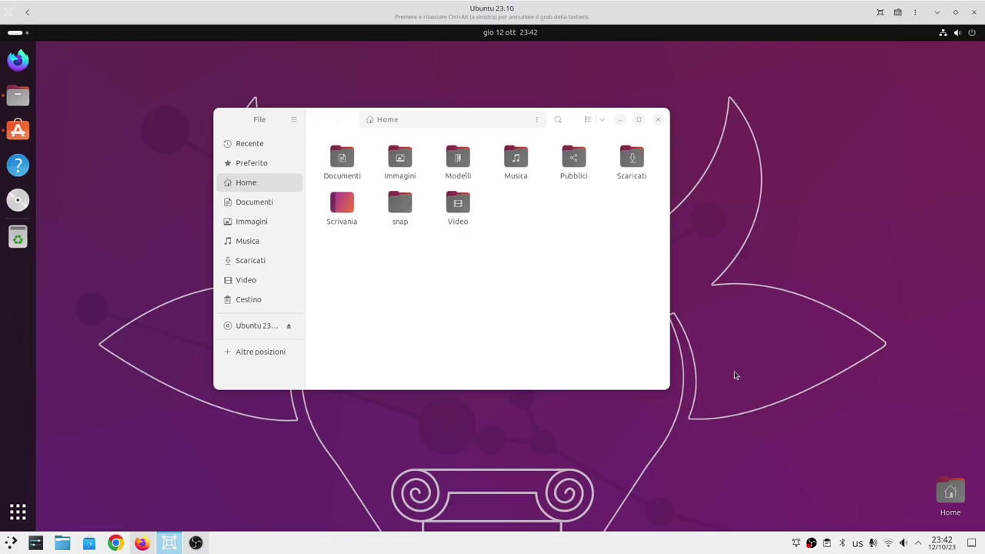
pyautogui.moveTo(335, 125); pyautogui.dragTo(351, 165)
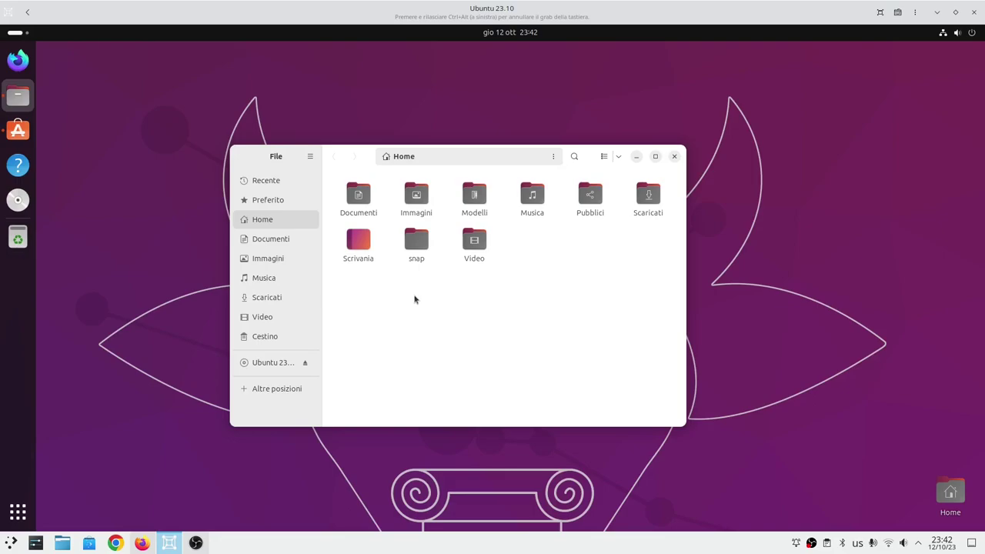
# Close the leftover Transmission window and launch Terminal from the application grid.
pyautogui.click(142, 542)
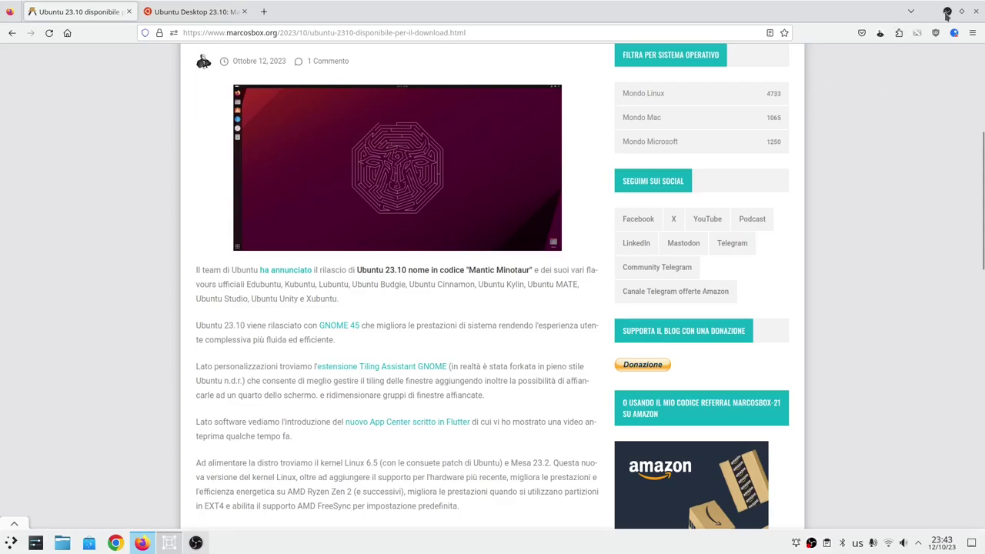
pyautogui.click(947, 12)
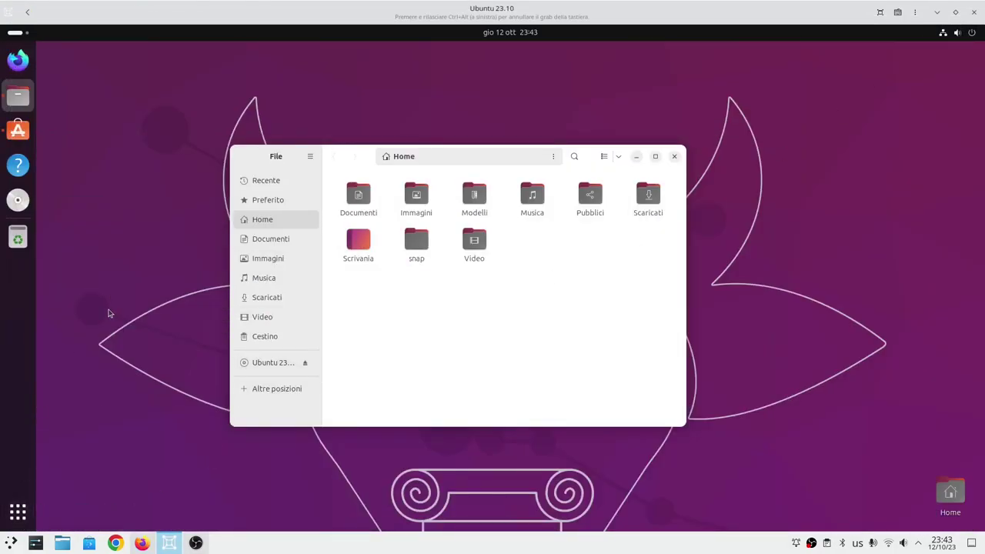
pyautogui.click(19, 509)
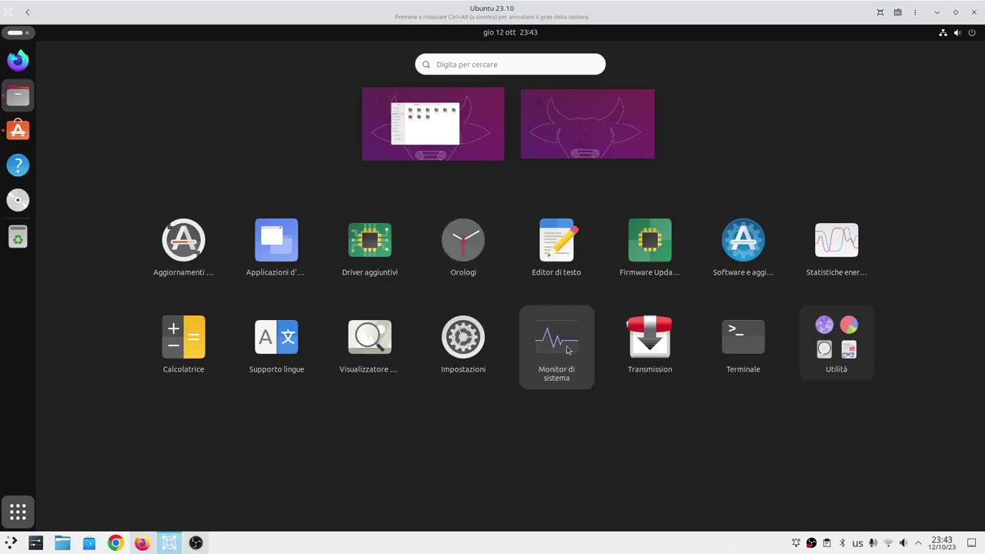
pyautogui.press('Escape')
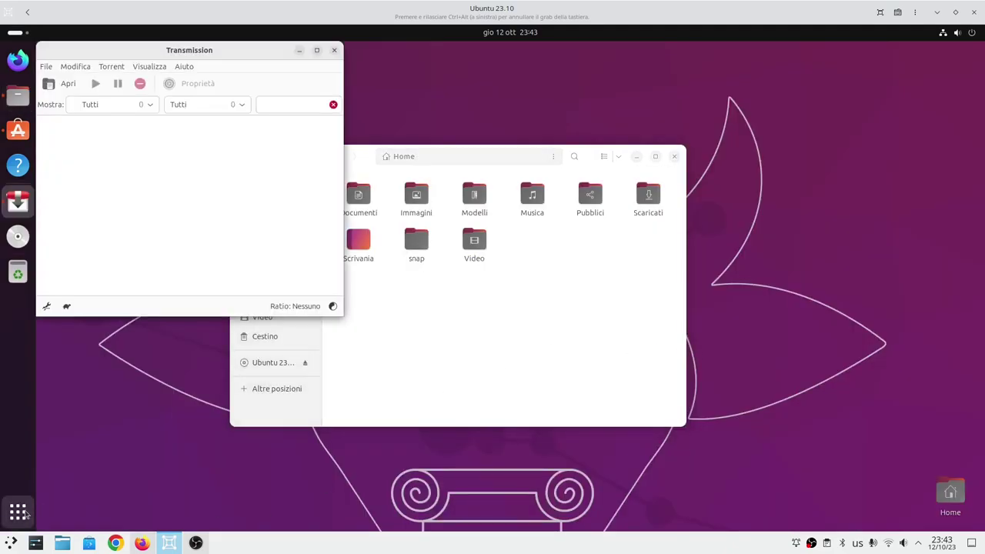
pyautogui.click(334, 52)
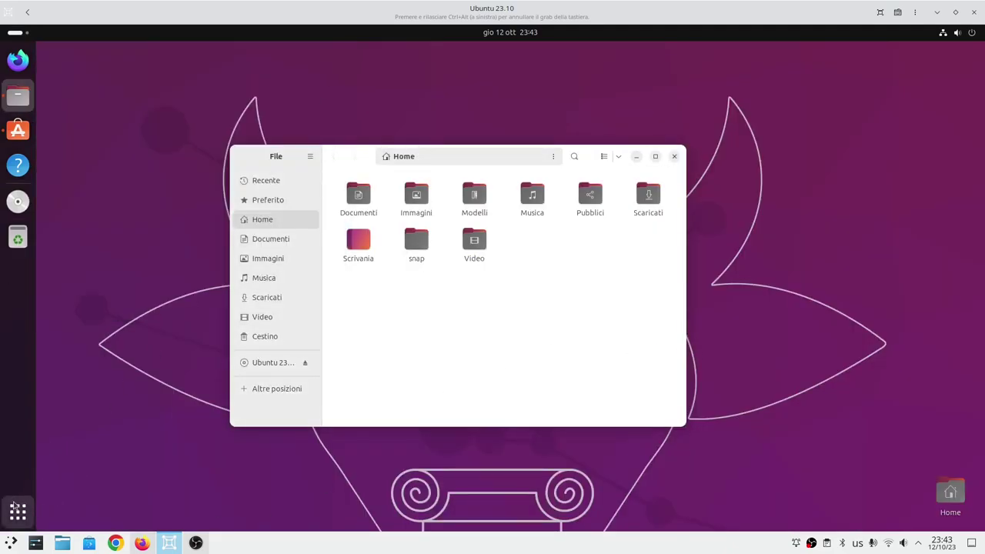
pyautogui.click(18, 511)
pyautogui.click(737, 344)
# Print the kernel version with uname -r and run glxinfo | grep "OpenGL version".
pyautogui.write('uname -r')
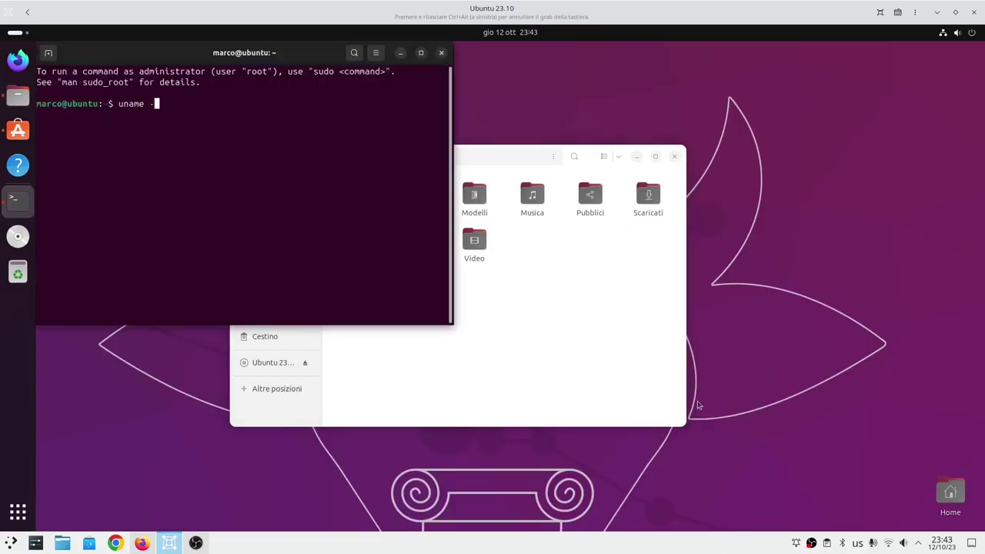
pyautogui.press('Return')
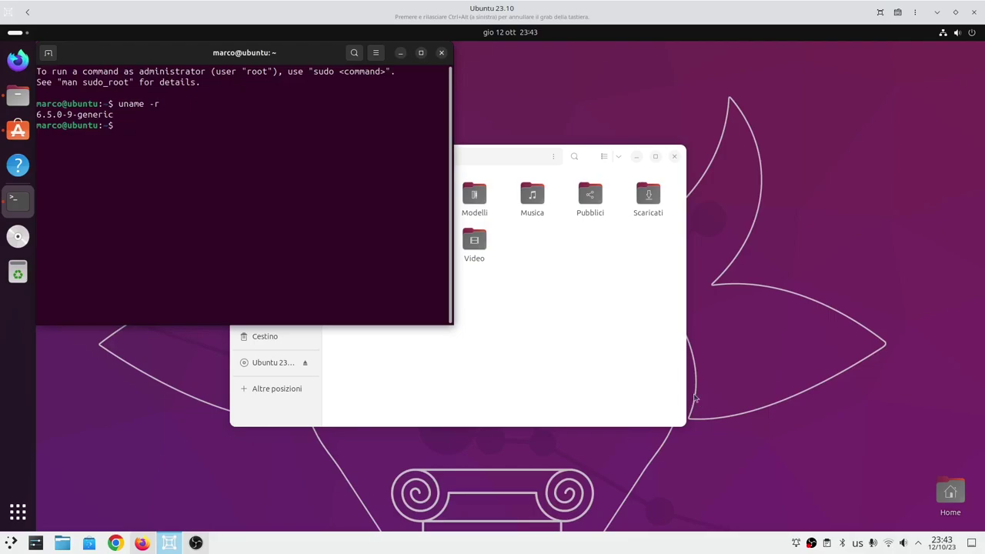
pyautogui.click(828, 544)
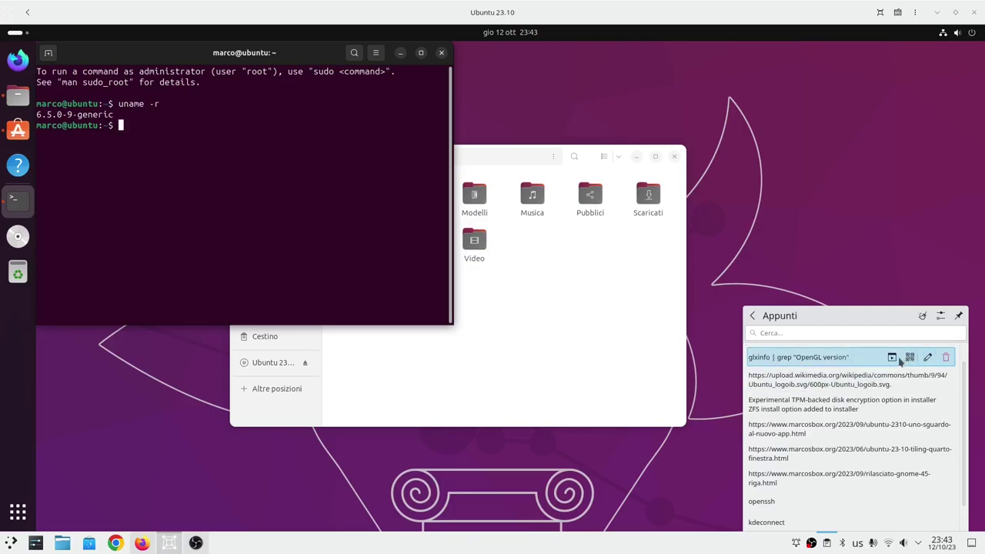
pyautogui.click(876, 360)
pyautogui.rightClick(224, 162)
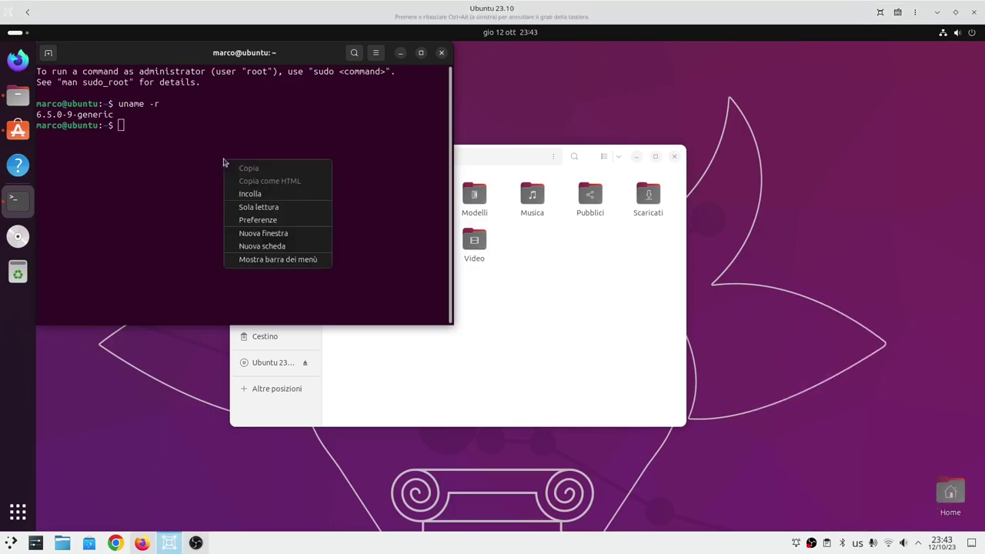
pyautogui.click(252, 194)
pyautogui.press('Return')
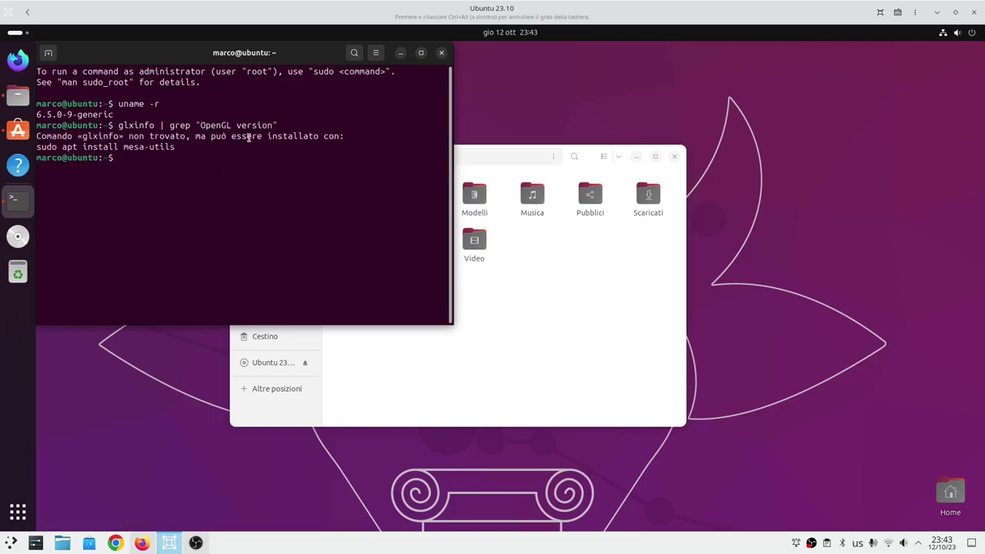
# Install mesa-utils by running the suggested sudo apt install mesa-utils command.
pyautogui.moveTo(177, 147); pyautogui.dragTo(31, 147)
pyautogui.rightClick(48, 146)
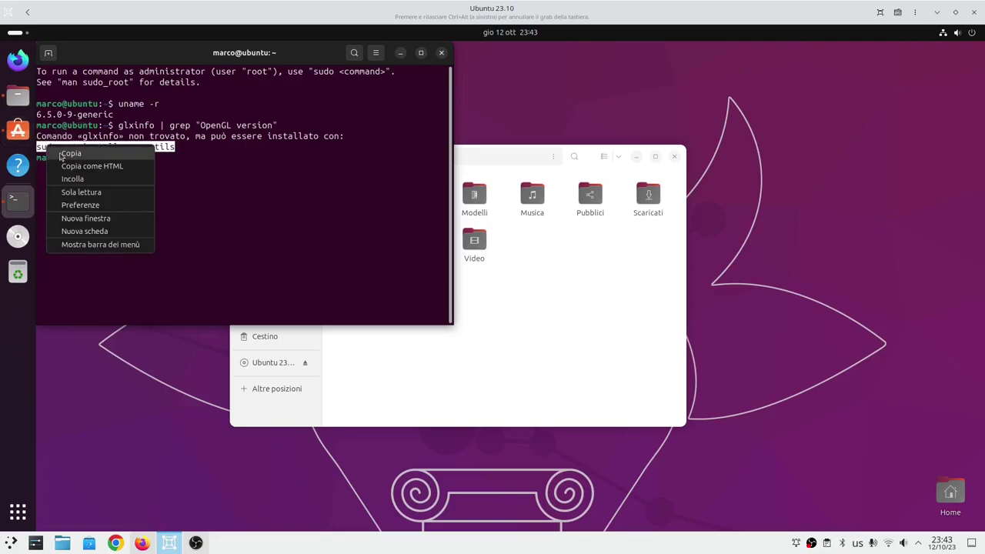
pyautogui.click(69, 154)
pyautogui.rightClick(149, 167)
pyautogui.click(172, 204)
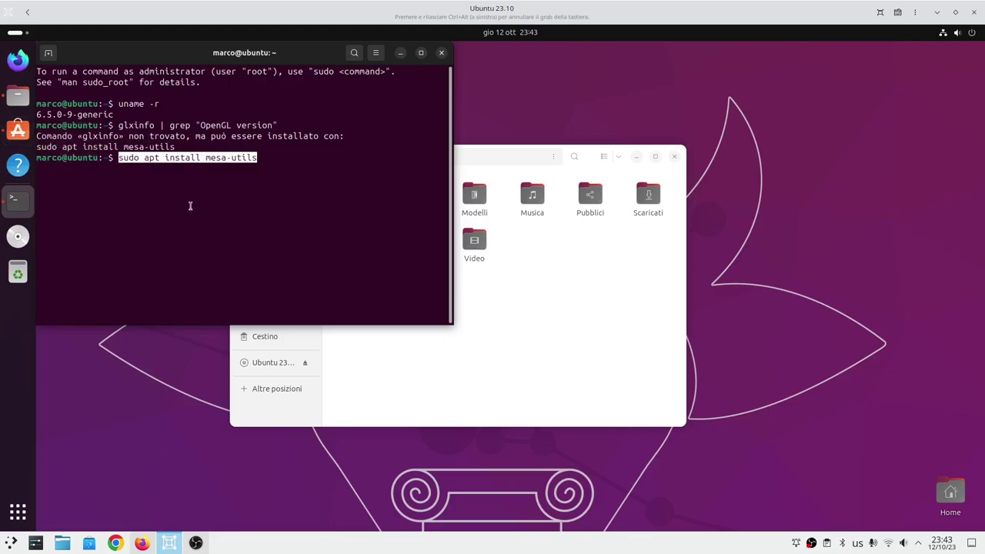
pyautogui.press('Return')
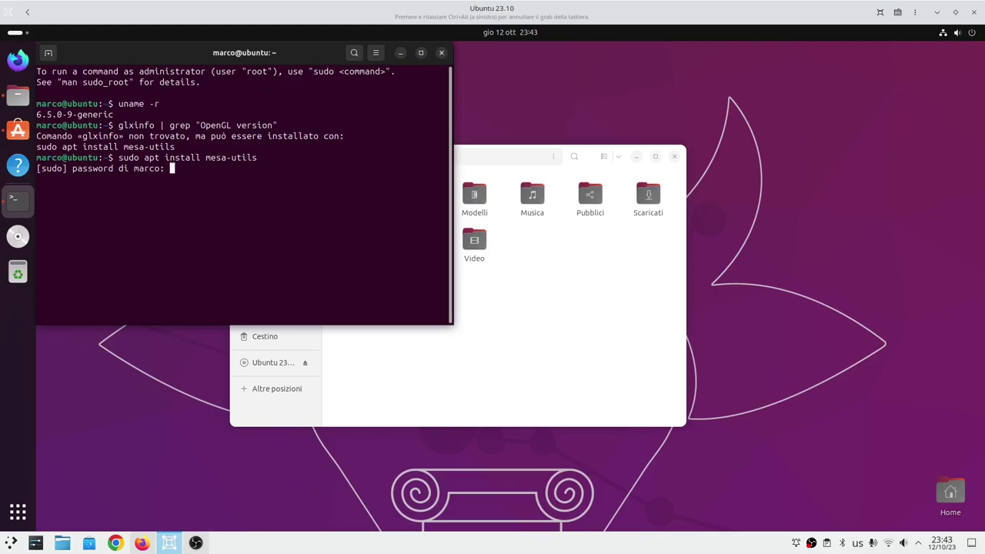
pyautogui.press('Return')
pyautogui.press('Return')
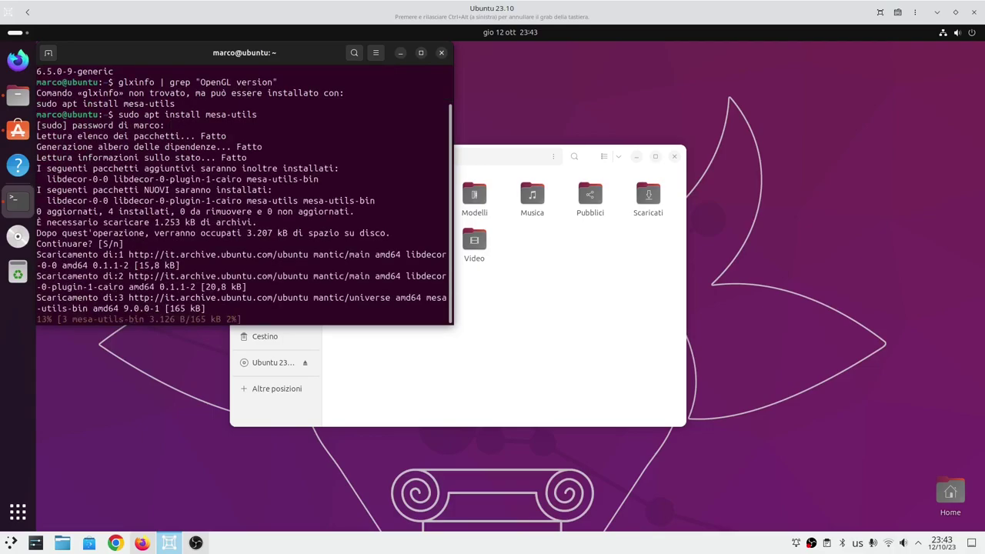
# Clear the terminal and run sudo apt install mesa-utils again.
pyautogui.moveTo(490, 169); pyautogui.dragTo(735, 168)
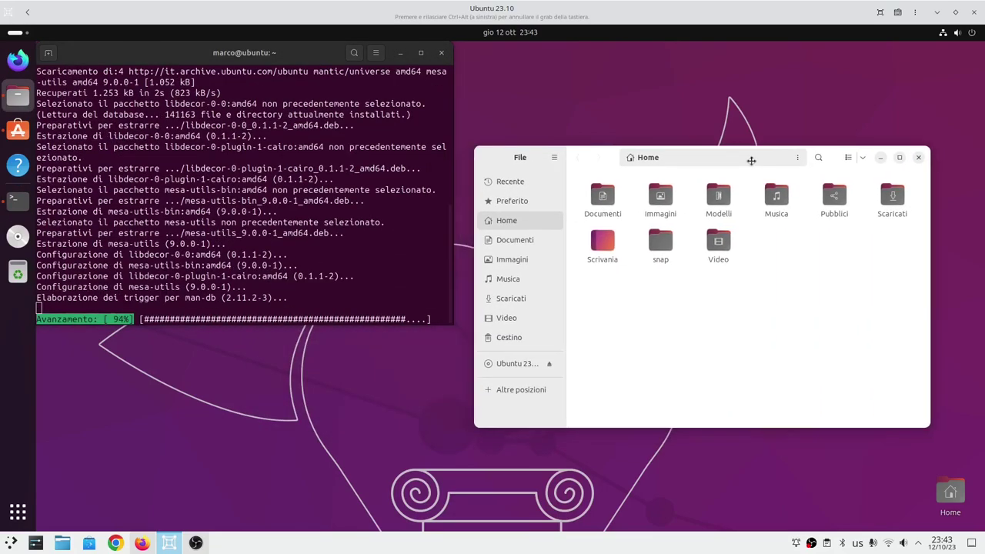
pyautogui.click(264, 262)
pyautogui.write('cle')
pyautogui.write('ar')
pyautogui.press('Return')
pyautogui.write('sudo apt install mesa-utils')
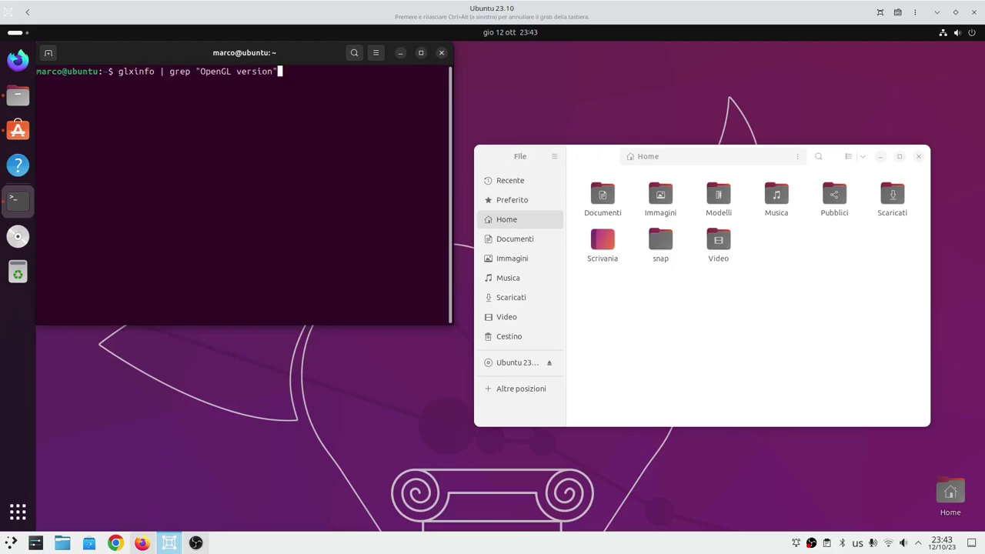
pyautogui.press('Return')
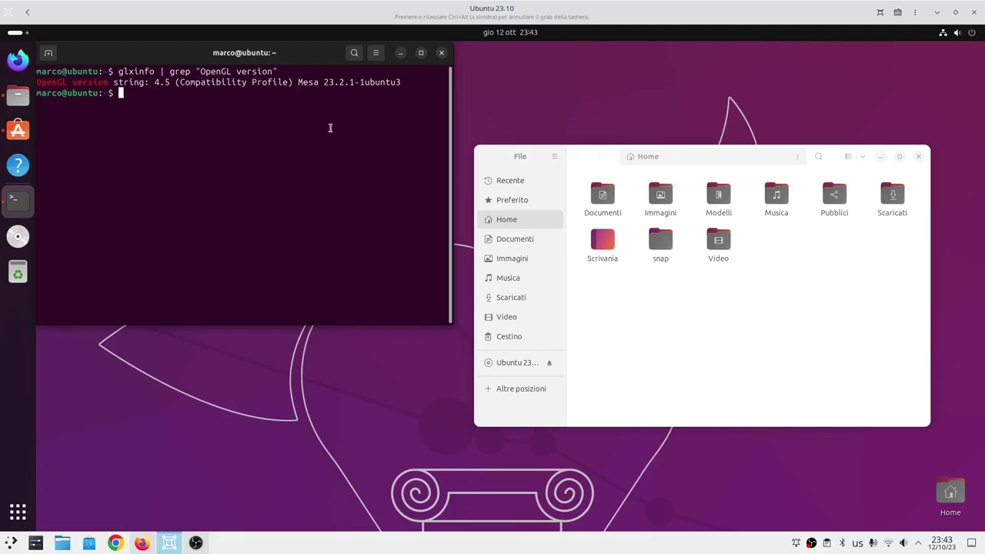
# Close the terminal and centre the Files Home window on screen.
pyautogui.moveTo(269, 53); pyautogui.dragTo(283, 117)
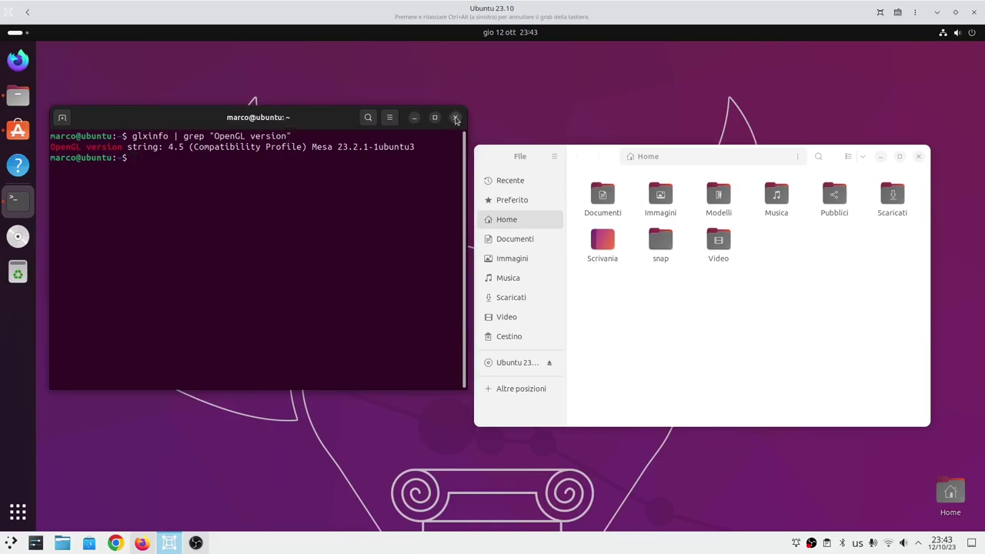
pyautogui.click(455, 119)
pyautogui.moveTo(600, 164); pyautogui.dragTo(421, 189)
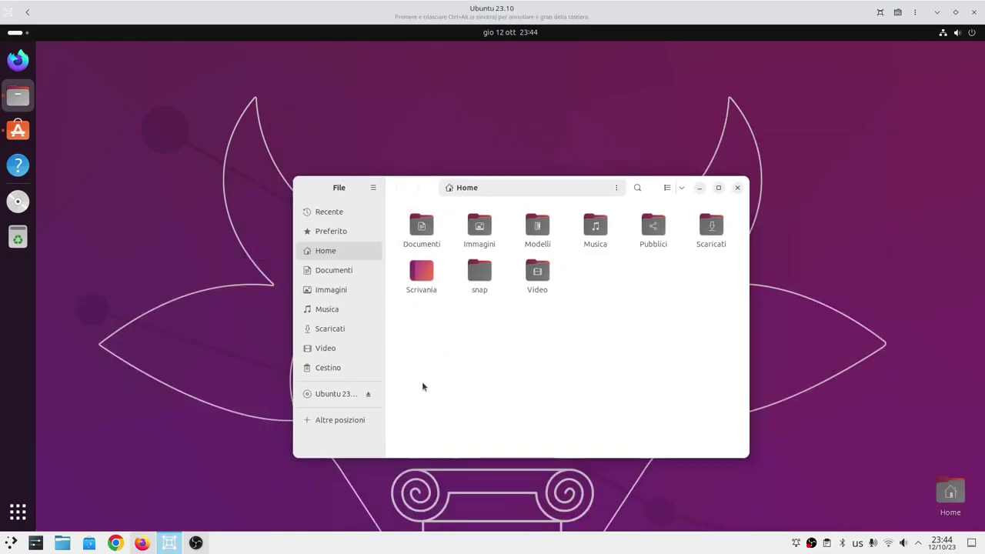